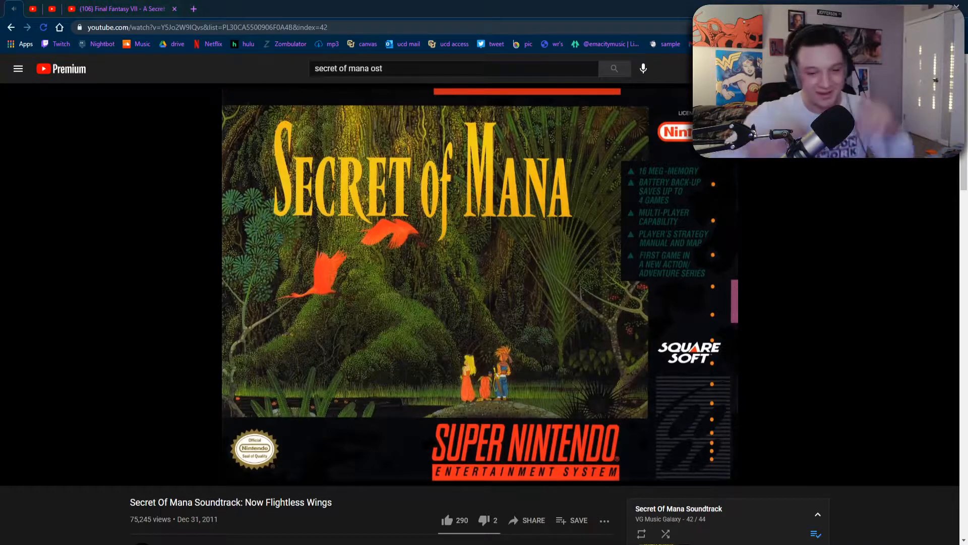
Play the opening of the Final Fantasy VII "A Secret Sleeping in the Deep Sea" video and pause it.
left_click(251, 281)
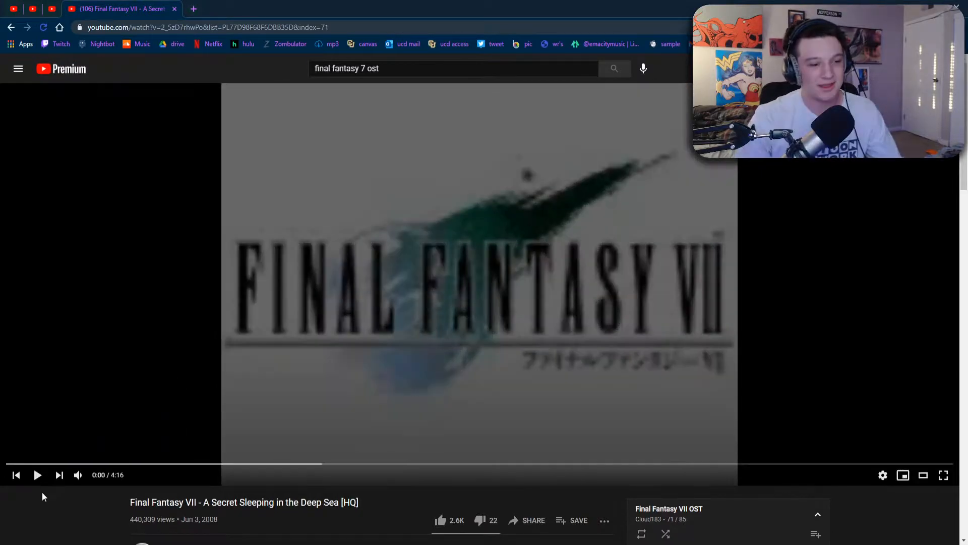
left_click(38, 475)
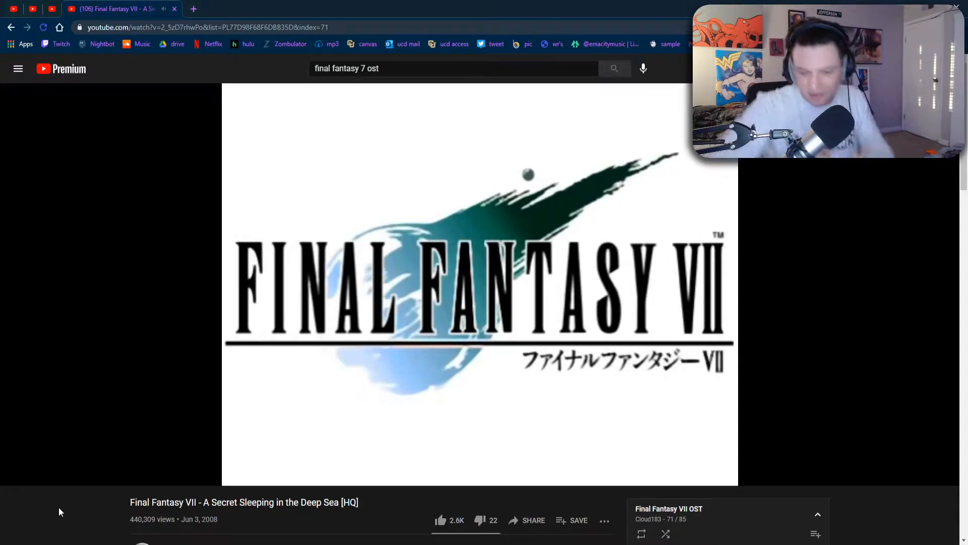
left_click(192, 368)
Open Audacity over the browser and rewind the Final Fantasy VII video to its start, ready for recording.
left_click(355, 544)
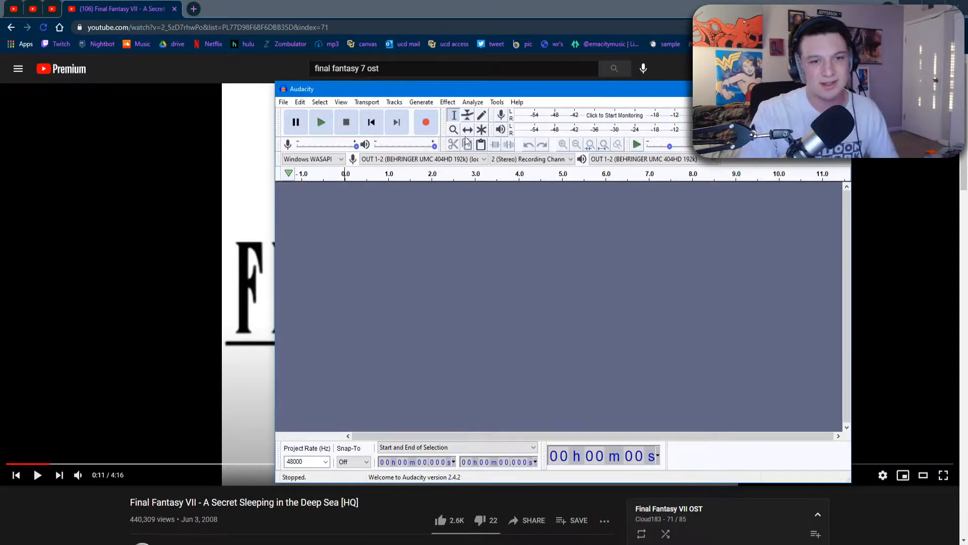
left_click_drag(410, 92, 442, 91)
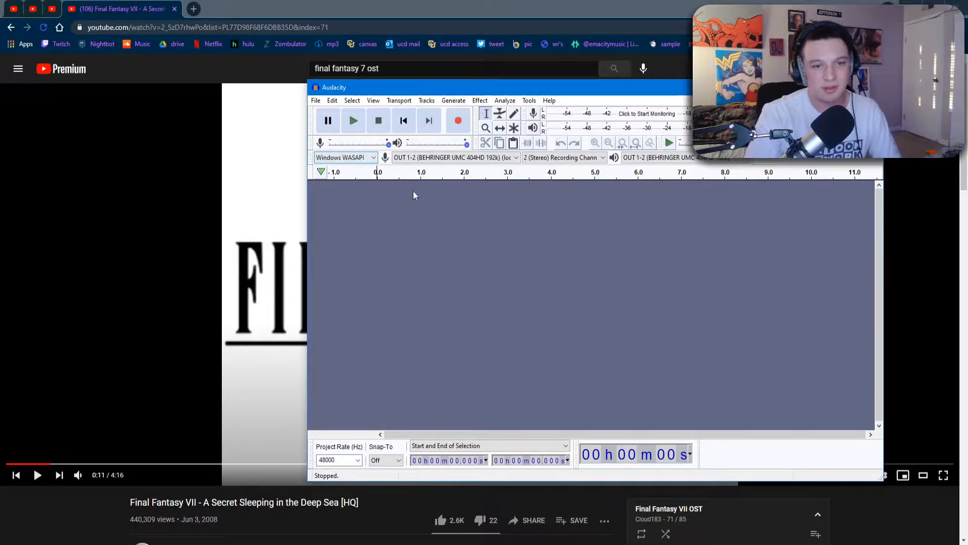
left_click_drag(136, 464, 5, 466)
key("alt+Tab")
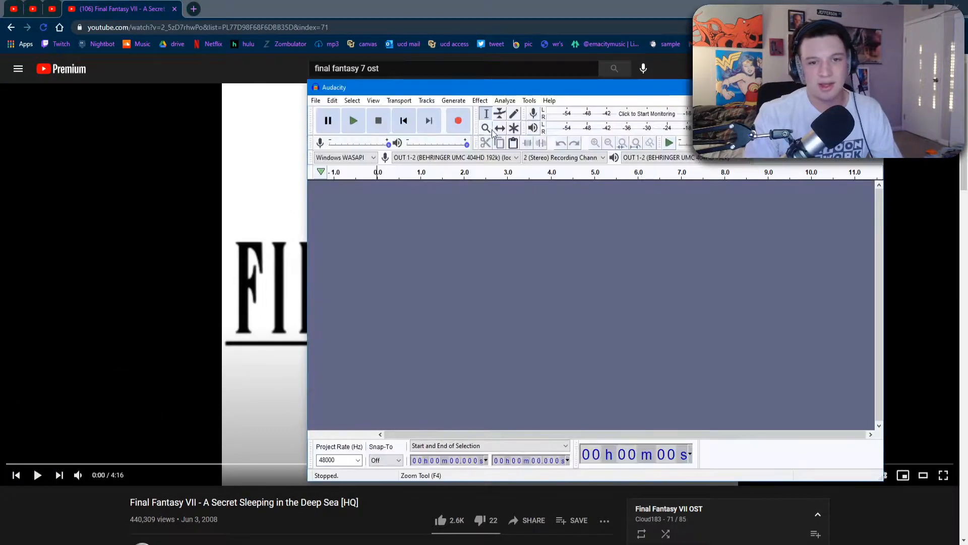
left_click_drag(473, 90, 497, 76)
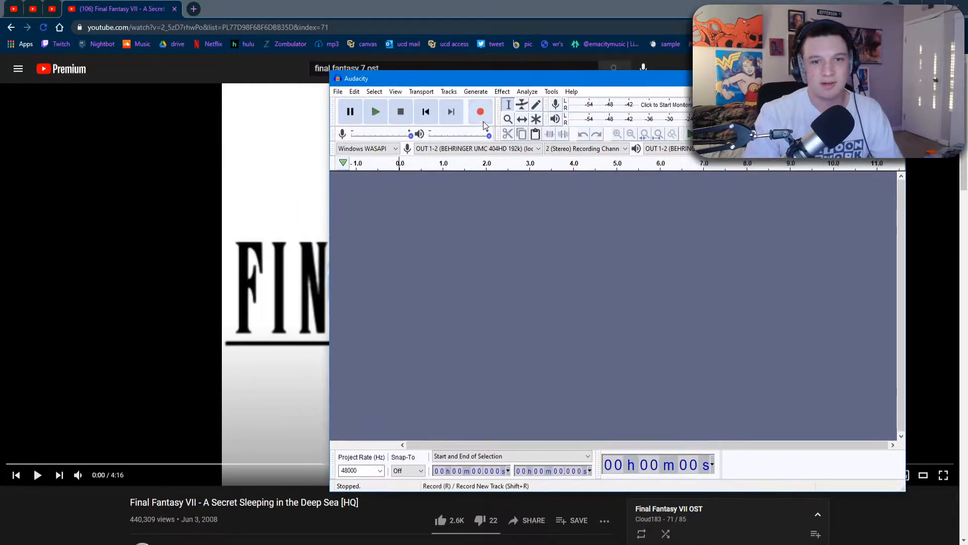
Record the Final Fantasy VII song in Audacity while the video plays, then stop the recording and pause the video.
left_click(109, 301)
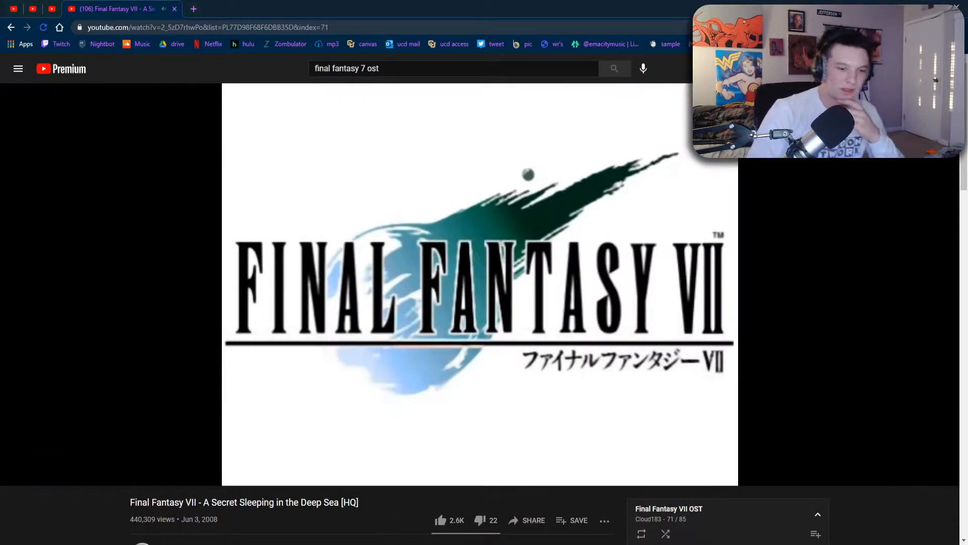
key("alt+Tab")
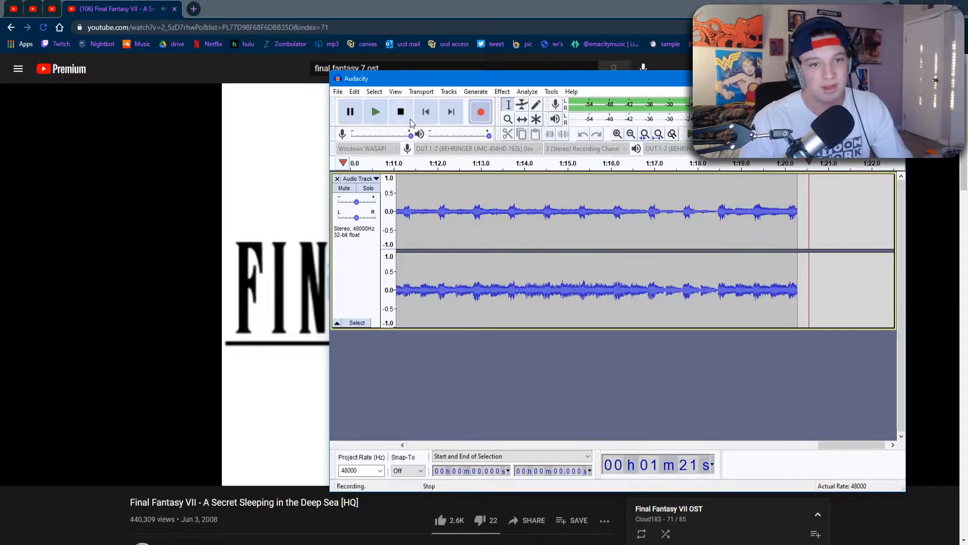
key("space")
left_click(242, 445)
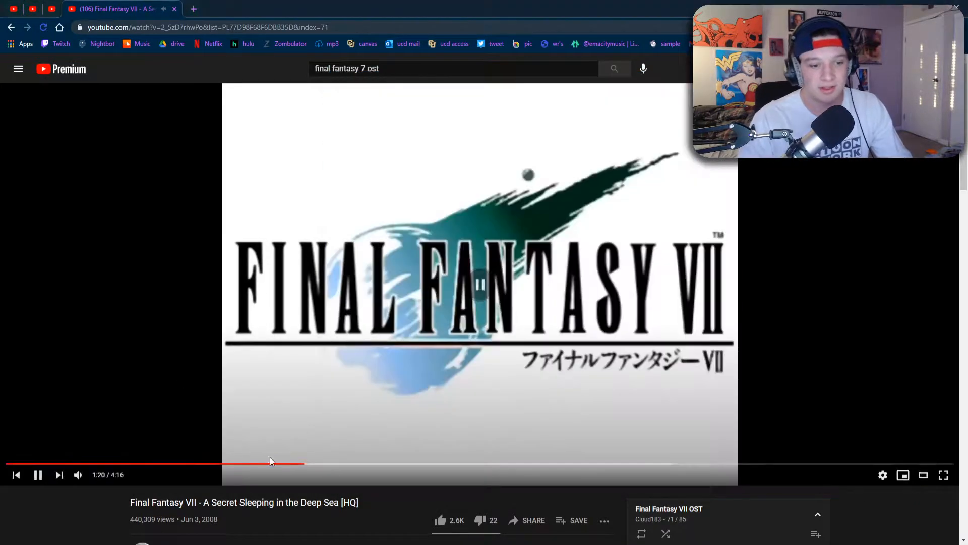
Switch to FL Studio, place the "sleeping in the deep sea sample" audio on Track 1 and align its start with bar 1.
mouse_move(324, 533)
left_click(322, 504)
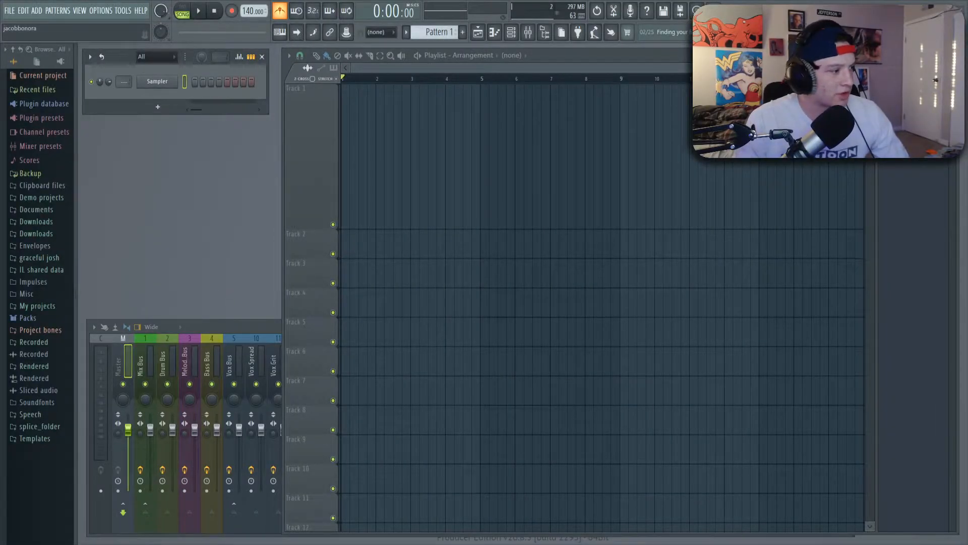
left_click_drag(218, 231, 437, 172)
scroll(407, 67, "up", 3)
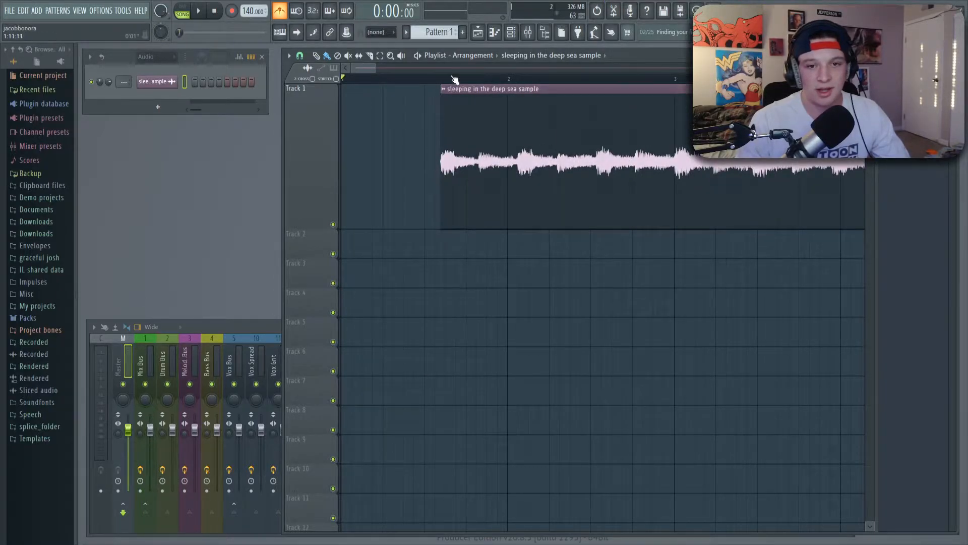
scroll(418, 81, "up", 3)
scroll(418, 80, "down", 6)
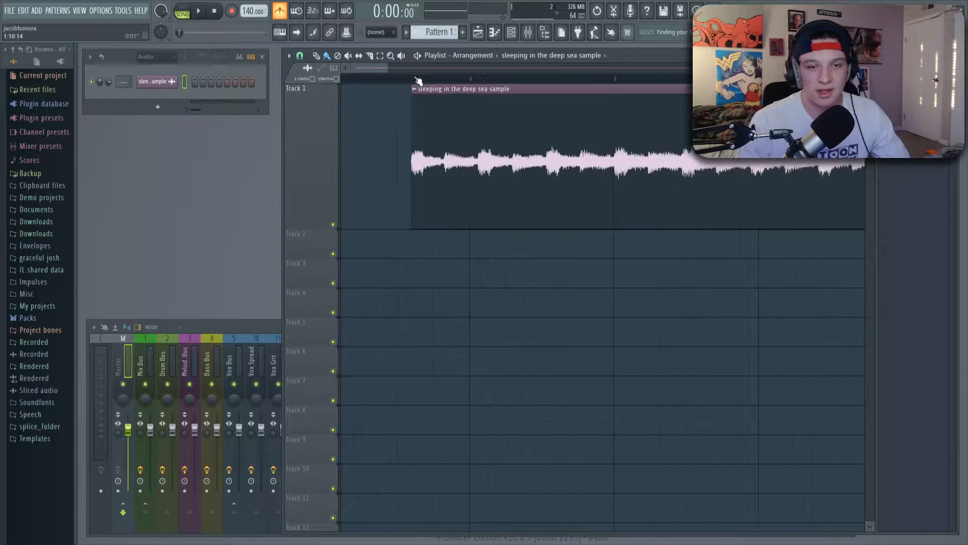
left_click_drag(580, 125, 390, 113)
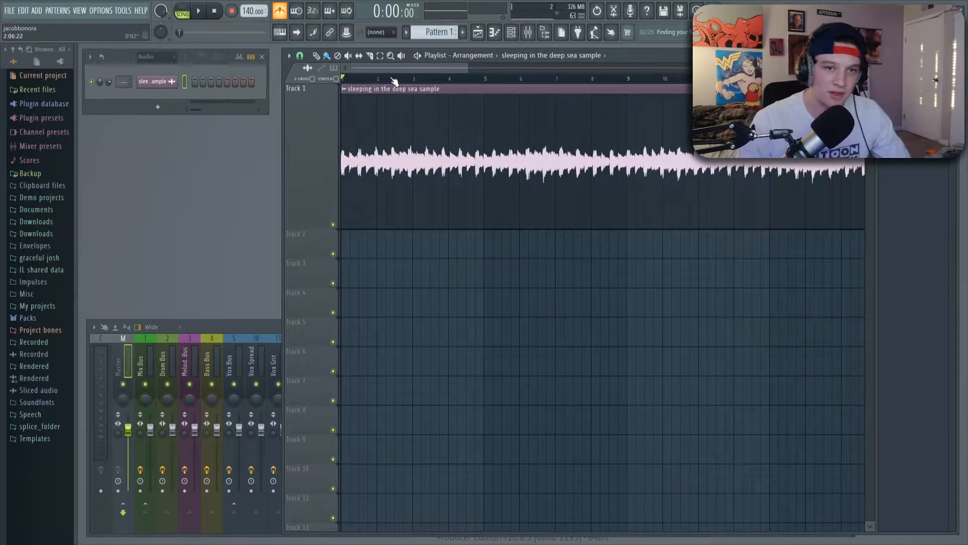
Play the sample to find the loop and trim the clip's end to a length of about 3:06:08.
scroll(376, 80, "down", 2)
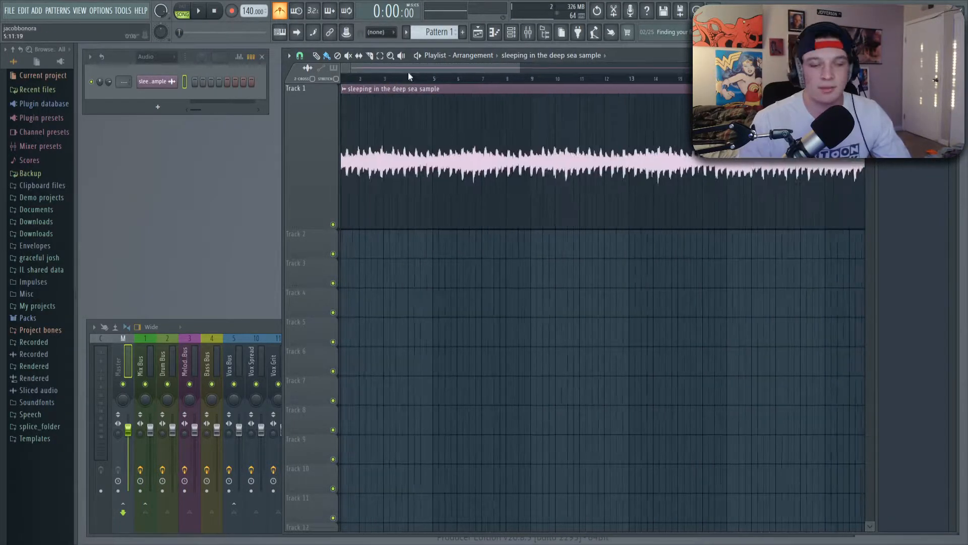
scroll(394, 81, "up", 2)
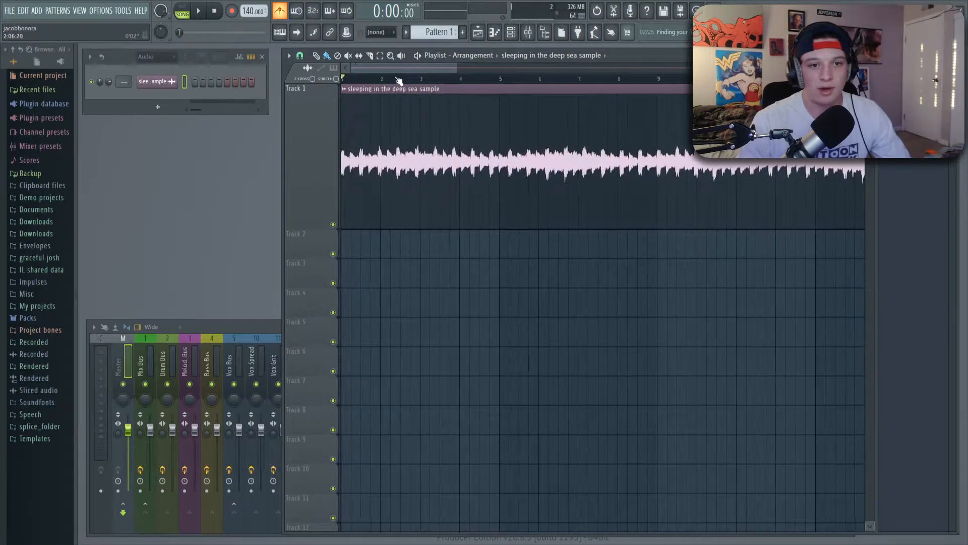
key("space")
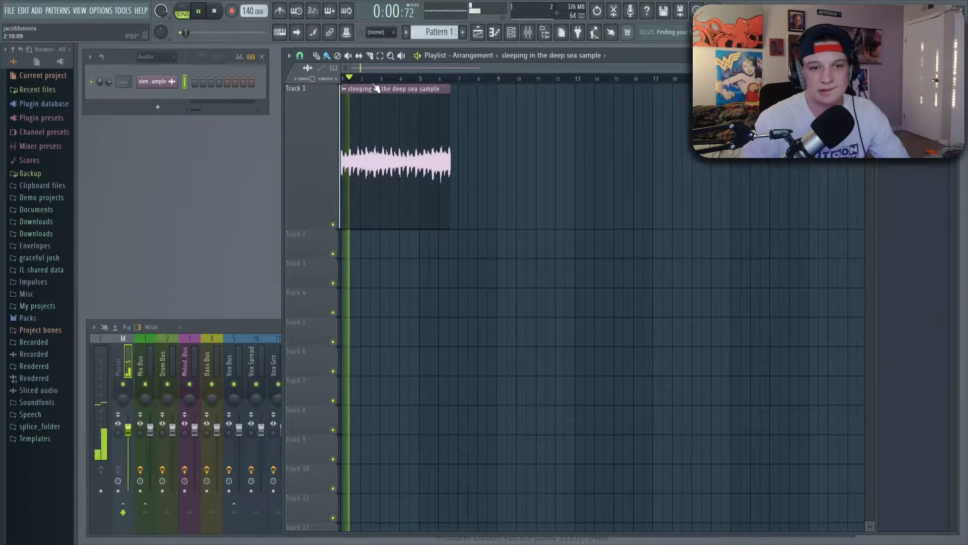
scroll(393, 76, "up", 3)
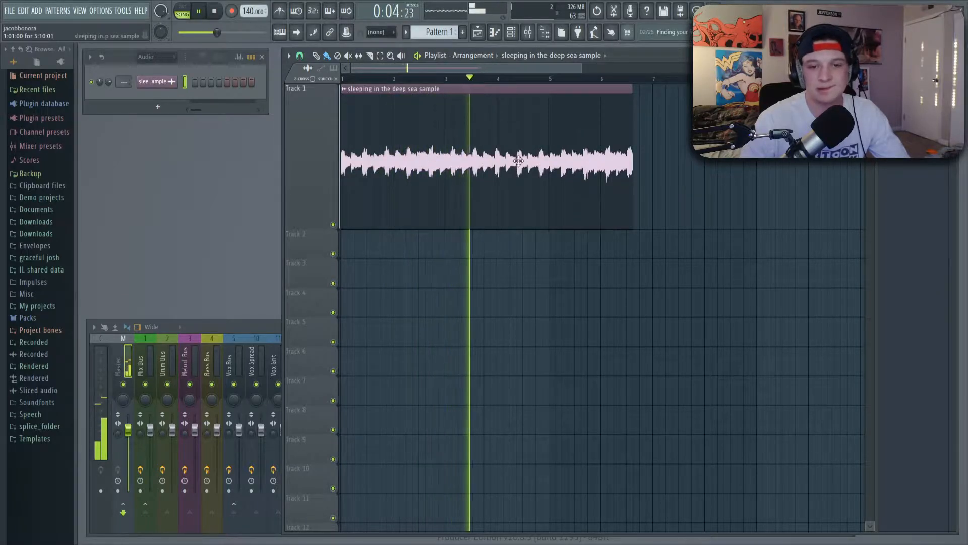
key("space")
scroll(567, 160, "up", 3)
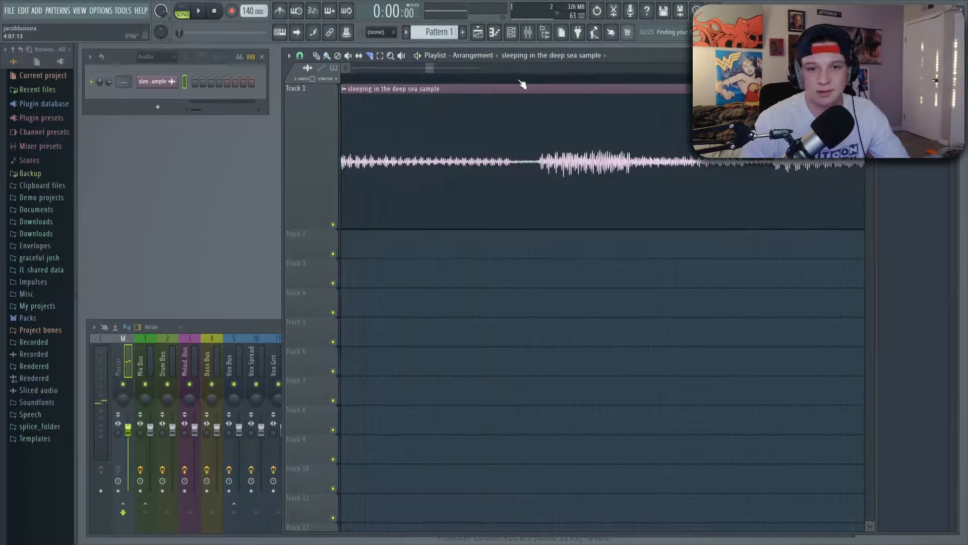
scroll(552, 169, "down", 5)
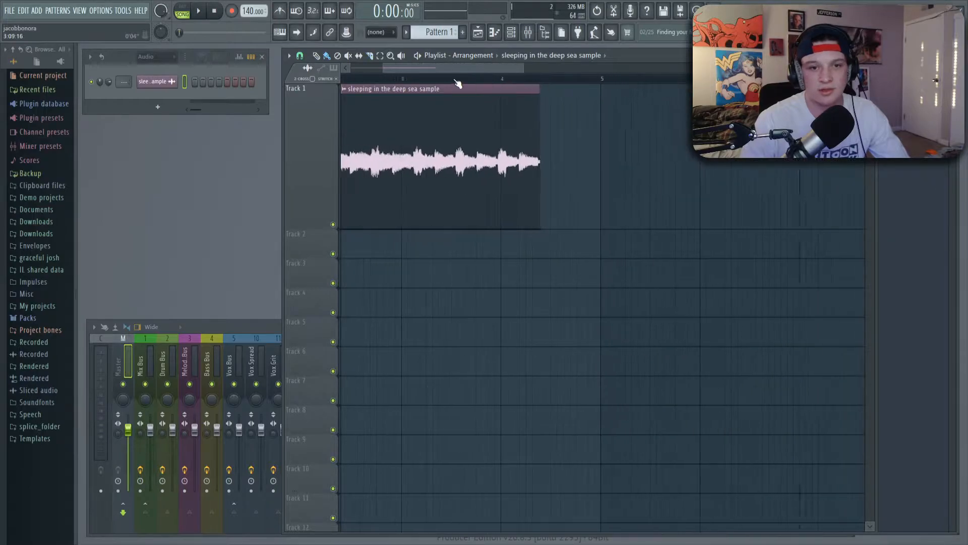
scroll(553, 151, "up", 2)
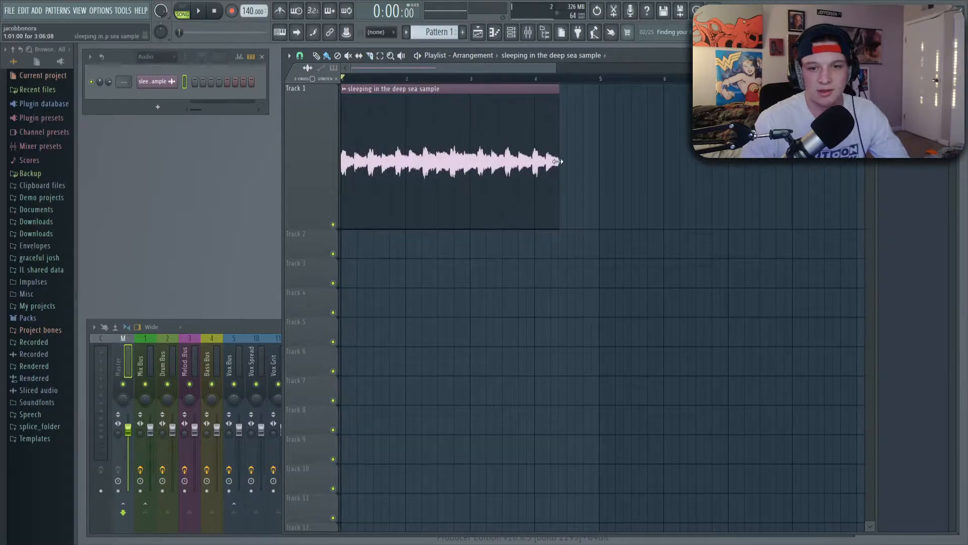
Stretch the trimmed clip on Track 1 so that it fills exactly four bars.
left_click_drag(557, 161, 597, 163)
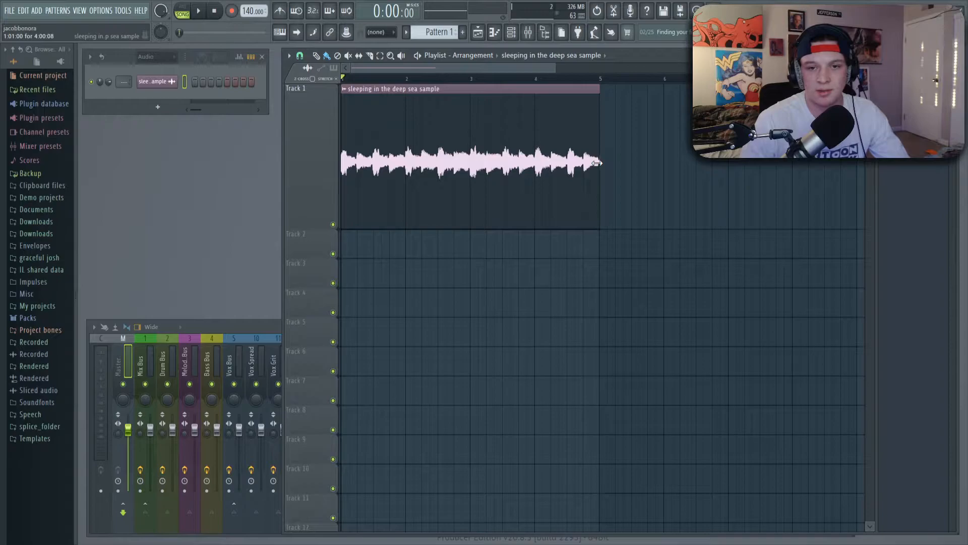
scroll(602, 83, "up", 10)
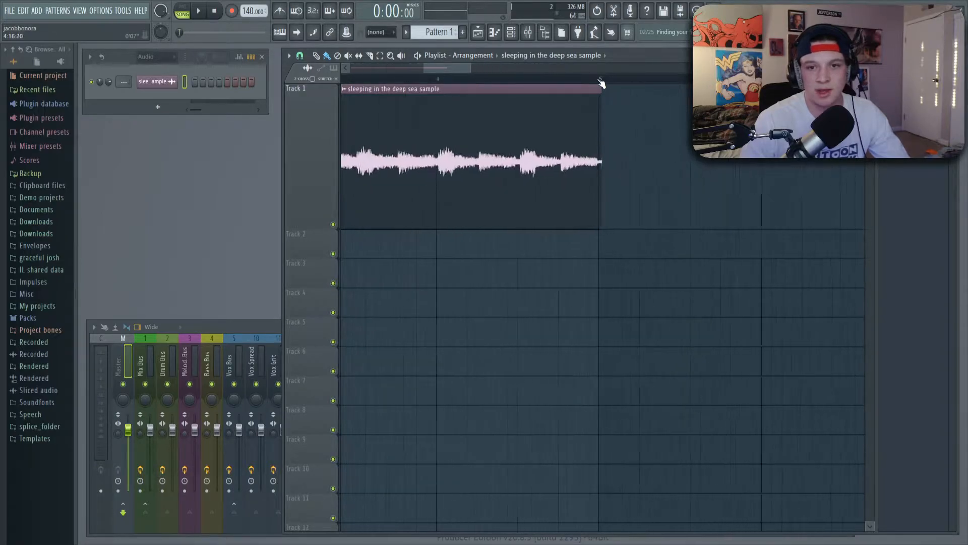
left_click_drag(629, 140, 596, 147)
Play back the four-bar loop, then check its timing against the metronome.
key("space")
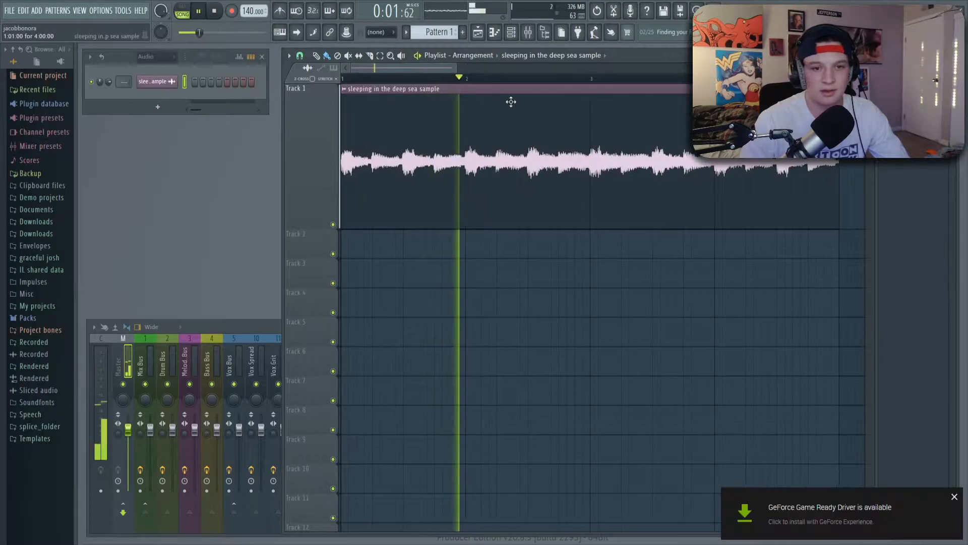
key("space")
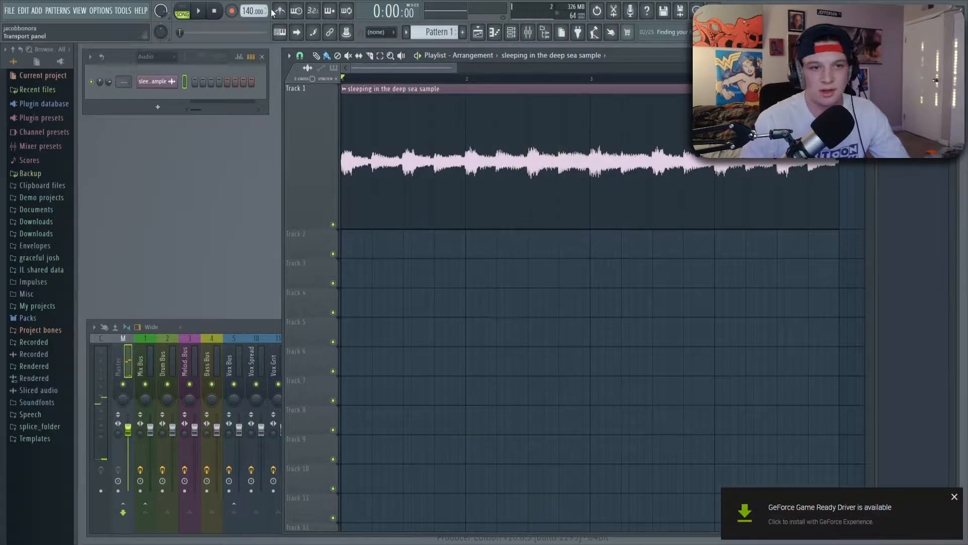
scroll(449, 111, "down", 4)
key("space")
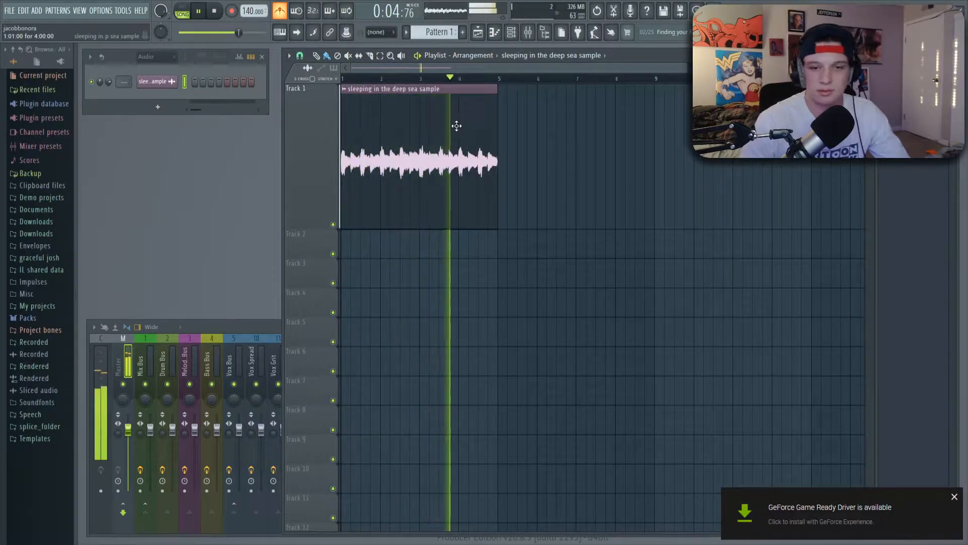
key("space")
Extend the stretched clip on Track 1 back out to the full length of the recorded sample.
scroll(503, 83, "down", 2)
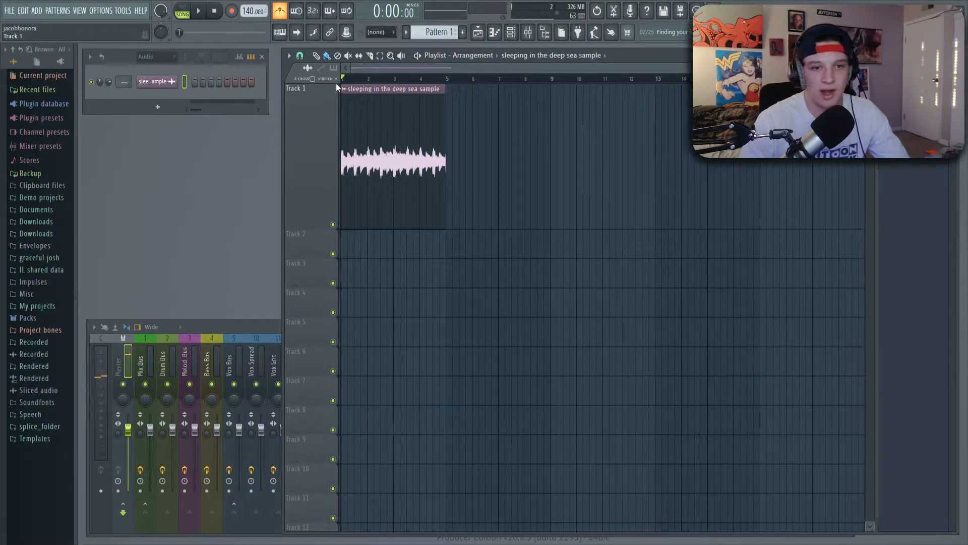
left_click_drag(445, 145, 678, 170)
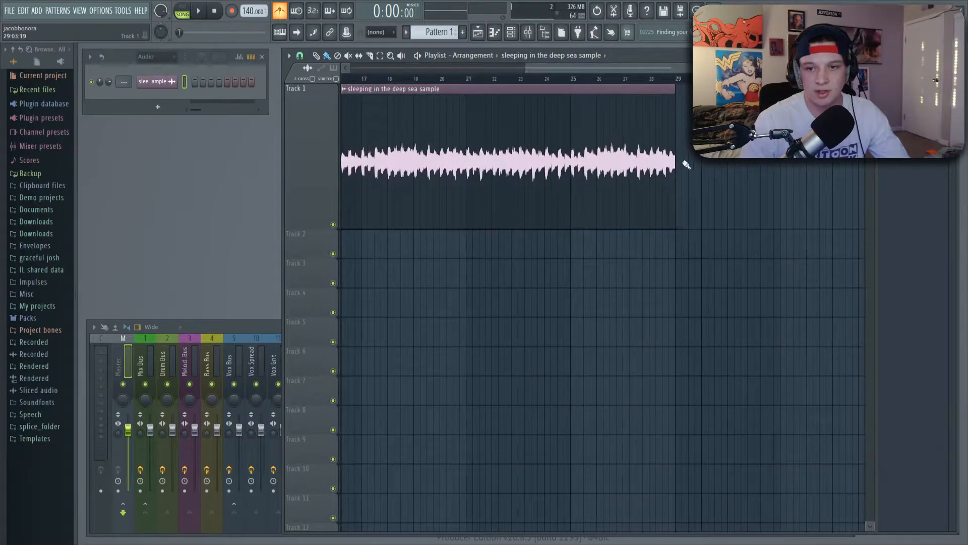
scroll(676, 81, "down", 5)
scroll(416, 84, "up", 4)
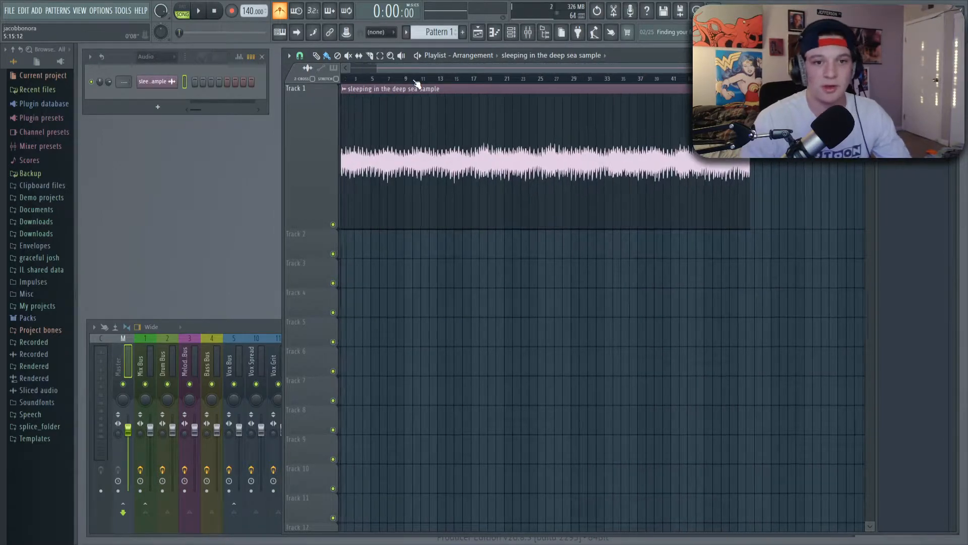
scroll(452, 68, "up", 3)
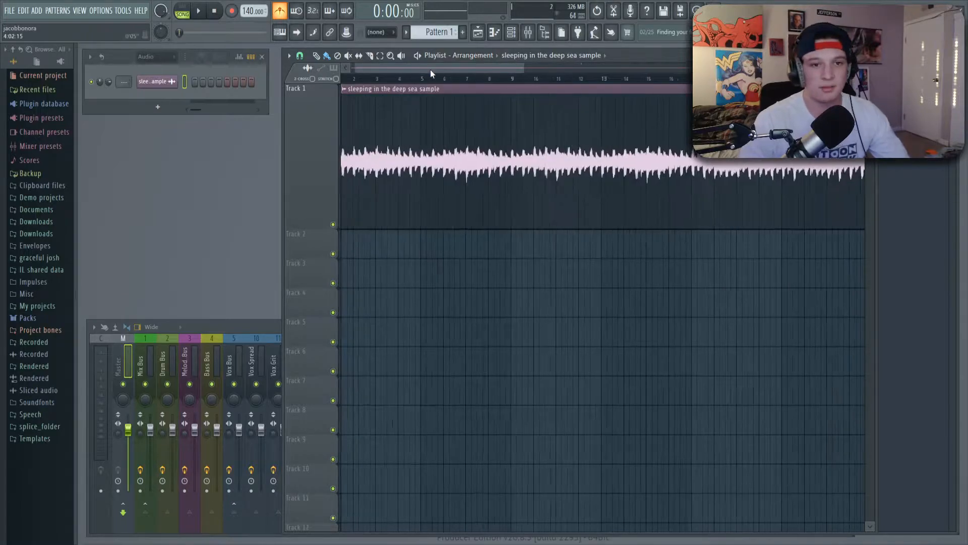
Normalize the sample and set its time stretching mode to Auto.
key("space")
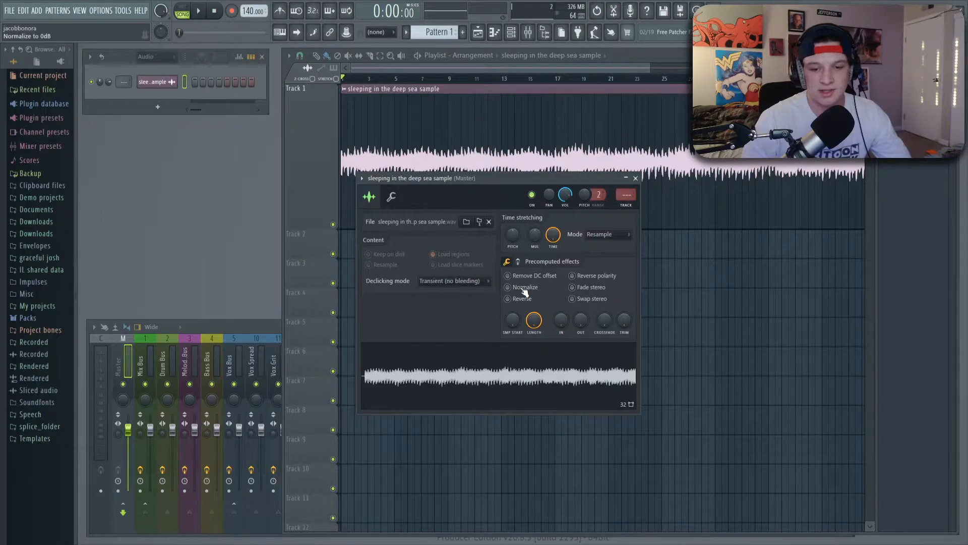
left_click(508, 287)
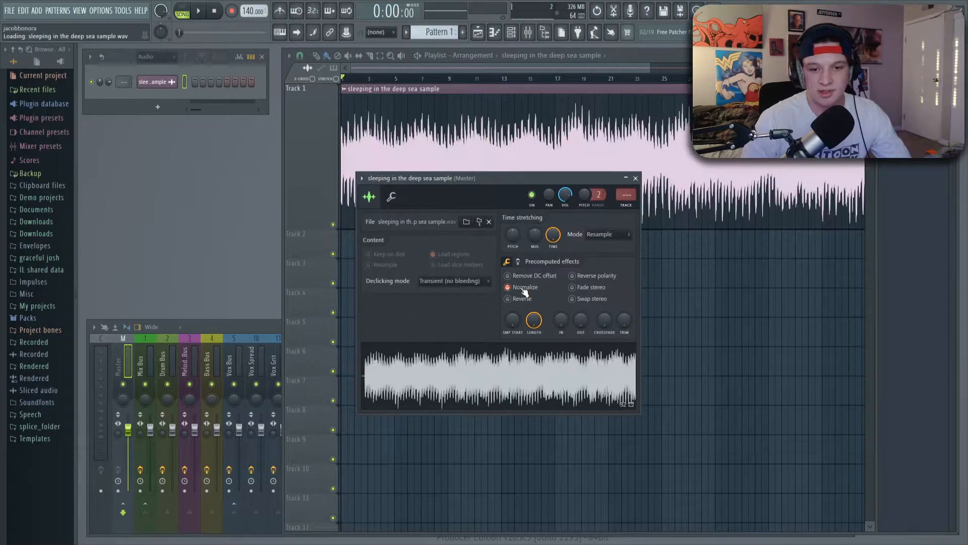
left_click(537, 218)
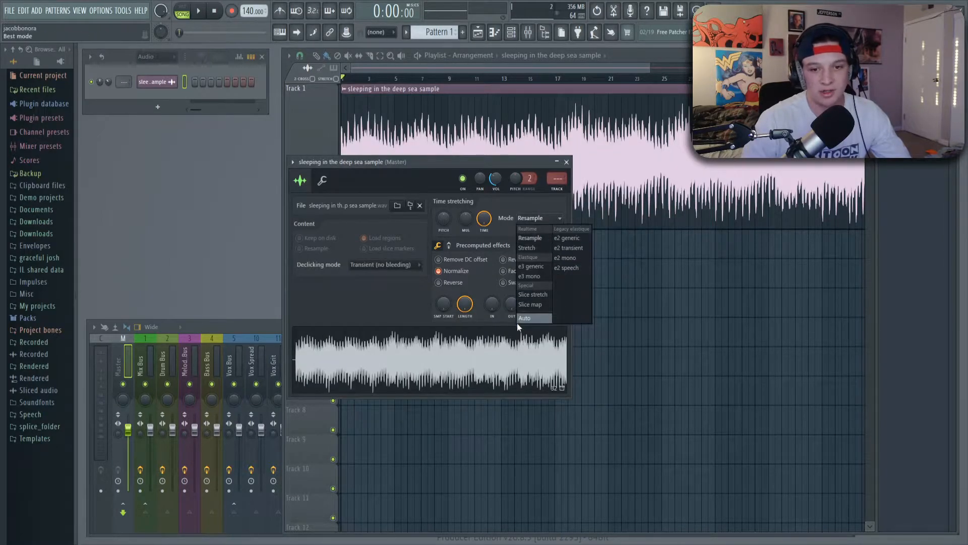
left_click(540, 317)
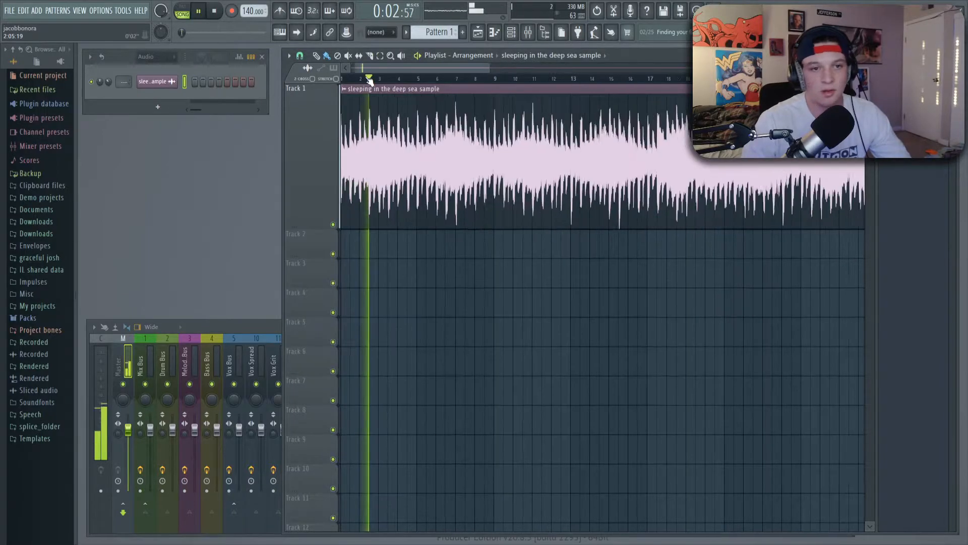
Set the project tempo to 126 BPM and restretch all channels to match.
scroll(467, 159, "up", 5)
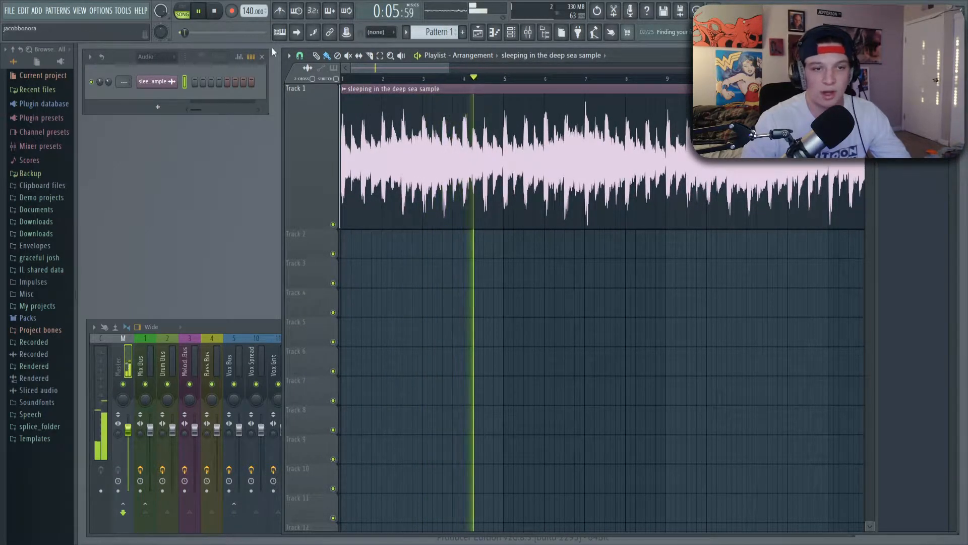
key("space")
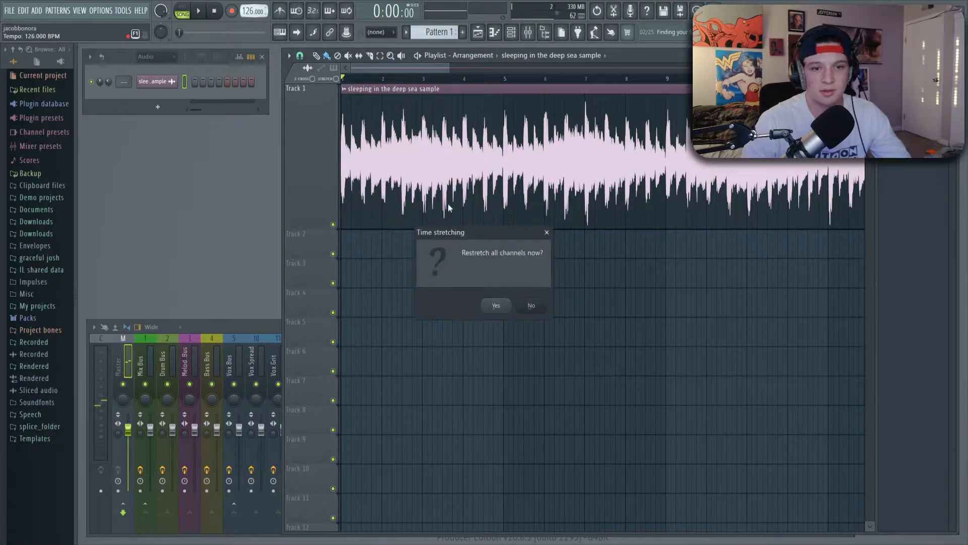
left_click(498, 307)
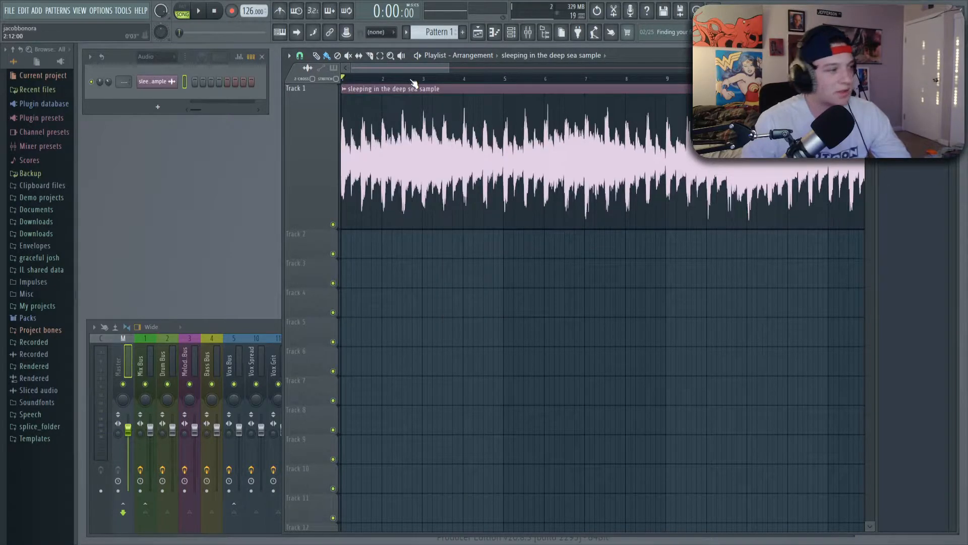
scroll(461, 84, "down", 4)
scroll(410, 71, "up", 2)
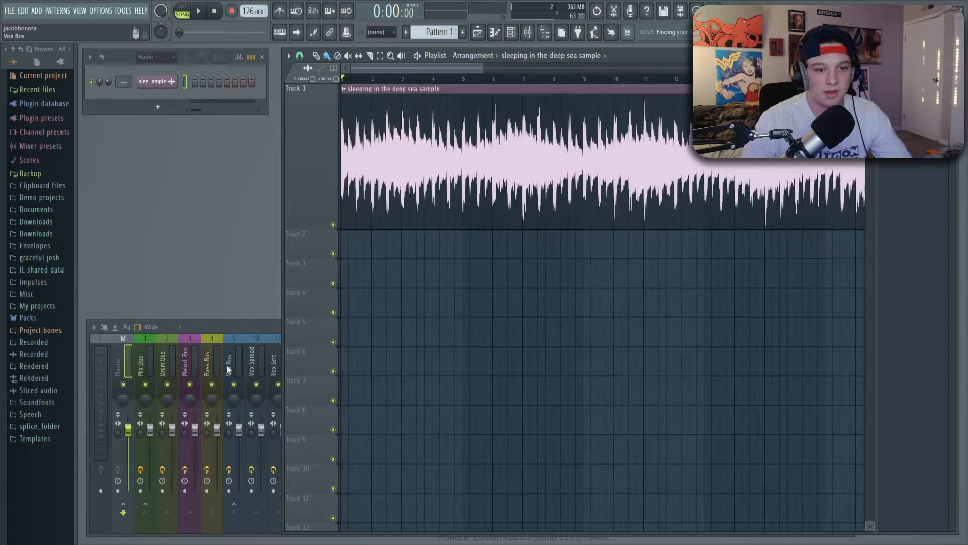
Route the sample channel to mixer track 13.
left_click(232, 371)
right_click(382, 366)
mouse_move(460, 361)
left_click(542, 357)
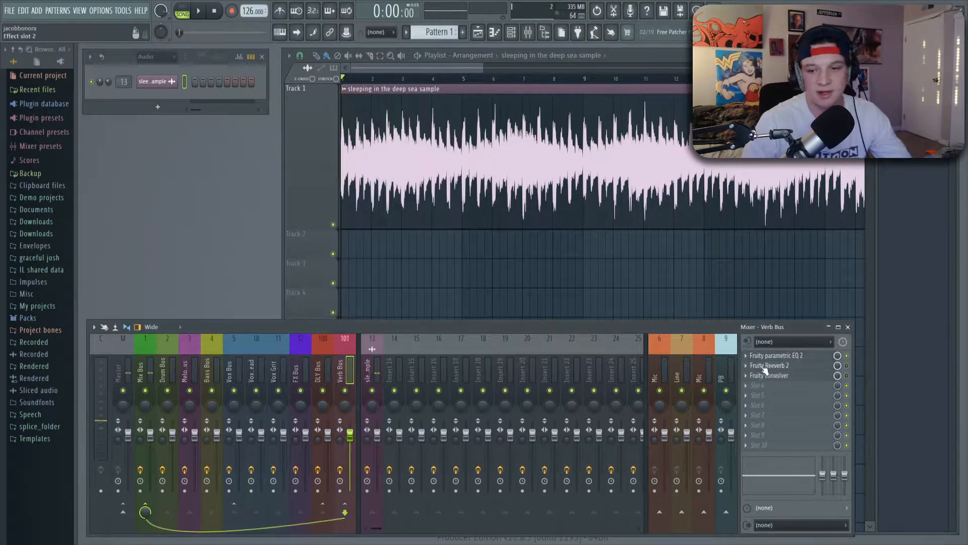
Set the decay time of Fruity Reeverb 2 on the Verb Bus to 2.2 seconds while the sample plays.
left_click(770, 365)
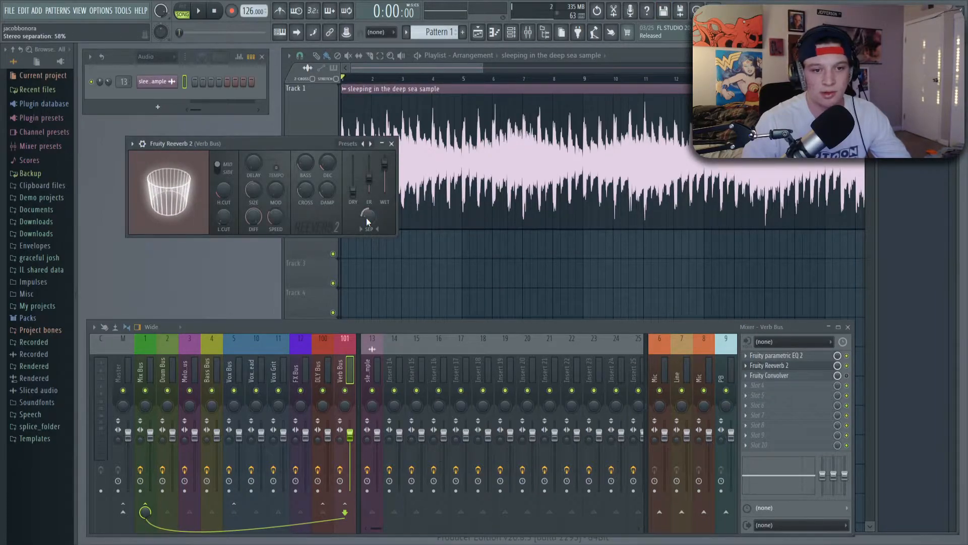
left_click_drag(262, 144, 277, 147)
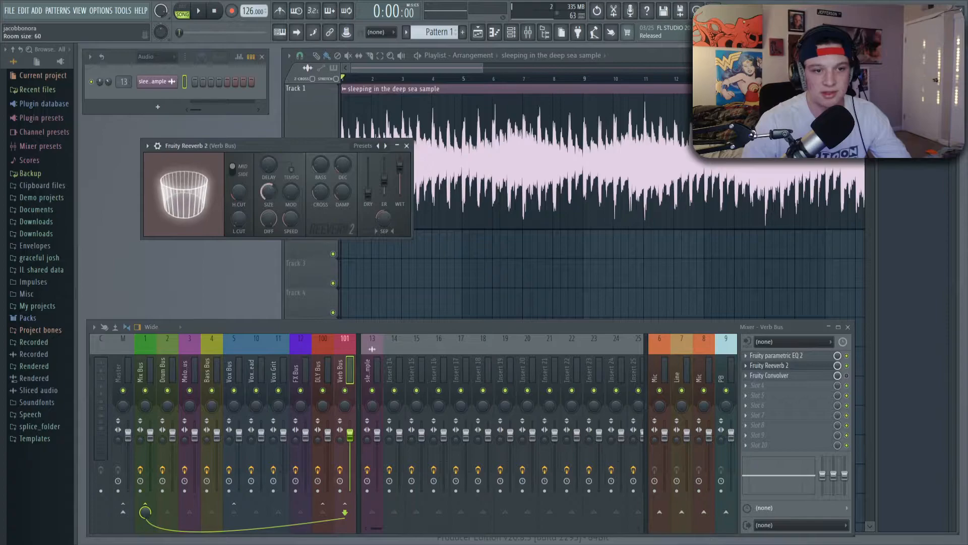
left_click(406, 147)
left_click(414, 176)
left_click(256, 344)
left_click(377, 371)
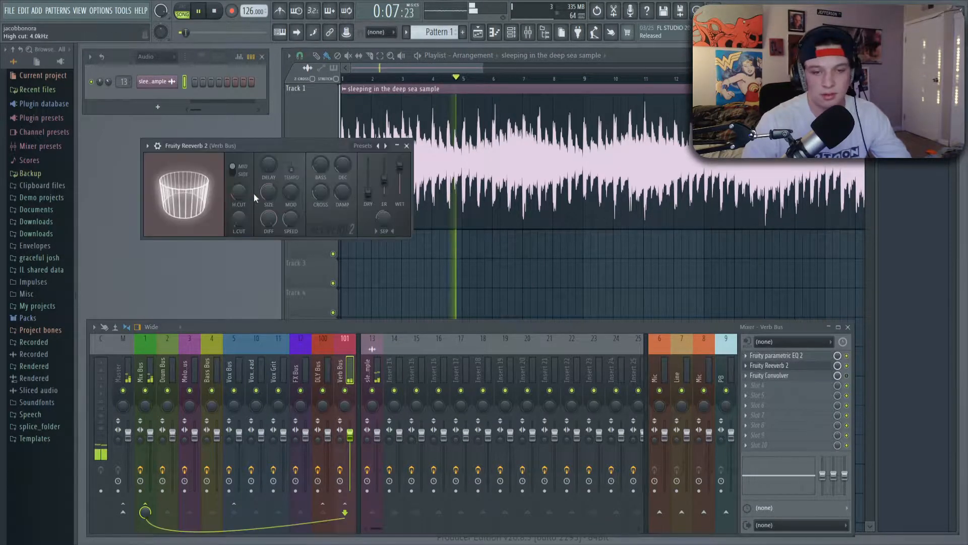
mouse_move(343, 165)
left_mouse_down()
mouse_move(342, 153)
mouse_move(343, 168)
left_mouse_up()
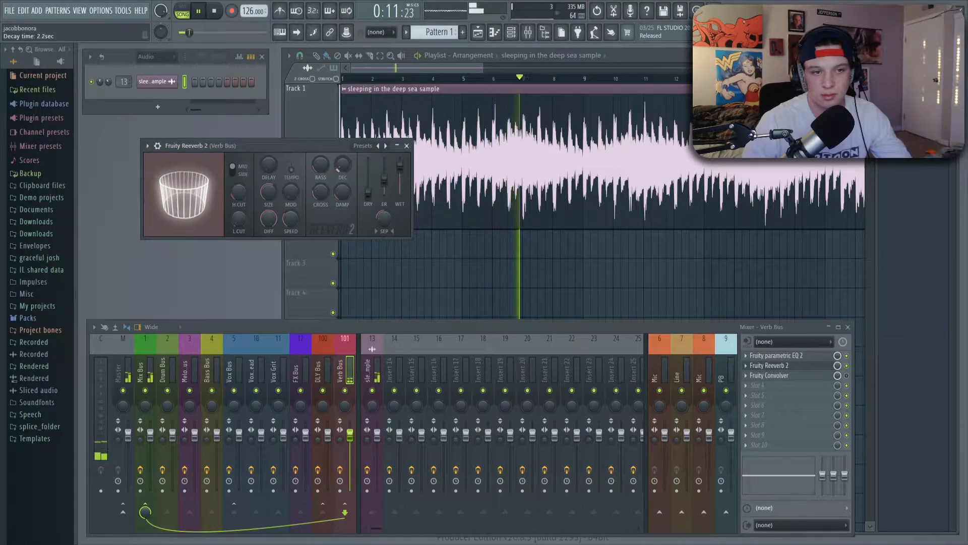
left_click(407, 146)
Adjust the send level from the sample's mixer track to the Verb Bus, and stop playback.
left_click(372, 373)
left_click_drag(344, 511, 344, 500)
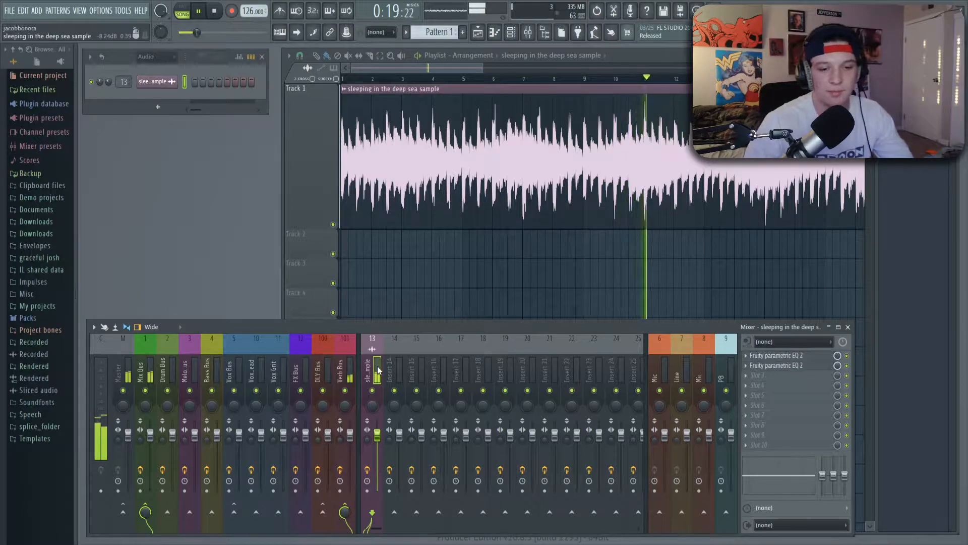
key("space")
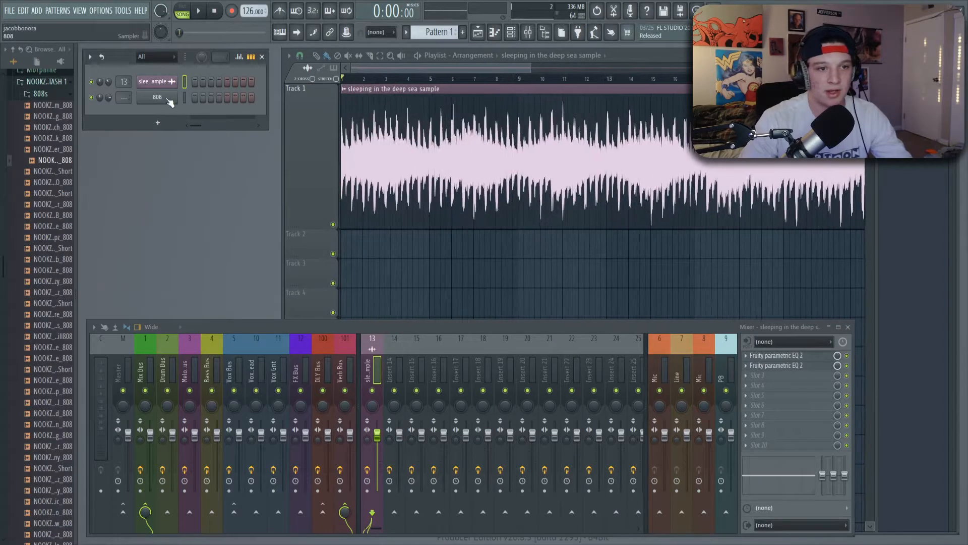
Inspect the 808 channel's sampler settings.
left_click(162, 97)
left_click_drag(280, 166, 403, 131)
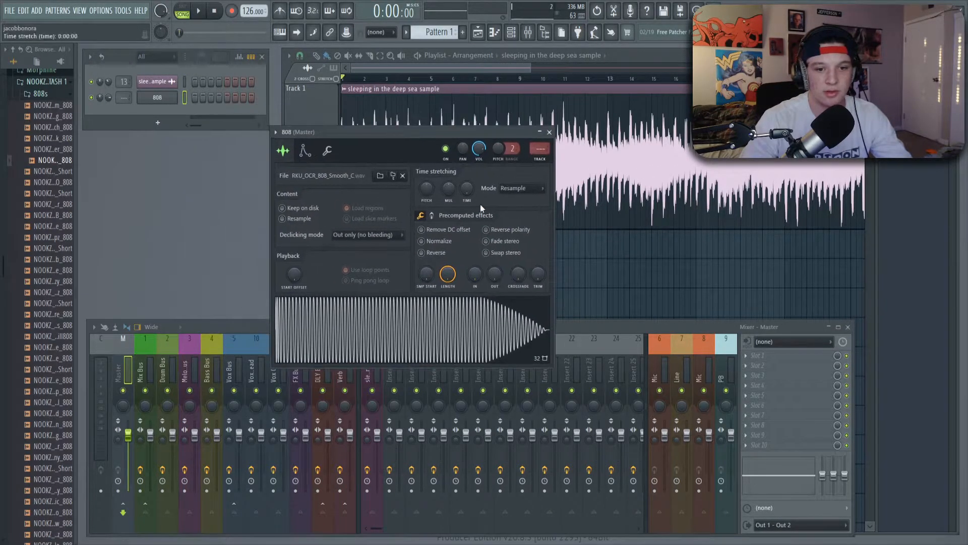
left_click(316, 156)
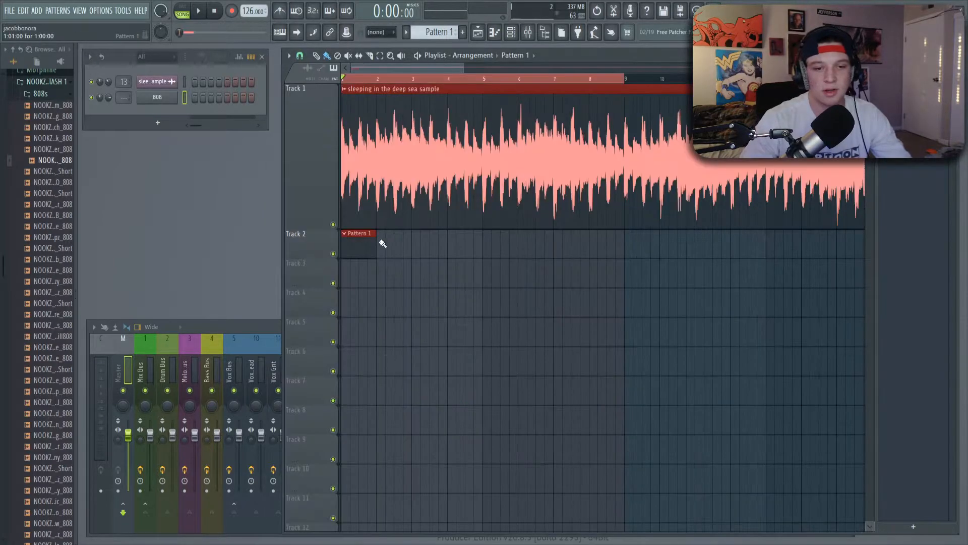
Extend the Pattern 1 clip on Track 2 to eight bars, and open the 808 channel's piano roll.
left_click_drag(380, 242, 624, 253)
right_click(139, 93)
left_click(152, 95)
right_click(161, 99)
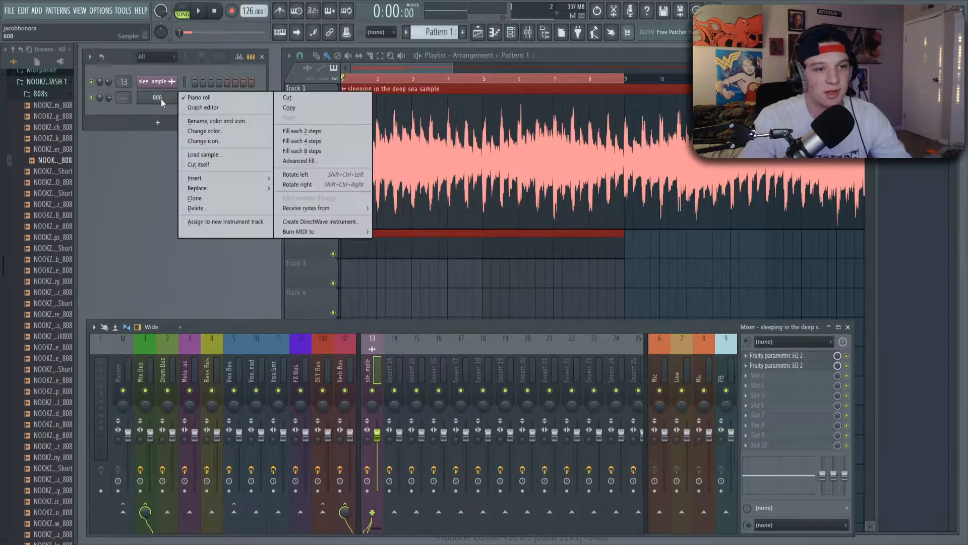
left_click(210, 98)
scroll(428, 157, "down", 3)
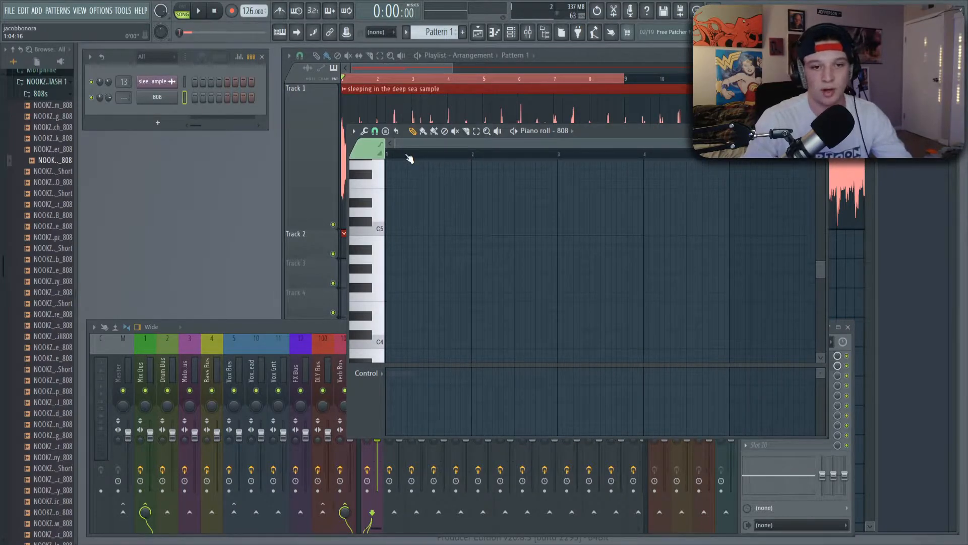
Play back the opening F5 notes of the 808 line against the sample in the piano roll.
scroll(414, 149, "up", 2)
scroll(423, 157, "up", 3)
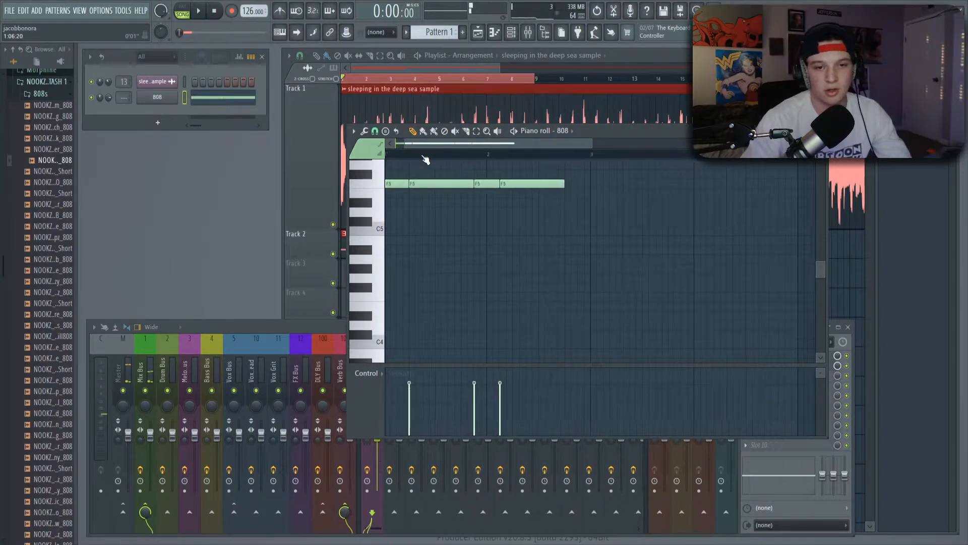
left_click_drag(475, 143, 461, 142)
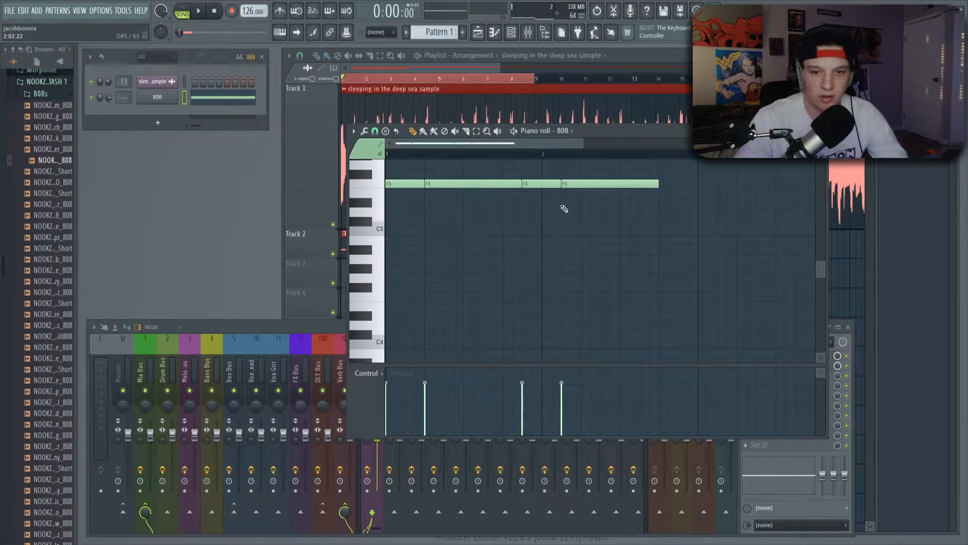
scroll(578, 155, "down", 3)
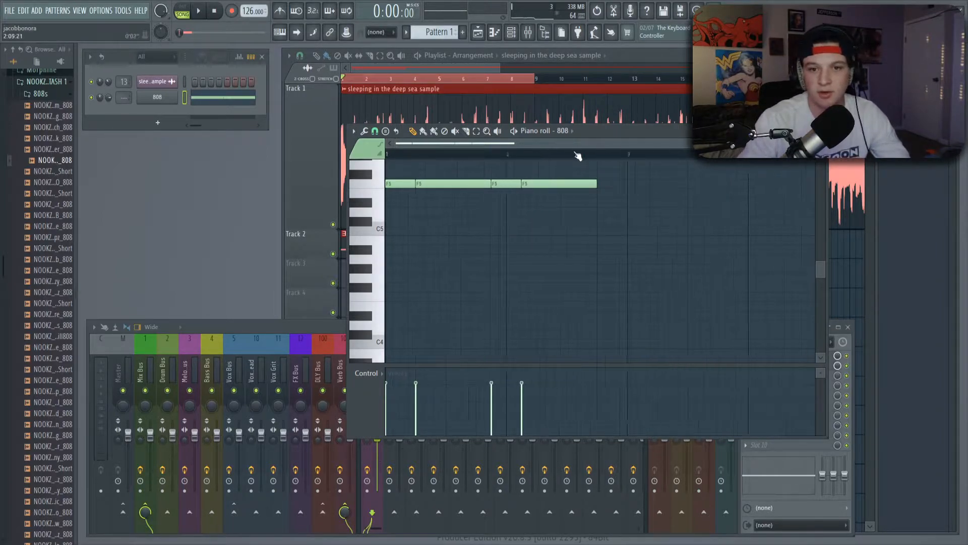
scroll(399, 154, "up", 3)
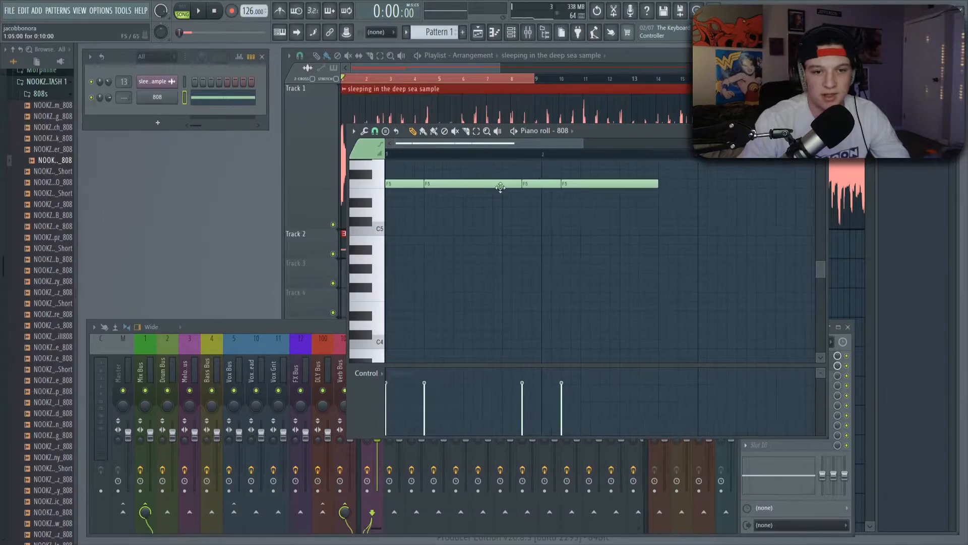
scroll(432, 155, "up", 2)
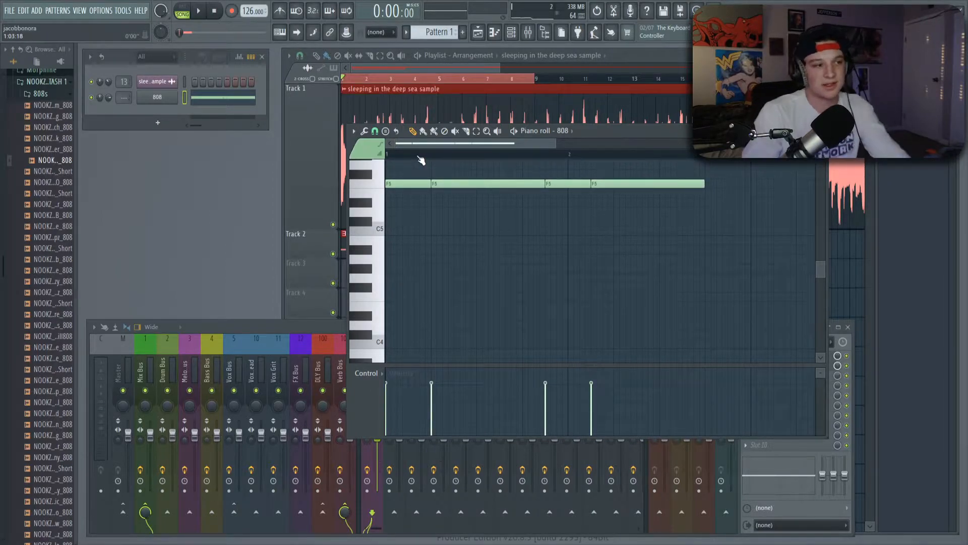
key("space")
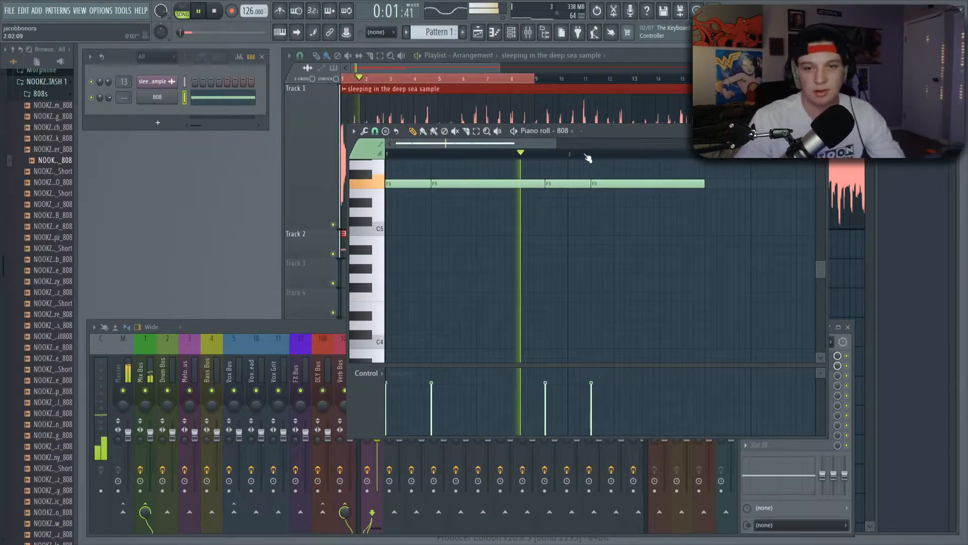
scroll(567, 160, "down", 2)
scroll(566, 157, "down", 1)
key("space")
Replace the fourth F5 note of the 808 line with one starting on beat 2 of bar 2, and play it back.
right_click(480, 185)
scroll(478, 190, "up", 2)
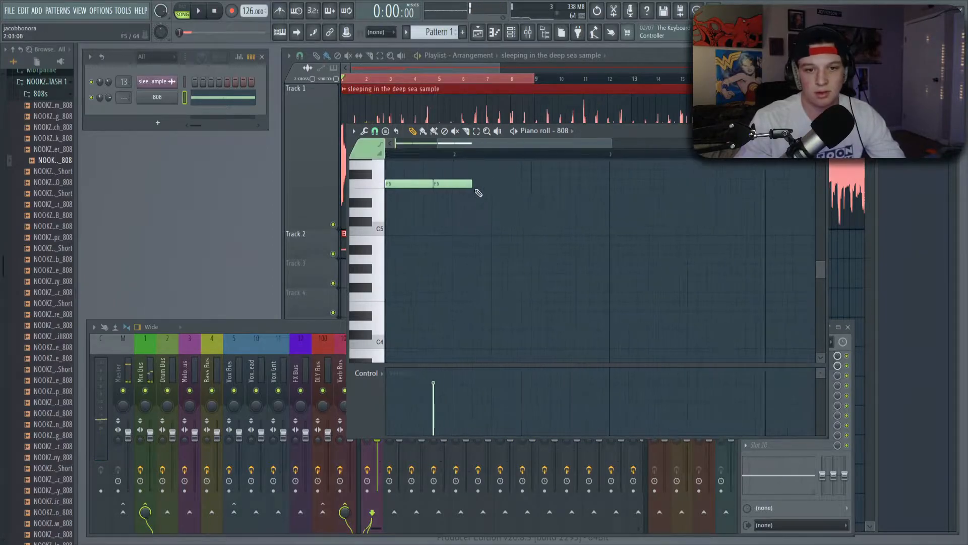
left_click(496, 188)
key("space")
scroll(527, 157, "down", 3)
key("space")
Finish bar 2 of the 808 line with short G5 and A#5 notes after the F5 notes.
mouse_move(501, 187)
left_mouse_down()
mouse_move(532, 187)
mouse_move(520, 183)
left_mouse_up()
scroll(514, 185, "up", 1)
left_click(514, 188)
scroll(522, 188, "up", 3)
left_click(519, 189)
left_click(534, 150)
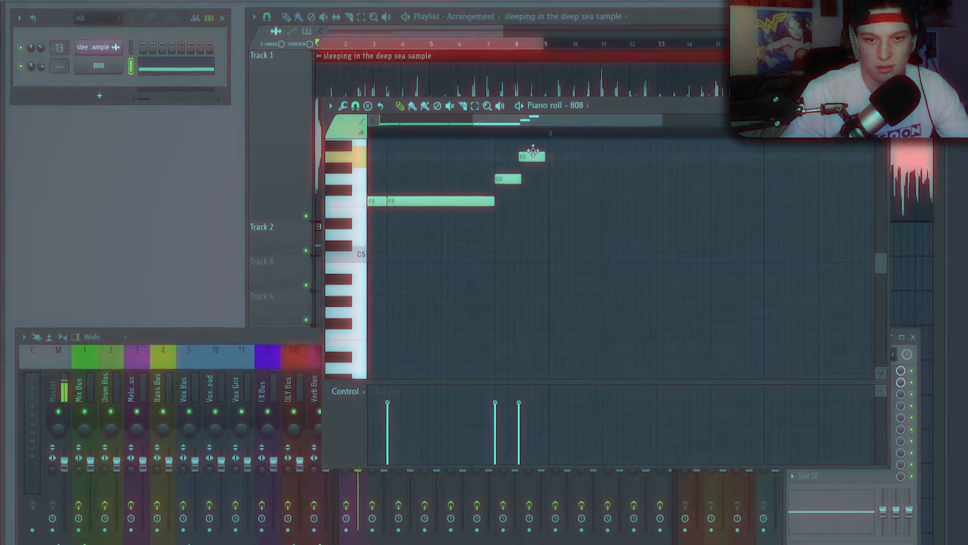
key("space")
Duplicate the two-bar 808 phrase until it fills eight bars.
scroll(538, 144, "down", 3)
key("ctrl+a")
key("ctrl+b")
key("ctrl+d")
scroll(497, 140, "down", 1)
key("ctrl+a")
key("ctrl+b")
key("ctrl+d")
scroll(504, 142, "down", 2)
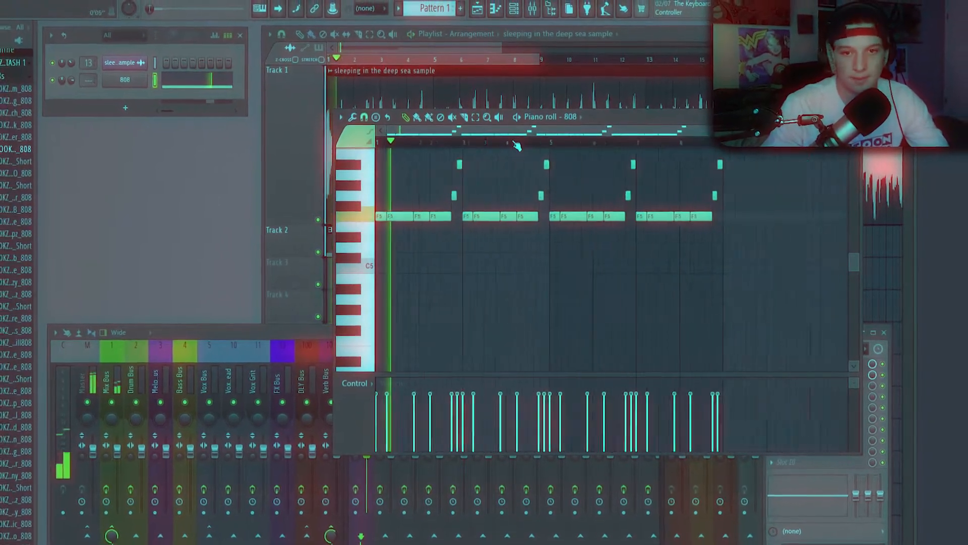
Transpose the F5 notes in bars 5 to 8 down one semitone to E5.
left_click_drag(703, 253, 531, 145)
left_click_drag(538, 252, 695, 247)
key("space")
key("Down")
scroll(445, 143, "up", 2)
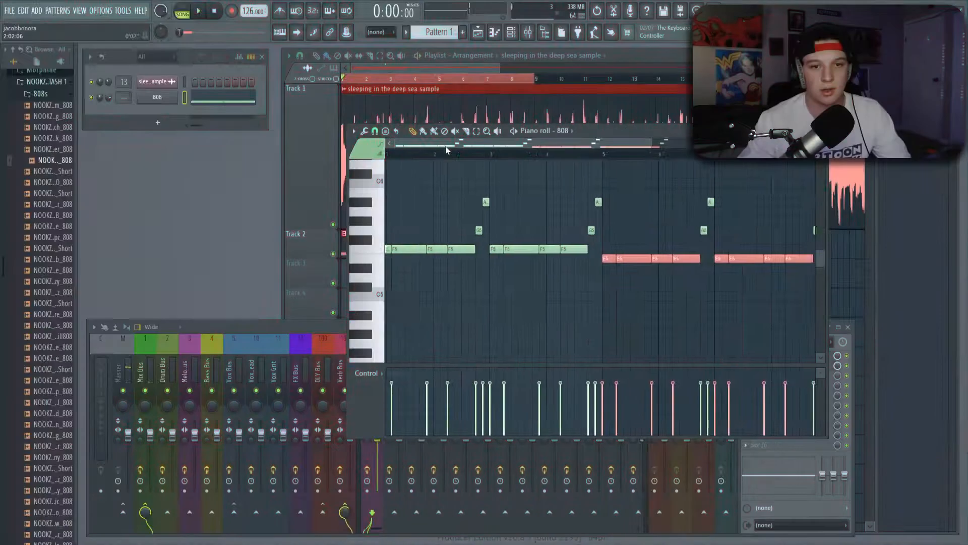
Play back the eight-bar 808 line with the sample, checking how each two-bar phrase ends.
key("space")
scroll(455, 143, "up", 2)
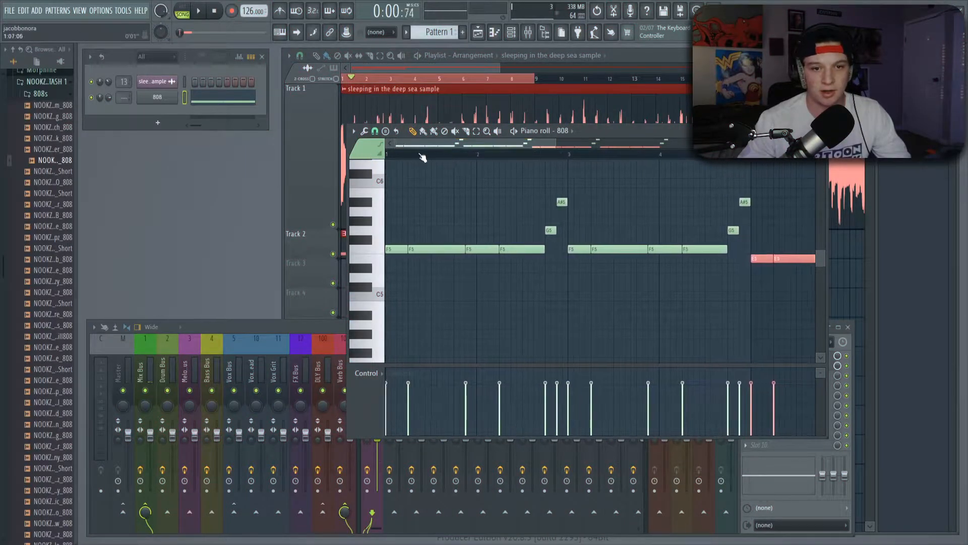
scroll(418, 159, "down", 3)
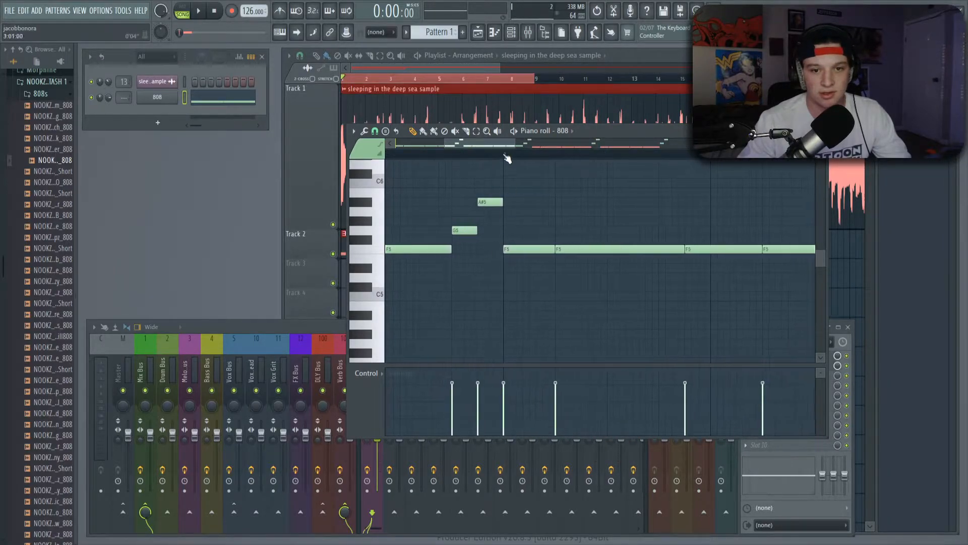
key("space")
scroll(450, 156, "up", 2)
scroll(430, 158, "down", 2)
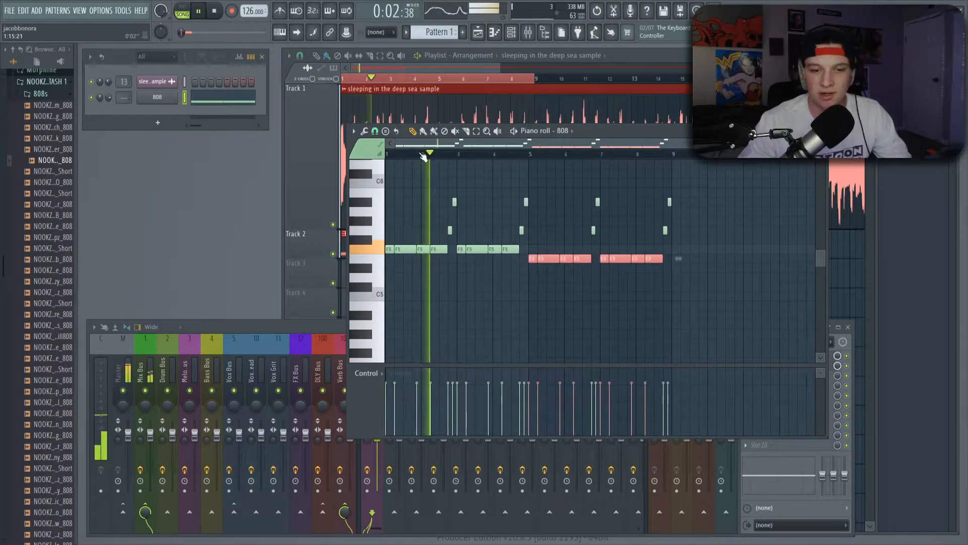
scroll(447, 156, "down", 3)
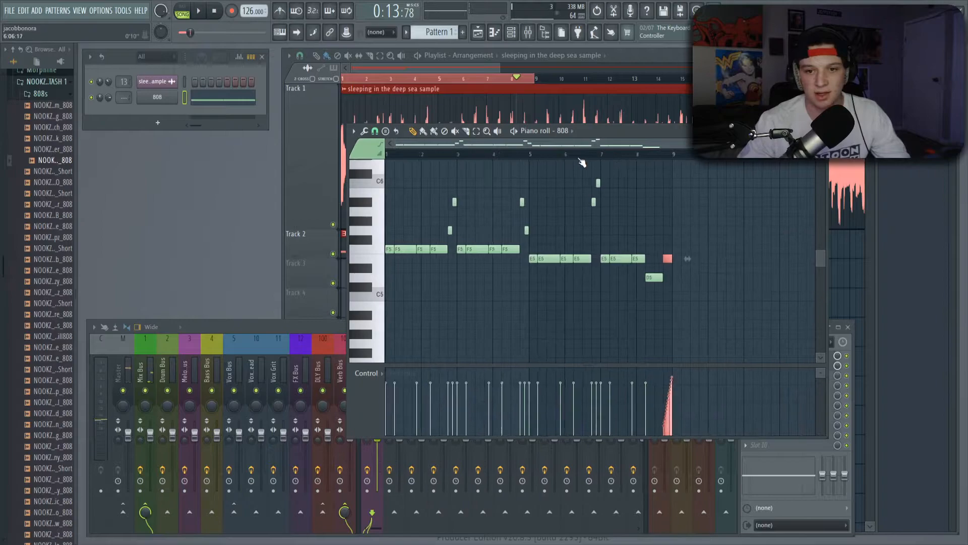
Play the 808 line from bar 6, checking the A#5 and C6 notes that lead into bar 7.
left_click(579, 158)
scroll(603, 157, "up", 5)
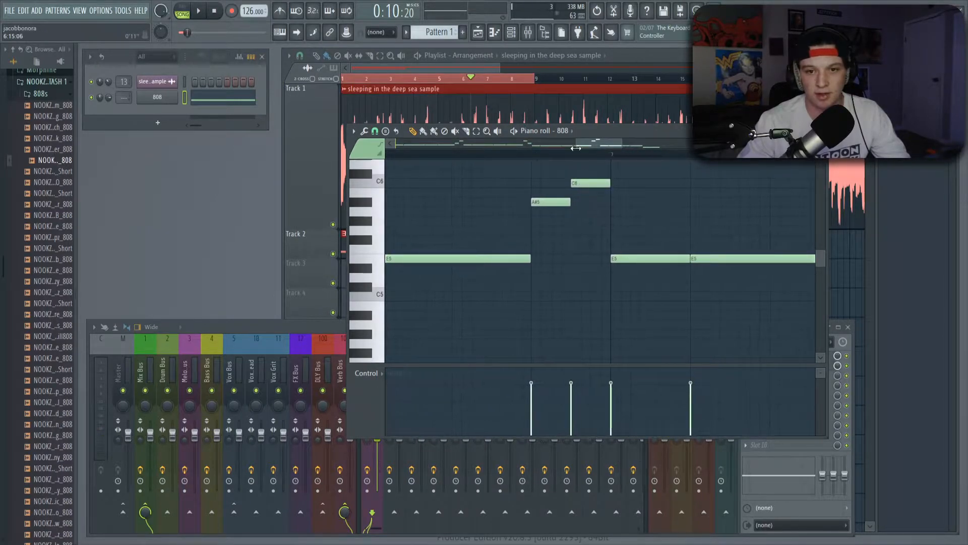
scroll(583, 156, "down", 4)
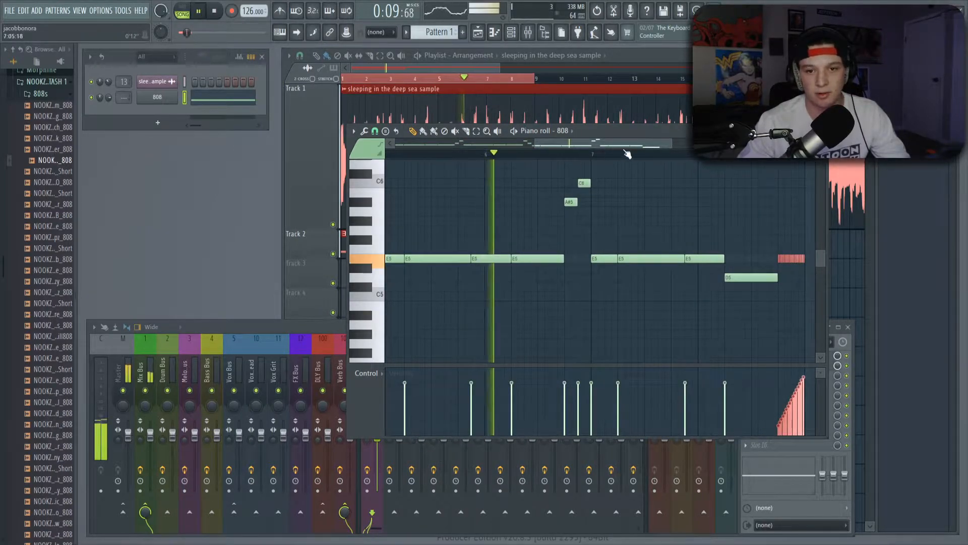
scroll(592, 160, "down", 4)
scroll(628, 162, "up", 5)
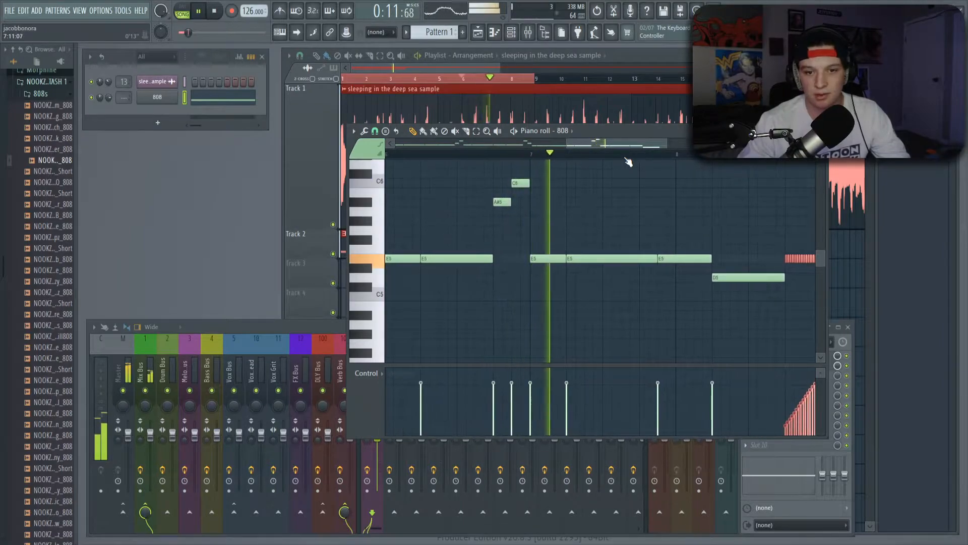
scroll(628, 162, "down", 4)
Examine and play the end of bar 8, where a D5 note leads into the E5 roll with rising velocities.
key("space")
scroll(504, 158, "up", 4)
scroll(504, 158, "down", 4)
scroll(481, 154, "up", 4)
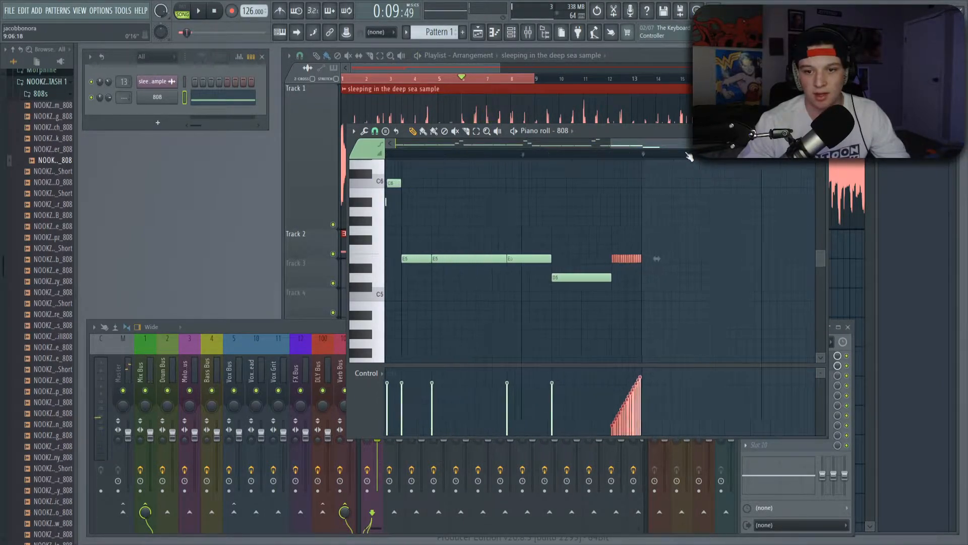
left_click(490, 159)
scroll(497, 164, "down", 4)
scroll(554, 255, "up", 5)
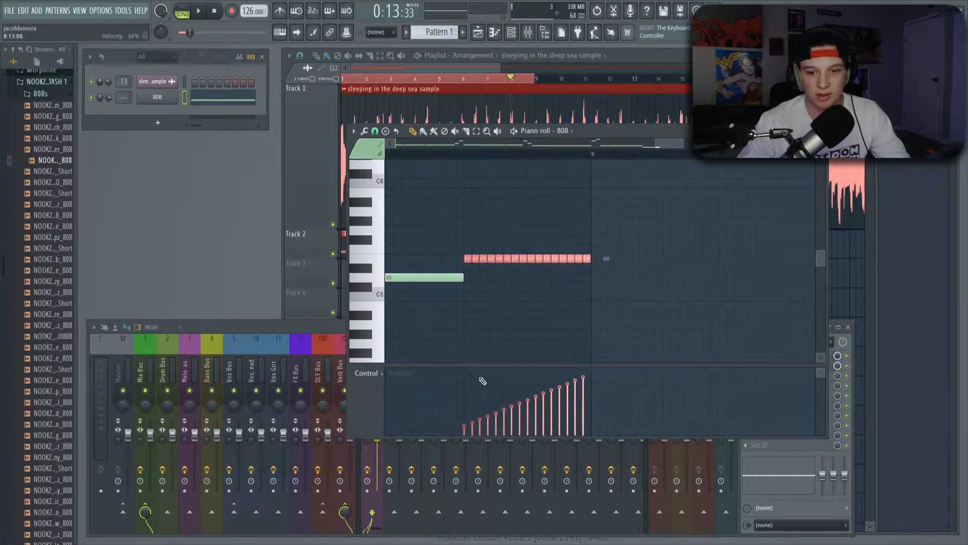
scroll(556, 146, "down", 3)
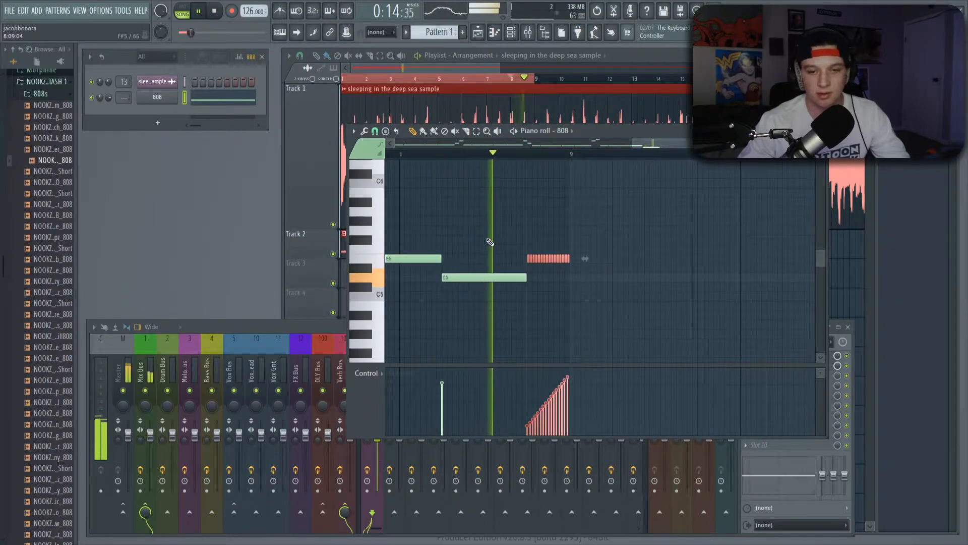
Place C5 rim hits on beat three of every bar, with extra hits late in bars 4 and 7 and early in bar 8.
scroll(576, 156, "down", 6)
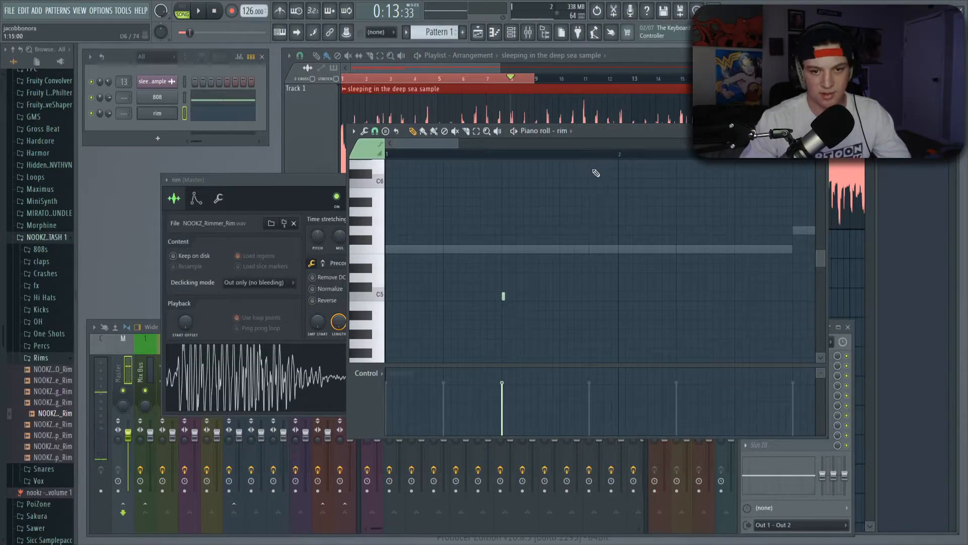
scroll(620, 159, "down", 4)
left_click_drag(388, 155, 436, 157)
scroll(437, 156, "up", 4)
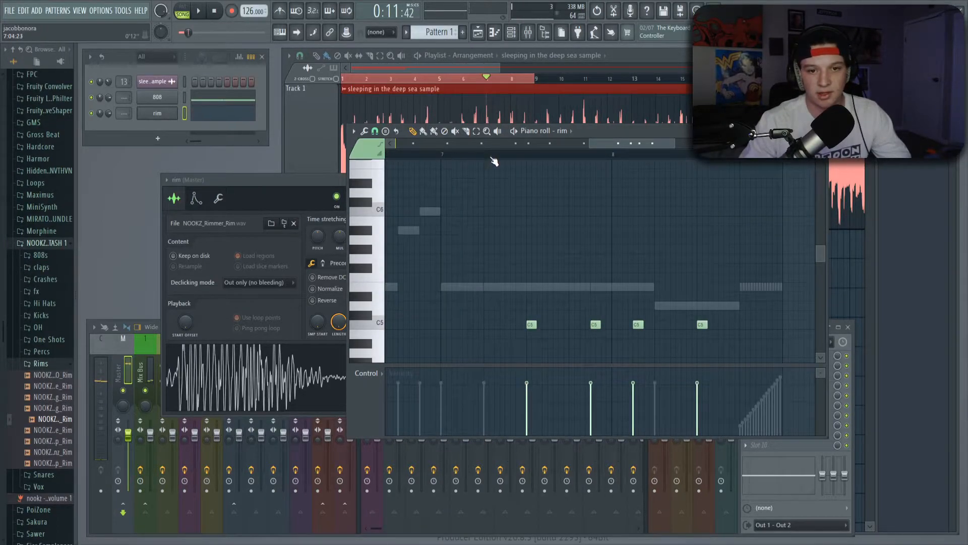
scroll(560, 162, "up", 2)
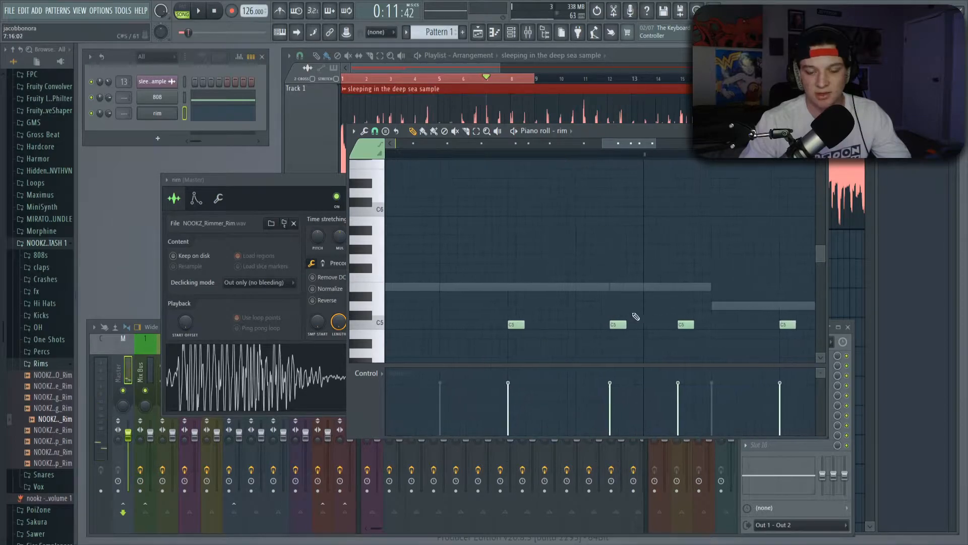
scroll(624, 165, "down", 3)
Play back the rim pattern against the sample and 808, and close the rim sampler settings.
key("space")
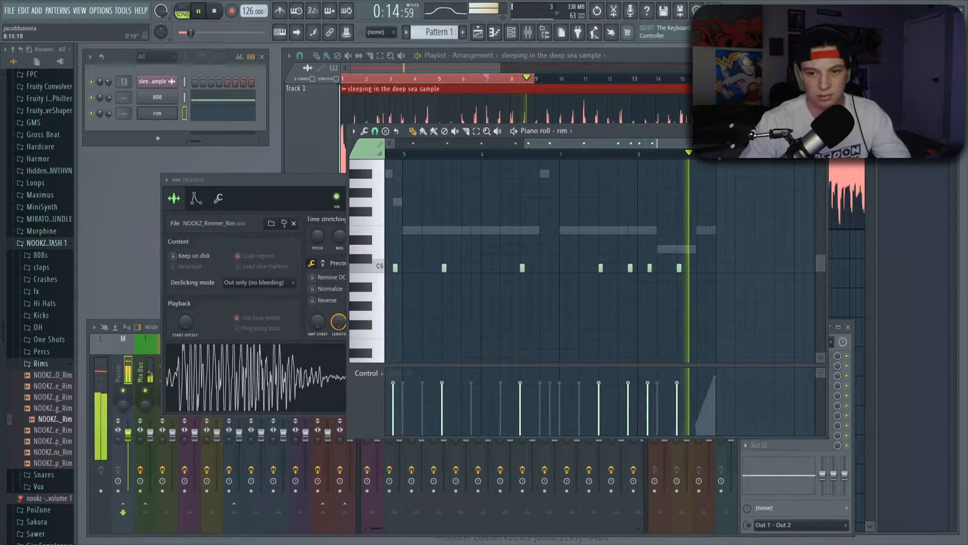
scroll(725, 161, "up", 2)
scroll(688, 190, "down", 3)
key("space")
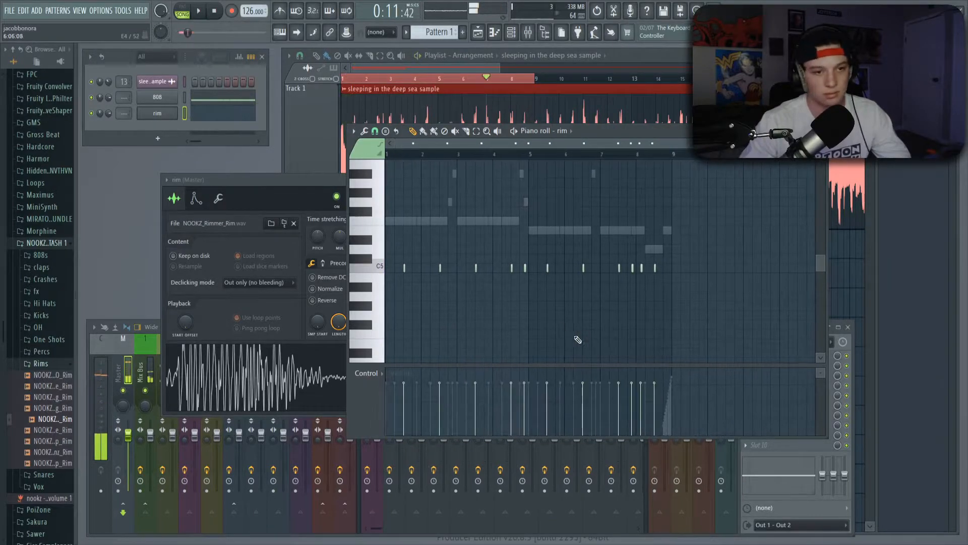
left_click(276, 182)
key("Escape")
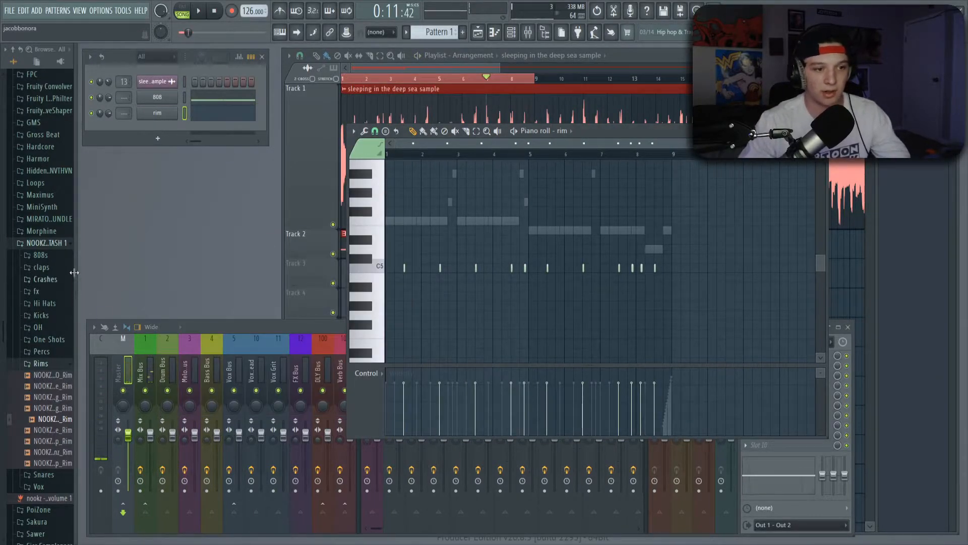
Add a closed hat from the kit's Hi Hats folder, fill it on every 2 steps across the eight bars and play it.
left_click(46, 303)
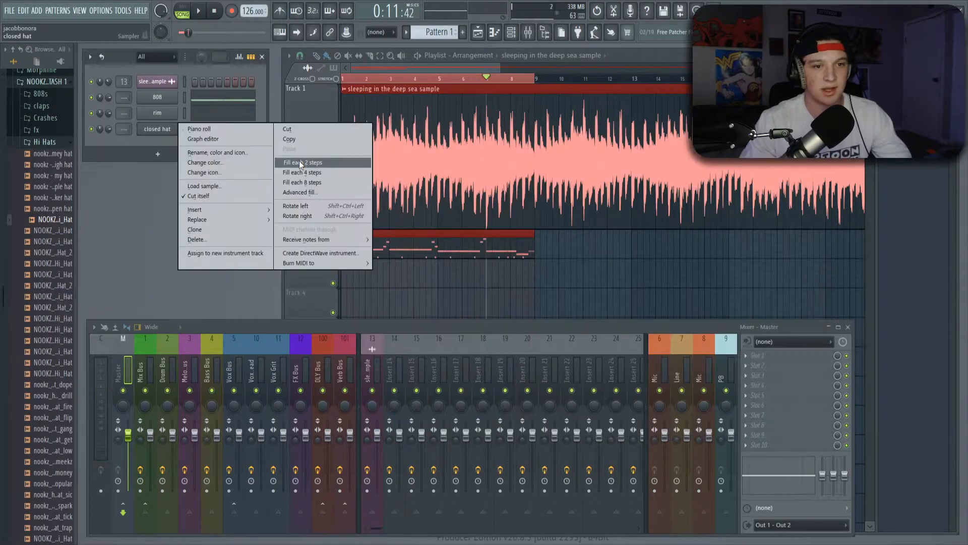
left_click(299, 162)
right_click(166, 133)
left_click(213, 130)
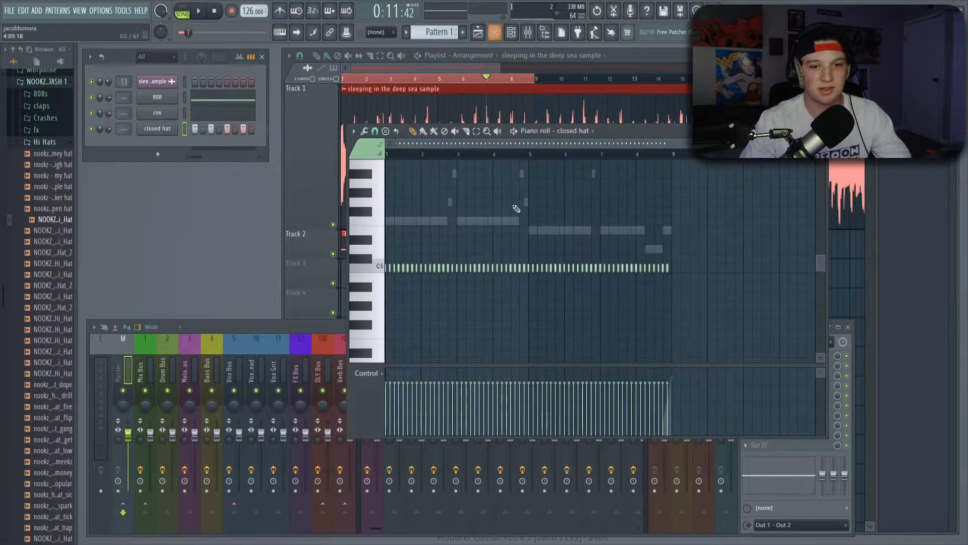
key("space")
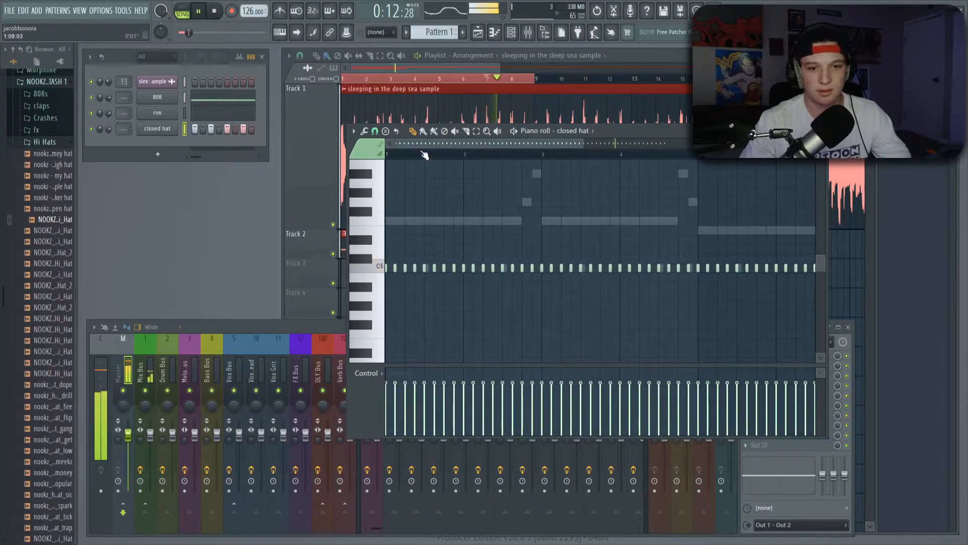
scroll(425, 156, "down", 4)
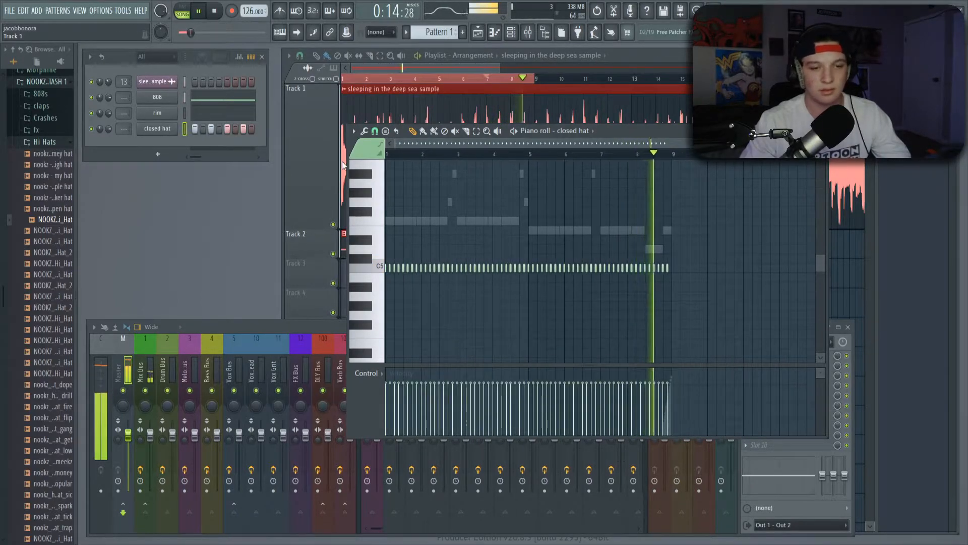
Randomize the closed hat notes' panning and velocity with bipolar levels, and rename the channel closed hat 1.
scroll(406, 160, "up", 3)
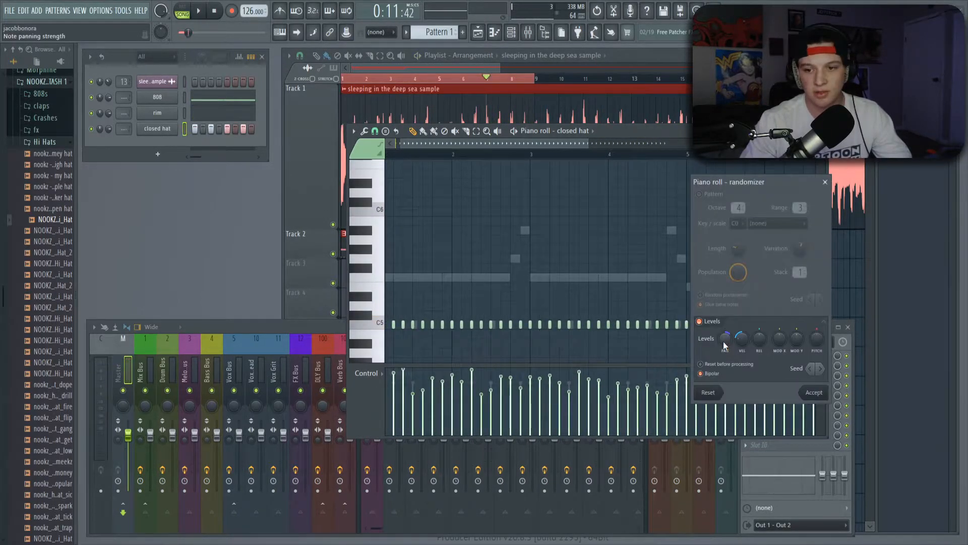
left_click_drag(725, 340, 731, 361)
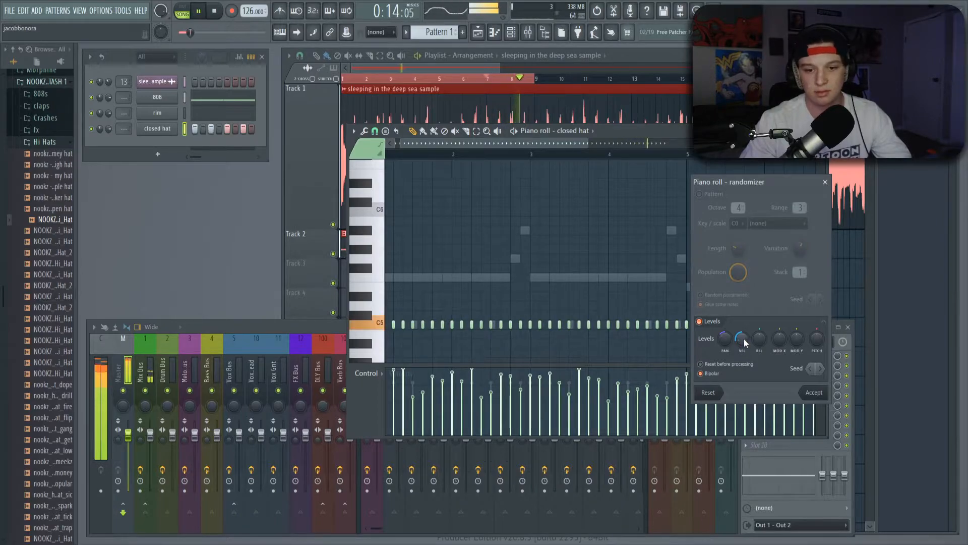
key("space")
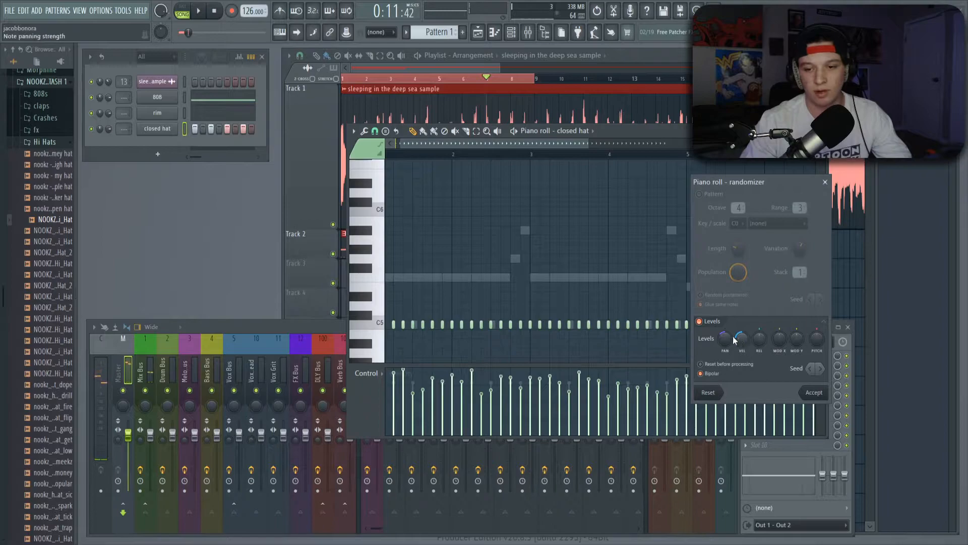
left_click_drag(792, 182, 679, 178)
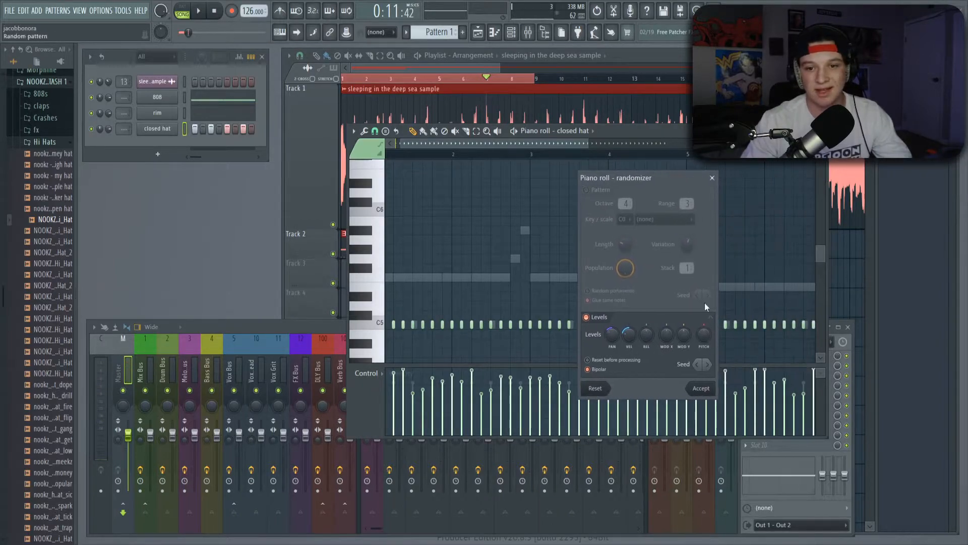
left_click(706, 334)
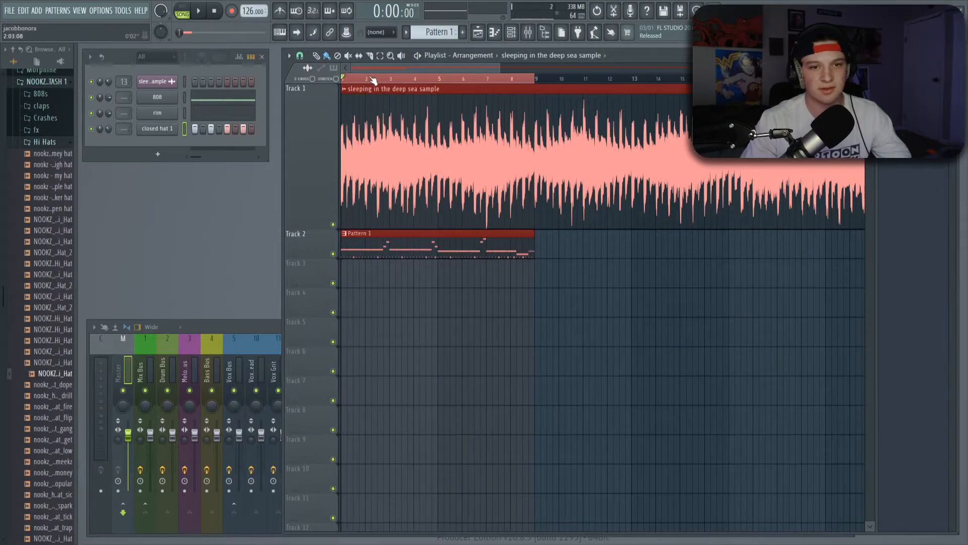
Play the loop with the hats, and add a trap hi-hat sample from the Hi Hats folder as channel closed hat 2.
left_click_drag(499, 68, 409, 70)
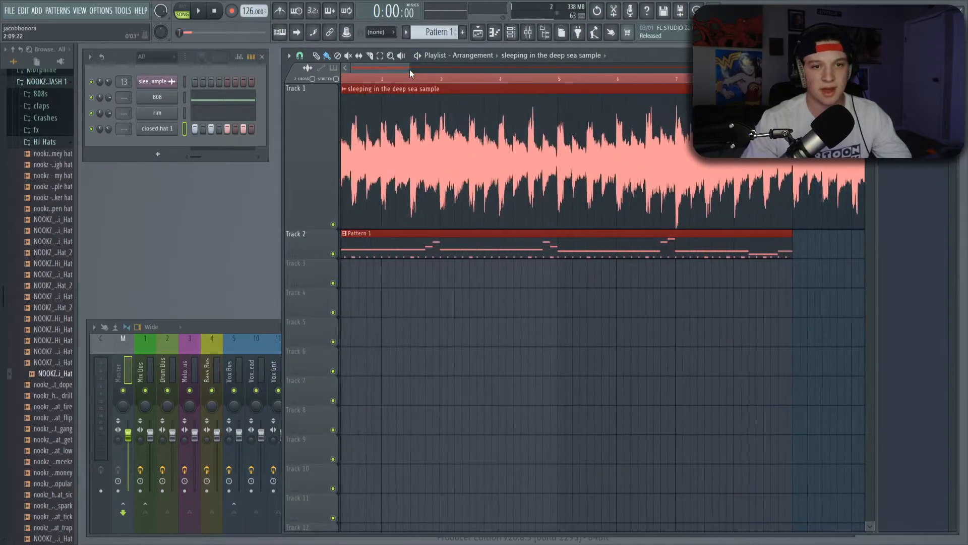
key("space")
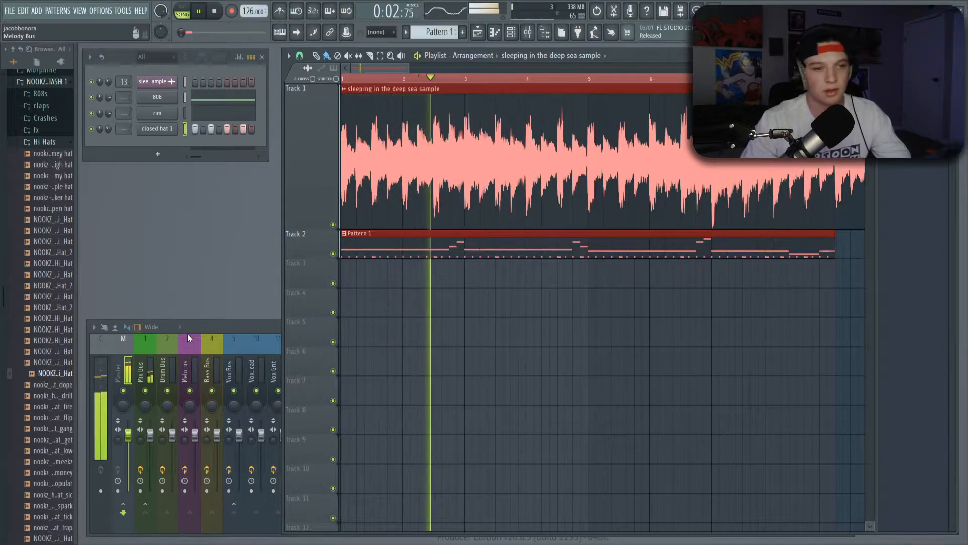
left_click(41, 143)
key("space")
left_click(45, 144)
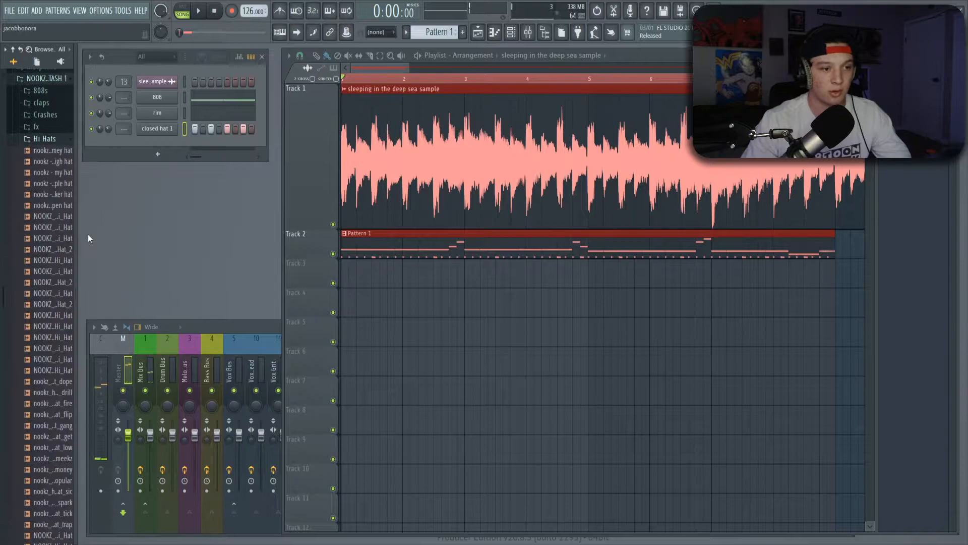
scroll(64, 314, "down", 4)
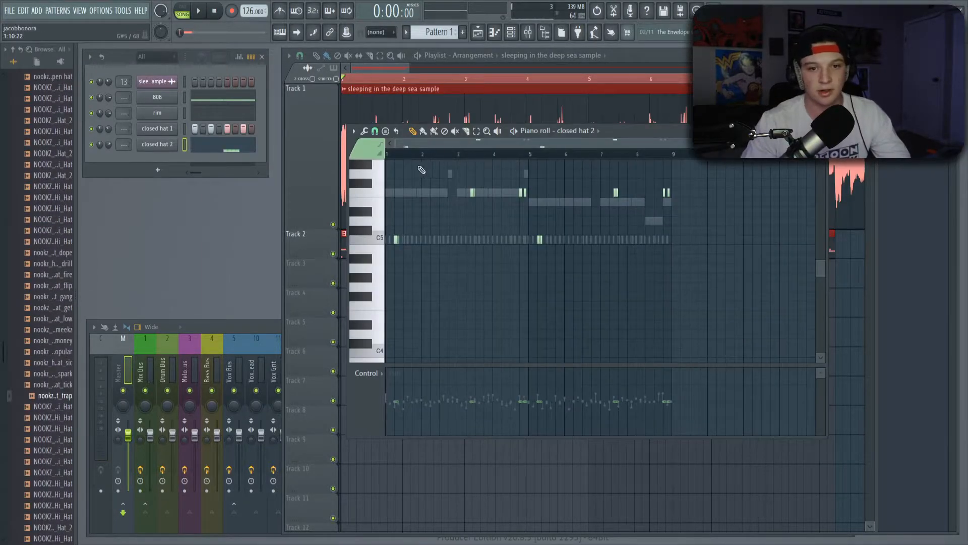
Examine the closed hat 2 rolls on C5 and F5 across the eight bars, comparing bars 1 to 4 with bars 5 to 8.
scroll(429, 146, "up", 6)
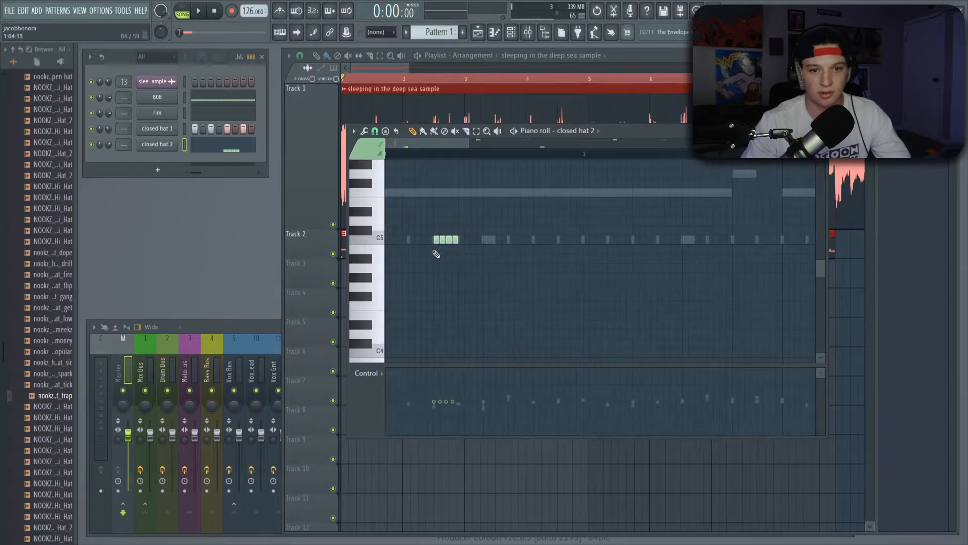
scroll(479, 168, "down", 4)
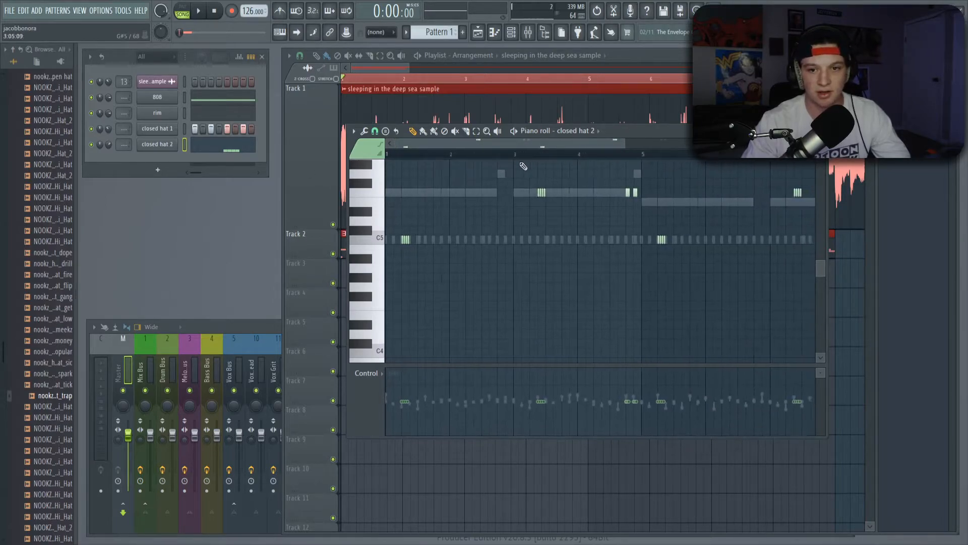
scroll(630, 159, "down", 2)
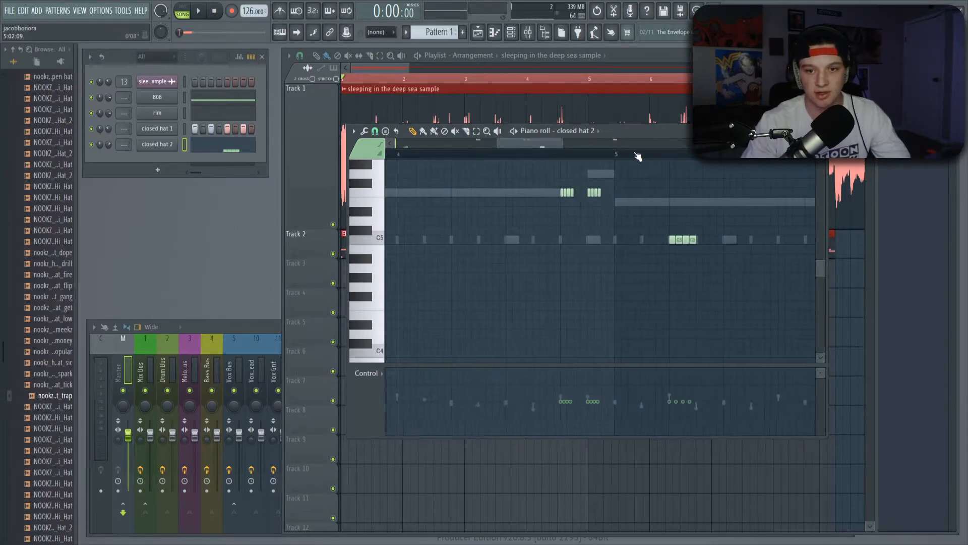
scroll(612, 156, "down", 4)
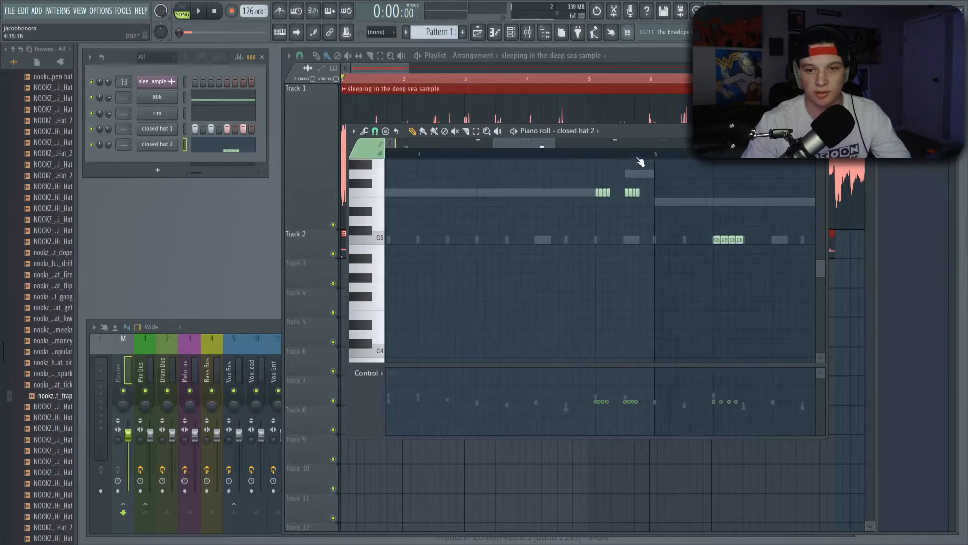
scroll(635, 161, "down", 1)
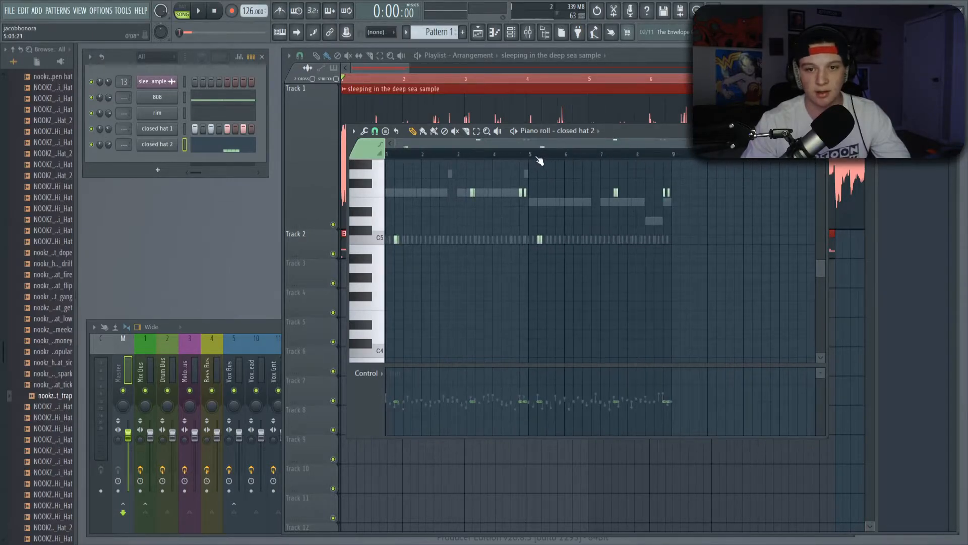
scroll(641, 156, "up", 5)
Play the loop with the hat rolls, set closed hat 2's channel volume to 58% and collapse the Hi Hats folder.
key("space")
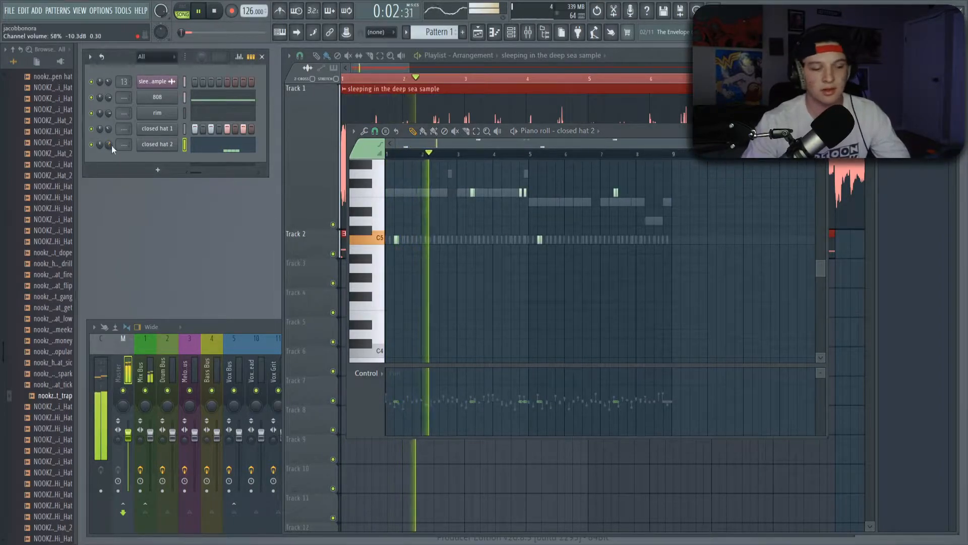
scroll(46, 229, "up", 4)
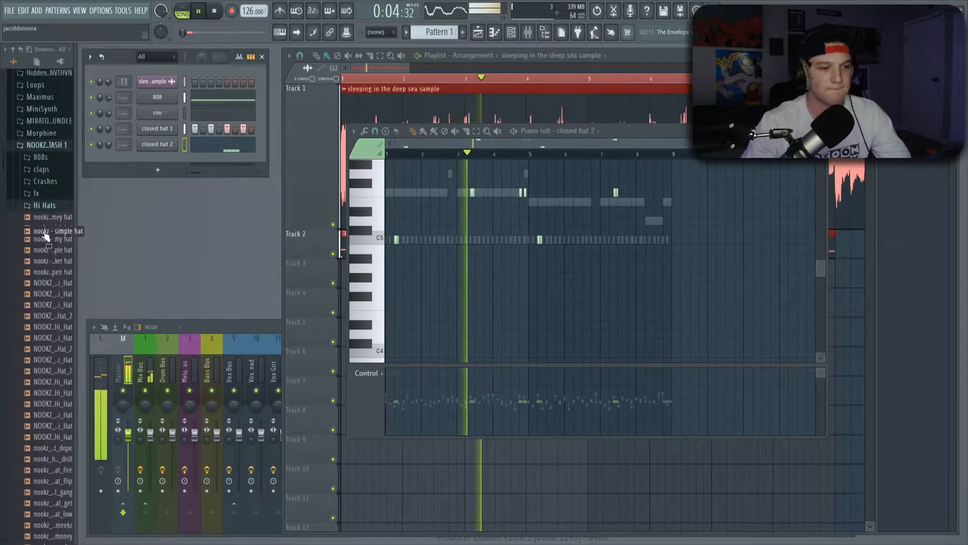
left_click(47, 148)
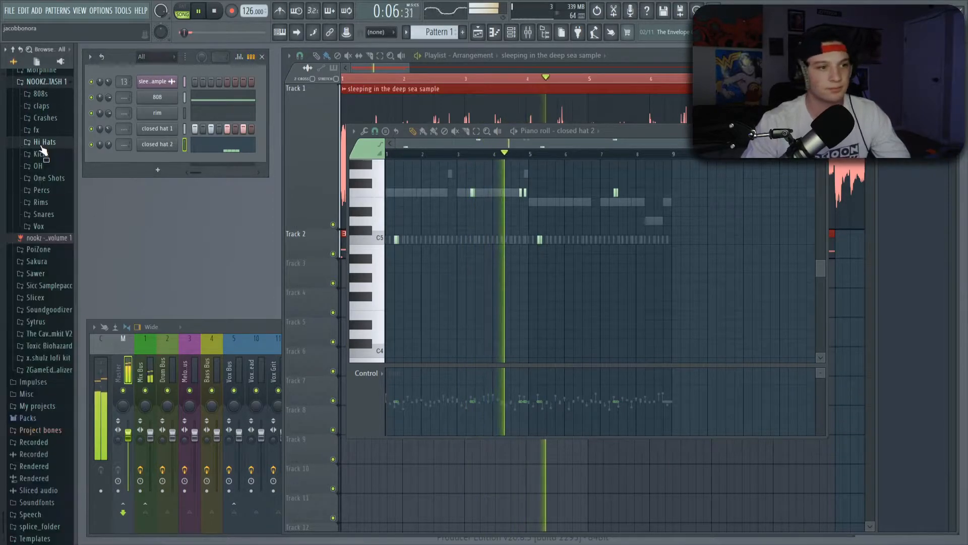
key("space")
Audition samples in the kit's Kicks folder and load nookz_kick_knocker into a new channel.
left_click(41, 154)
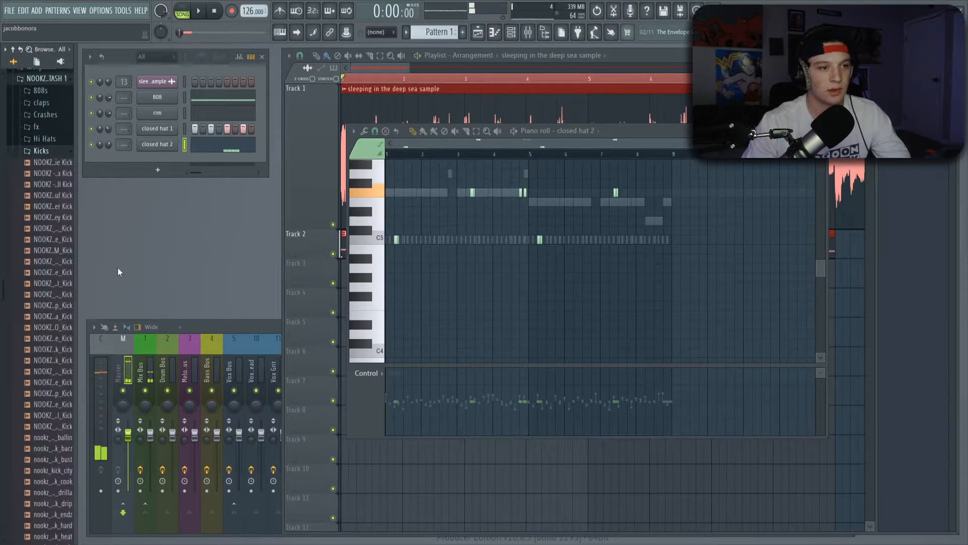
left_click(56, 232)
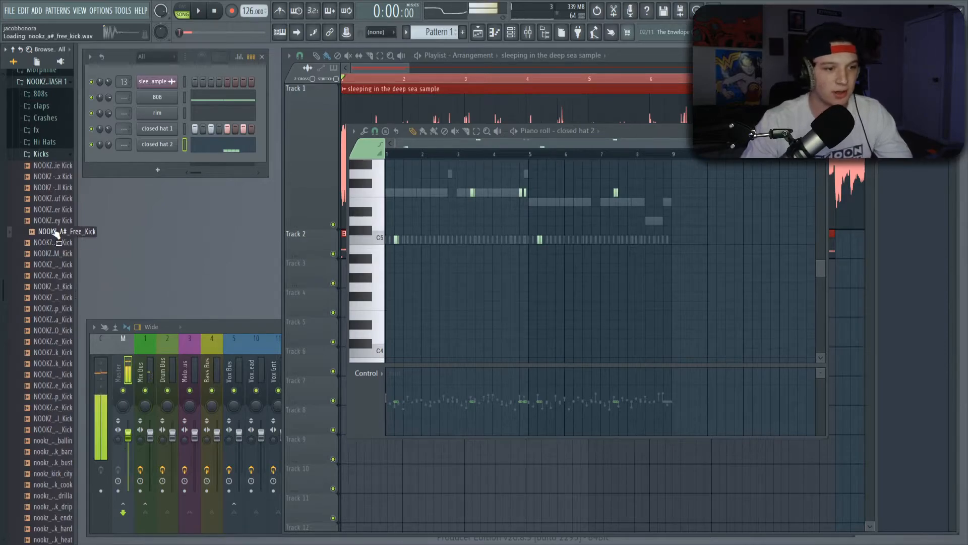
scroll(429, 212, "up", 2)
left_click_drag(669, 135, 608, 142)
left_click(761, 138)
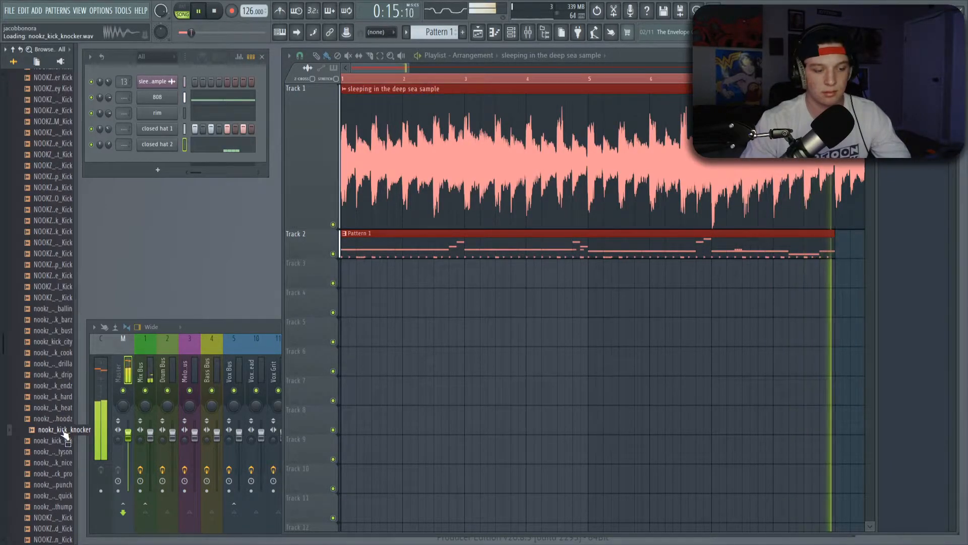
right_click(63, 430)
left_click(92, 424)
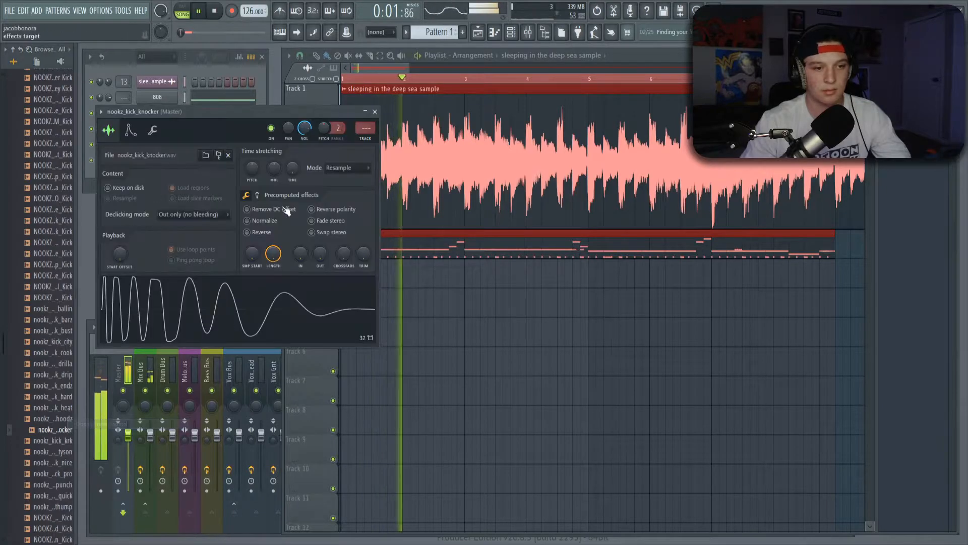
key("space")
key("Escape")
Copy the 808 channel's notes and paste them into the nookz_kick_knocker channel.
right_click(154, 160)
left_click(223, 162)
right_click(158, 98)
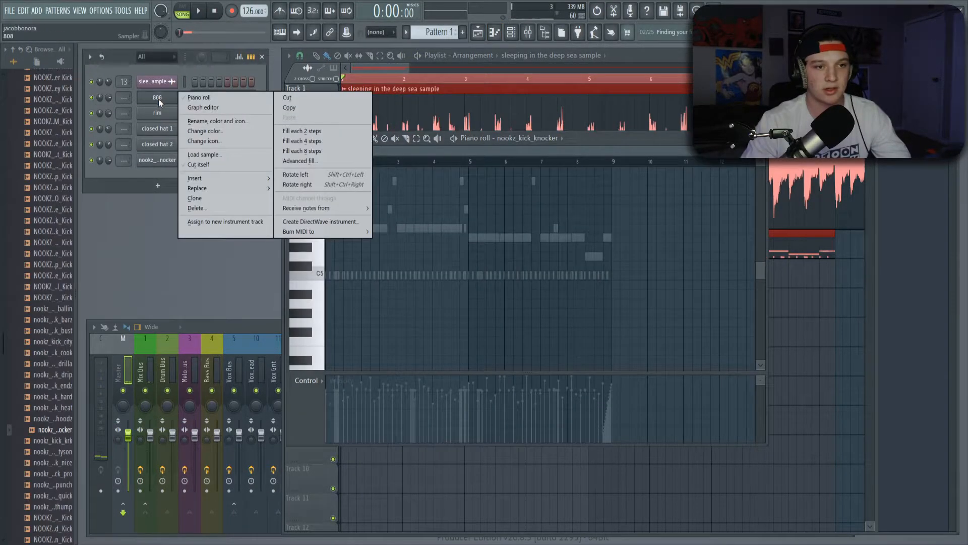
left_click(333, 108)
right_click(153, 160)
left_click(327, 180)
Flatten all nookz_kick_knocker notes to C5 with the piano roll's limiter and transposer.
left_click(232, 164)
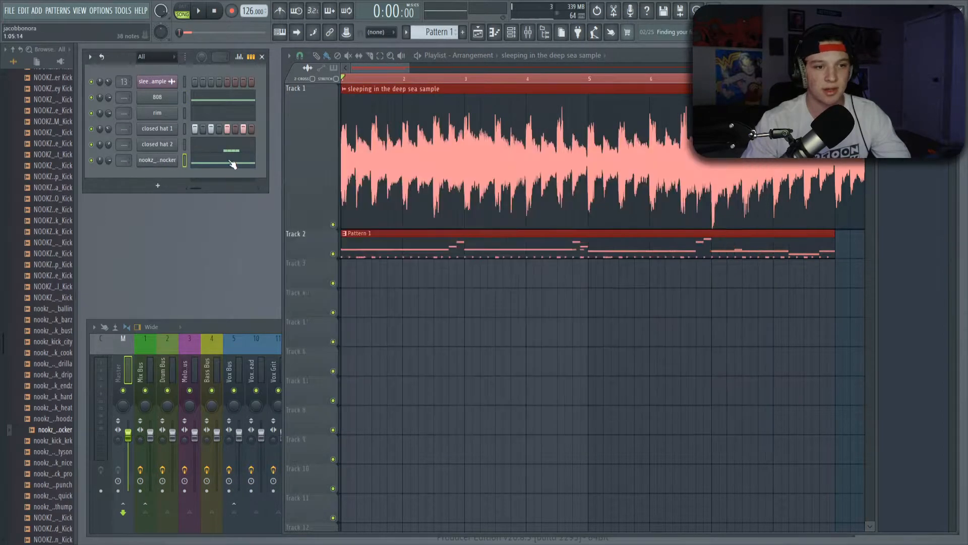
left_click(213, 160)
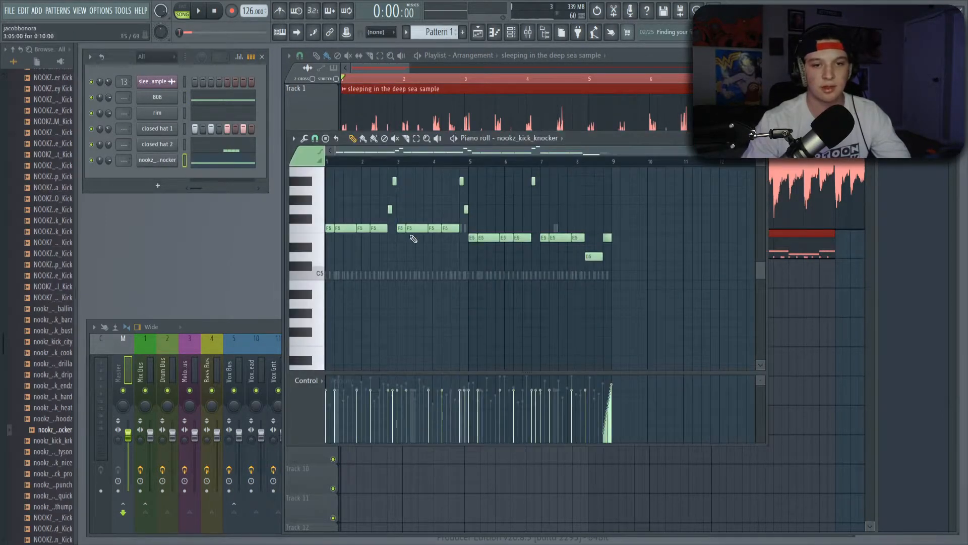
key("alt+l")
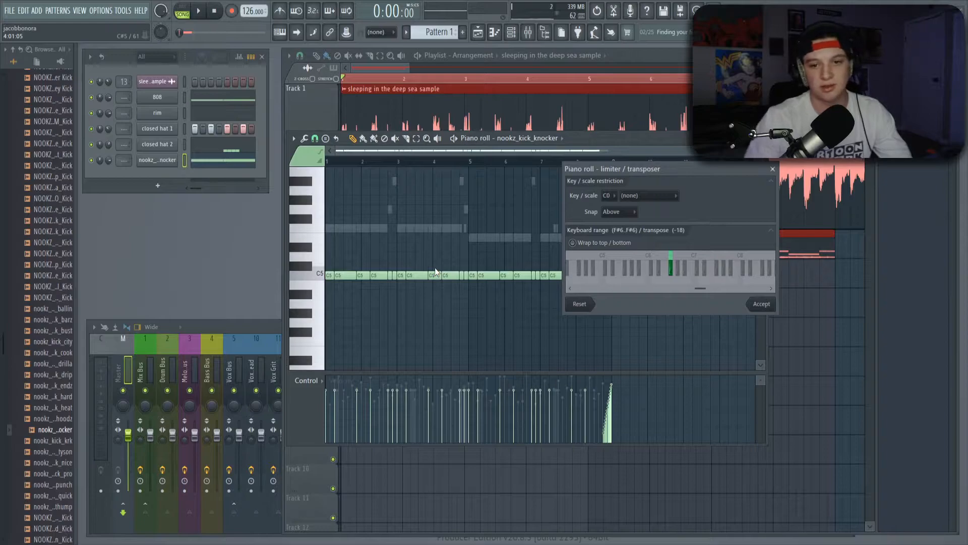
left_click(762, 303)
Play the loop, select all kick notes and transpose them down two semitones to A#4.
key("space")
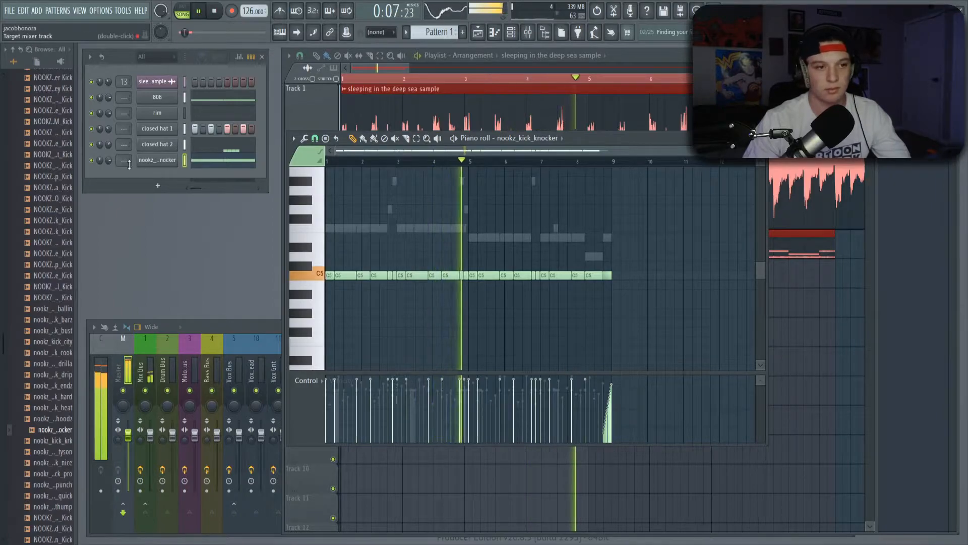
key("ctrl+a")
scroll(348, 286, "up", 3)
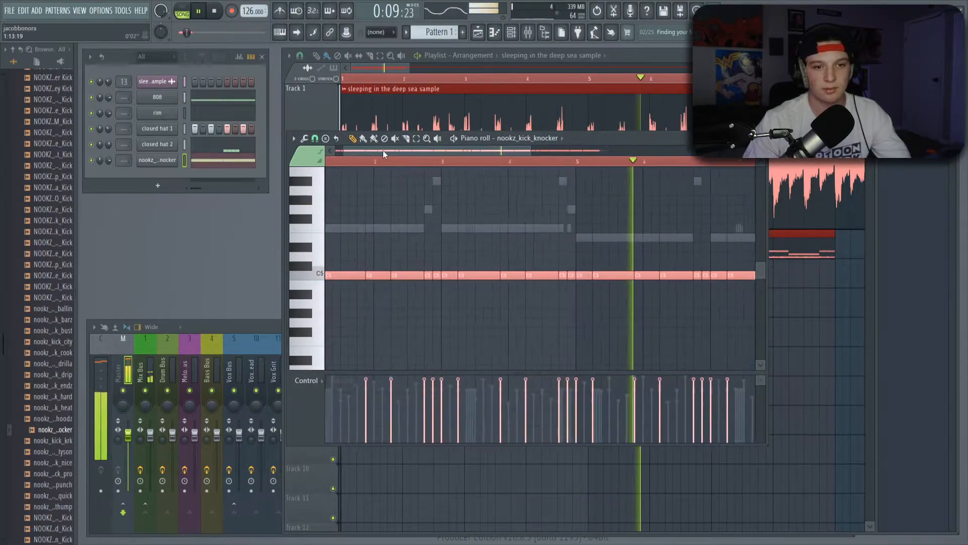
key("space")
key("Down")
key("Down")
scroll(427, 169, "up", 2)
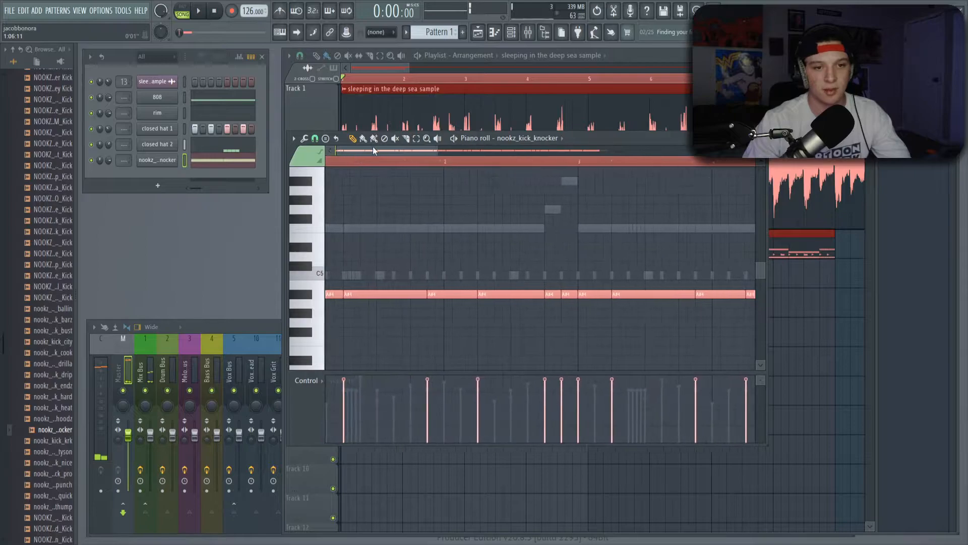
scroll(426, 169, "up", 2)
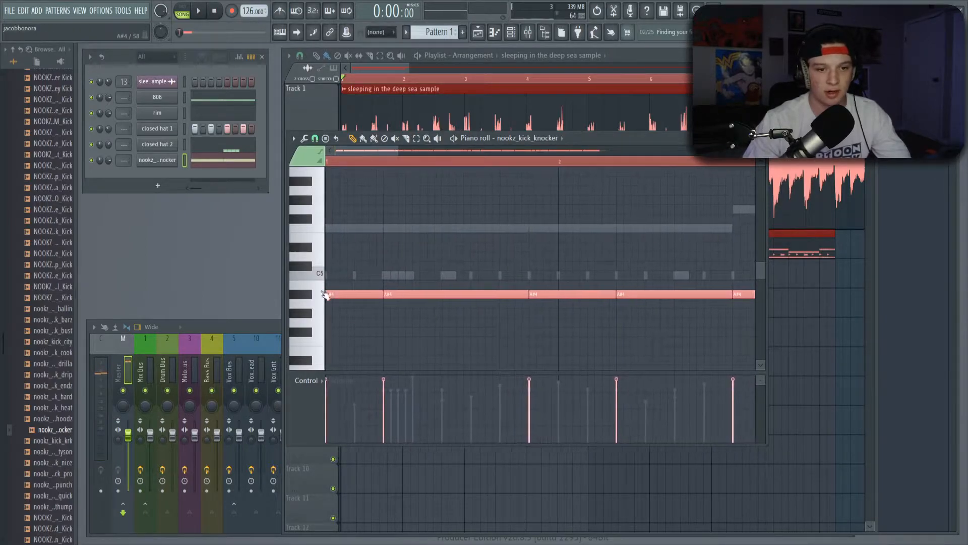
scroll(363, 157, "down", 5)
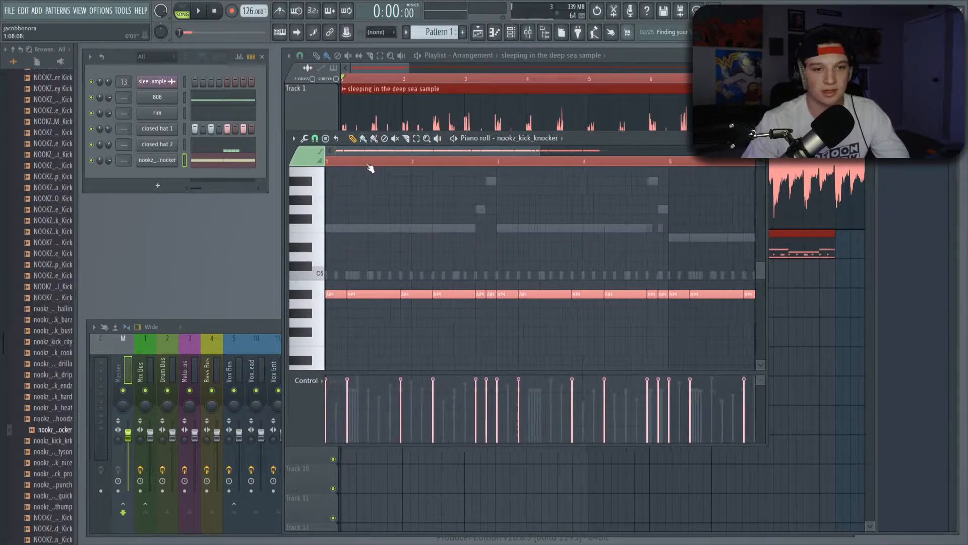
Play the loop with the retuned kick and delete the kick note under the high 808 note near the end of bar 4.
key("space")
scroll(363, 165, "up", 2)
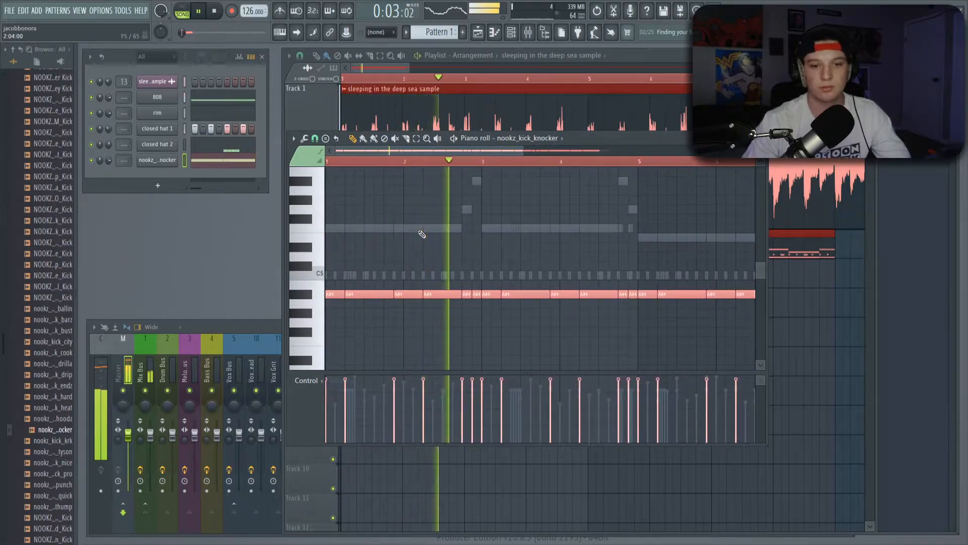
scroll(481, 160, "down", 3)
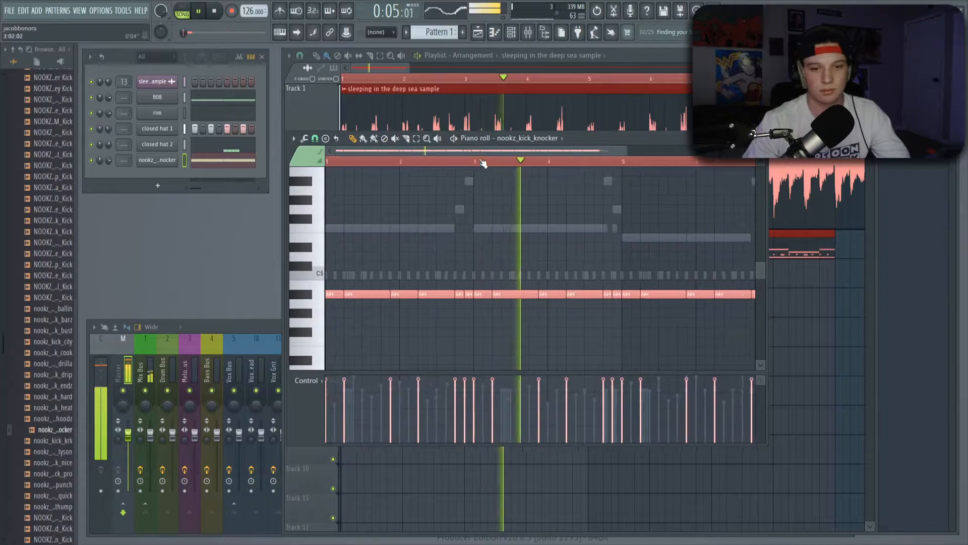
scroll(469, 154, "up", 4)
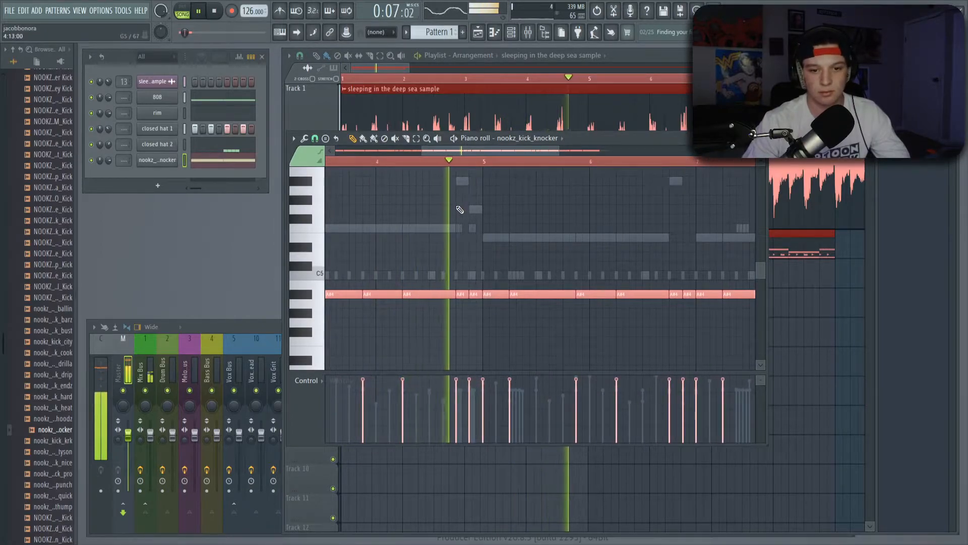
scroll(472, 161, "up", 4)
key("ctrl+d")
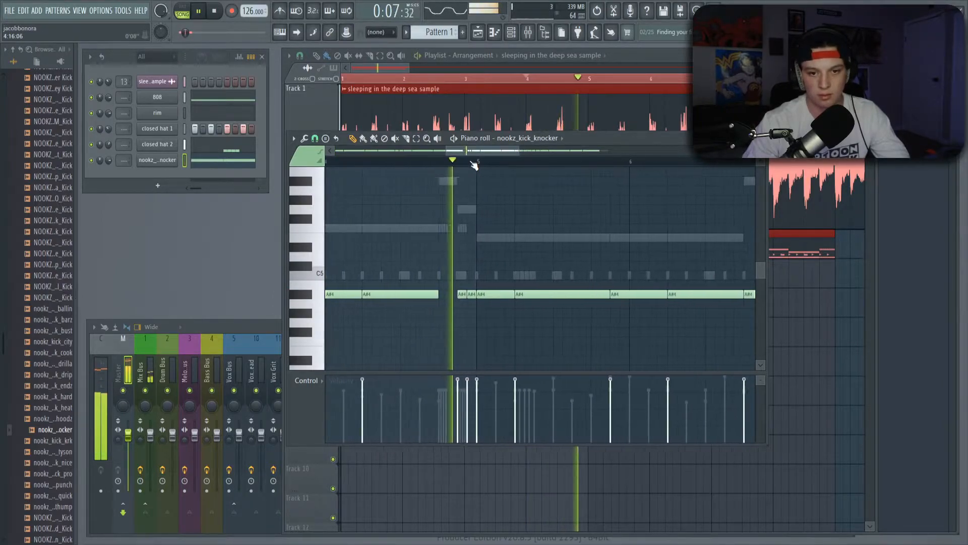
Enlarge the kick's velocity lane and lower the velocity ramp of the kick roll at the end of bar 8.
scroll(474, 165, "down", 2)
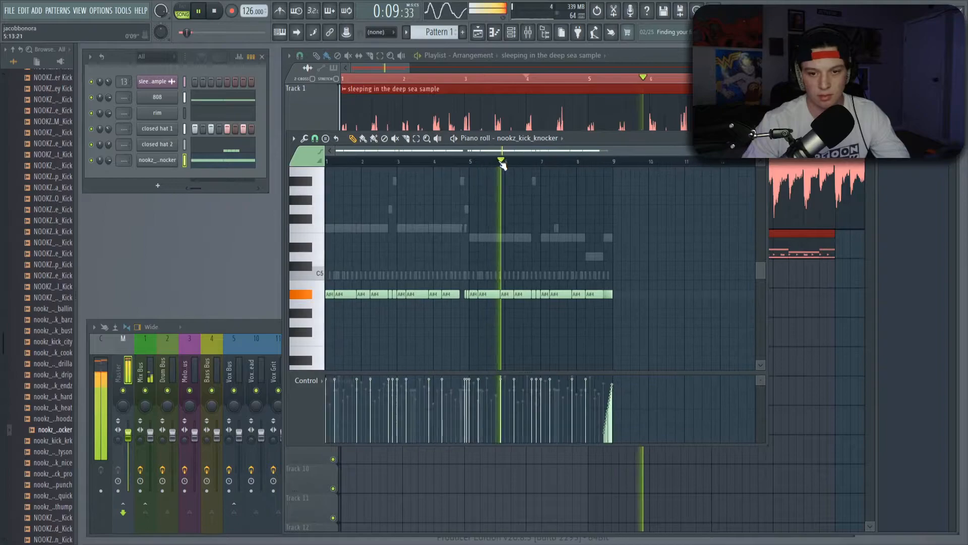
scroll(524, 166, "down", 1)
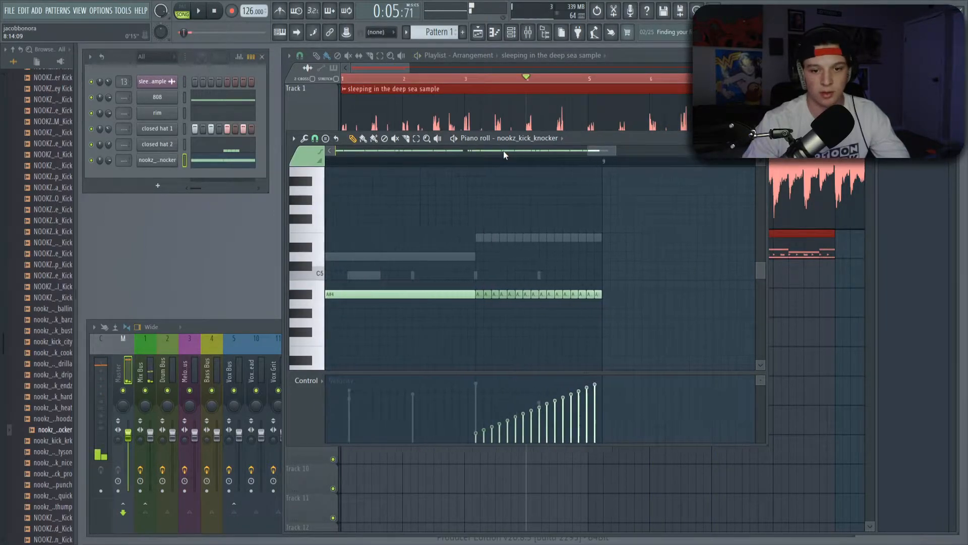
scroll(503, 150, "up", 1)
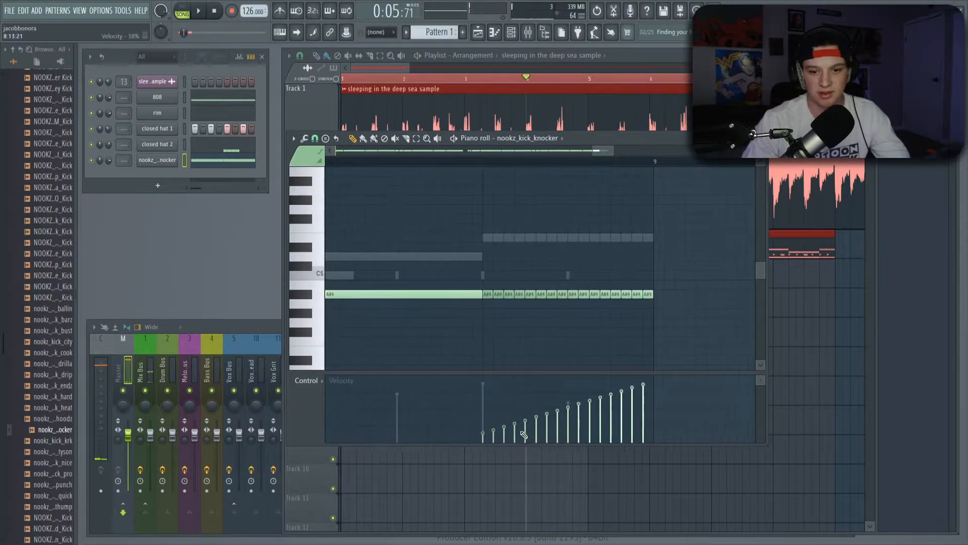
left_click_drag(377, 342, 378, 244)
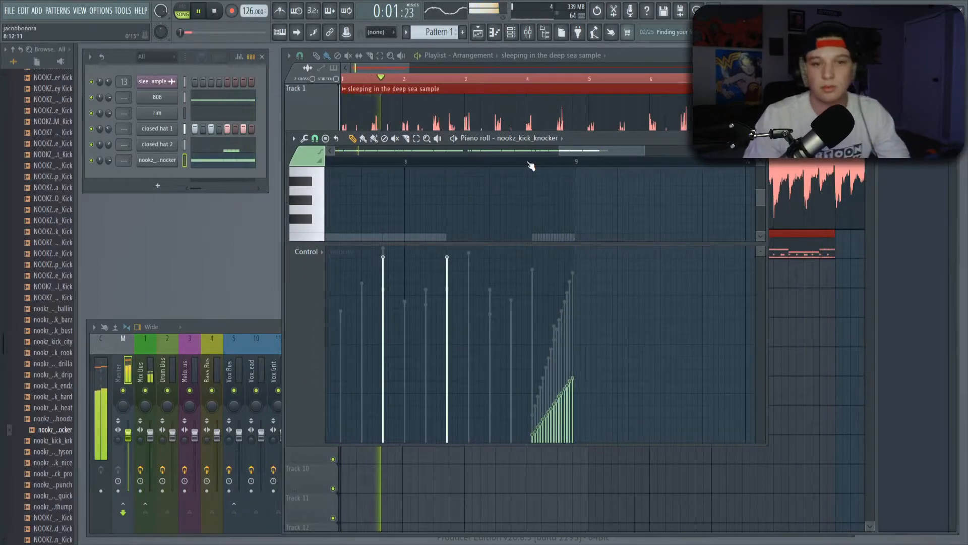
scroll(530, 163, "down", 4)
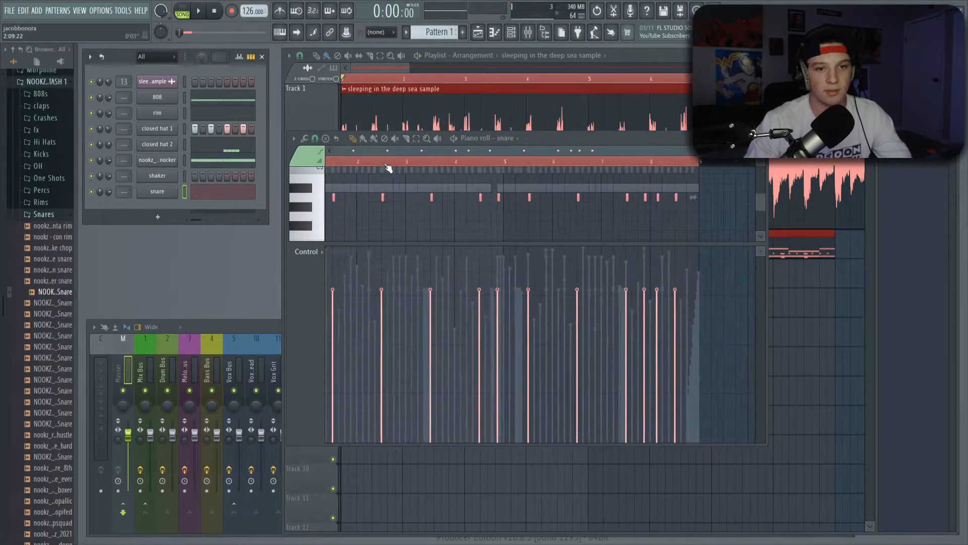
Shrink the velocity lane in the snare's piano roll and deselect the snare notes.
scroll(388, 168, "up", 3)
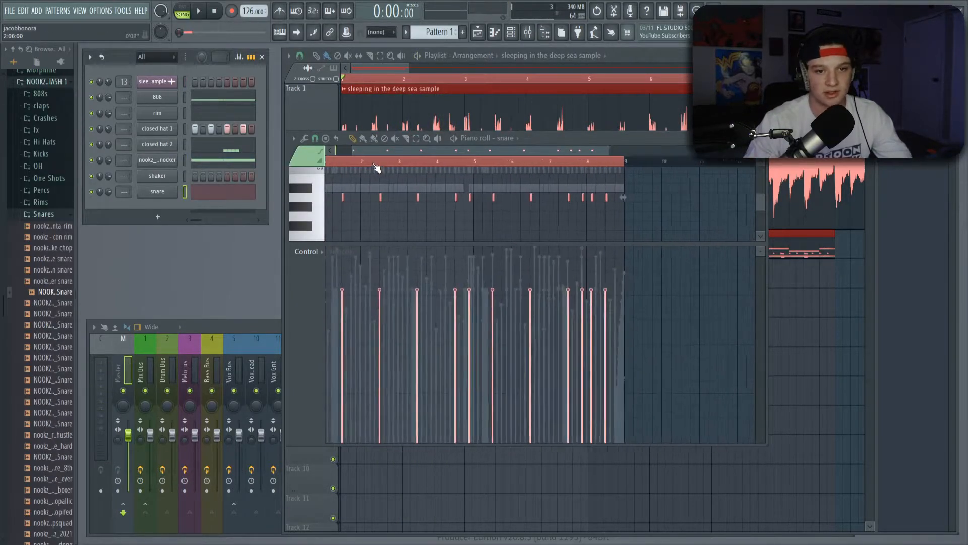
left_click_drag(383, 246, 383, 362)
scroll(361, 167, "down", 2)
scroll(386, 152, "up", 4)
key("ctrl+d")
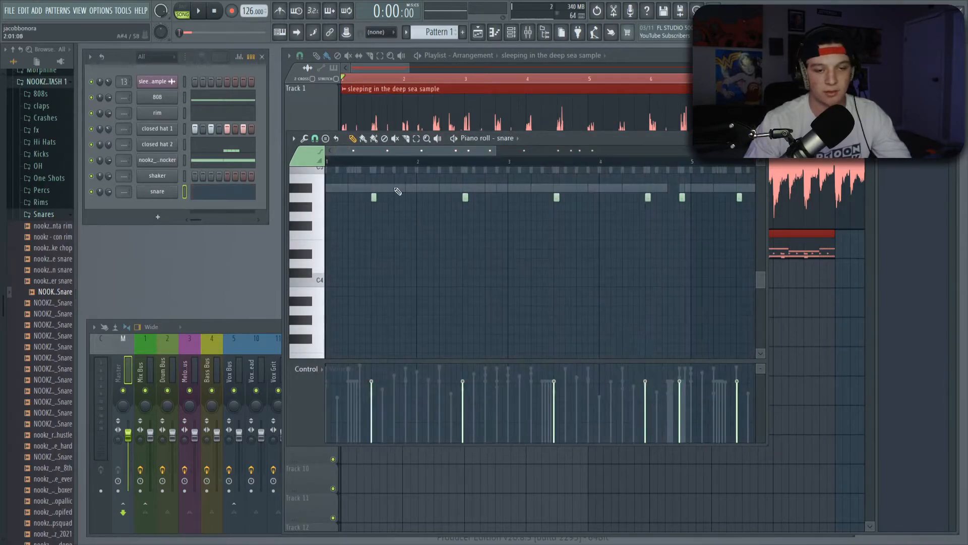
Examine the A4 snare notes' timing against the grid and hi-hats in bars 1 and 2, and play the loop.
scroll(429, 188, "up", 4)
scroll(454, 251, "up", 2)
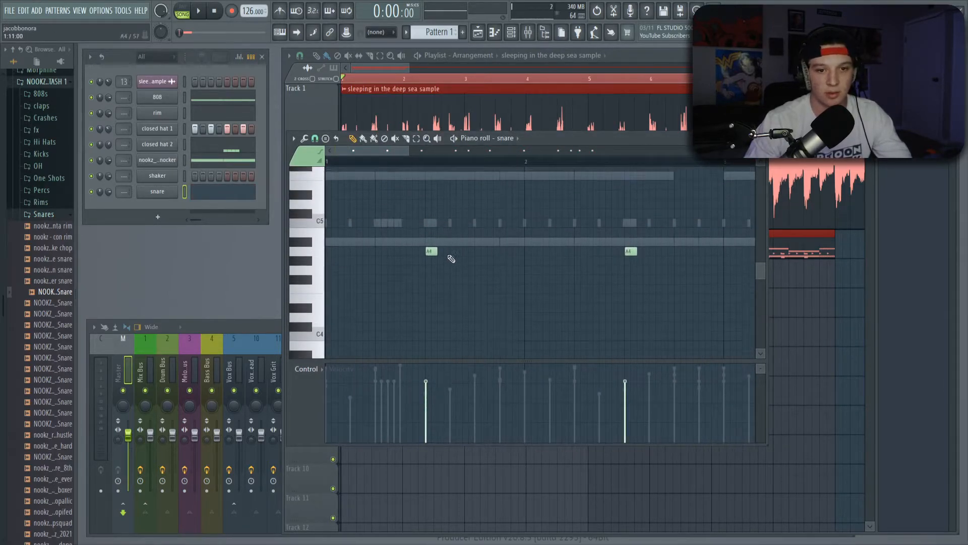
scroll(428, 162, "up", 3)
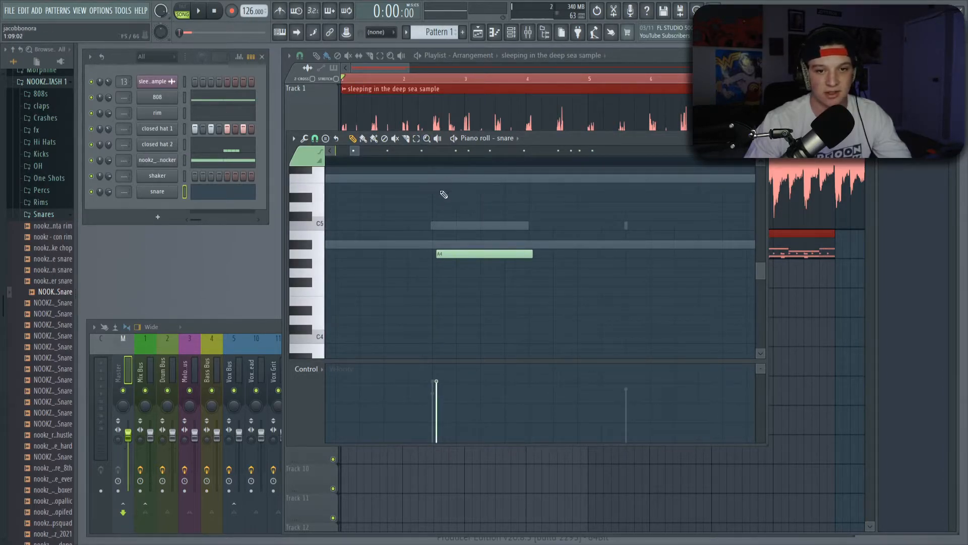
scroll(450, 162, "down", 5)
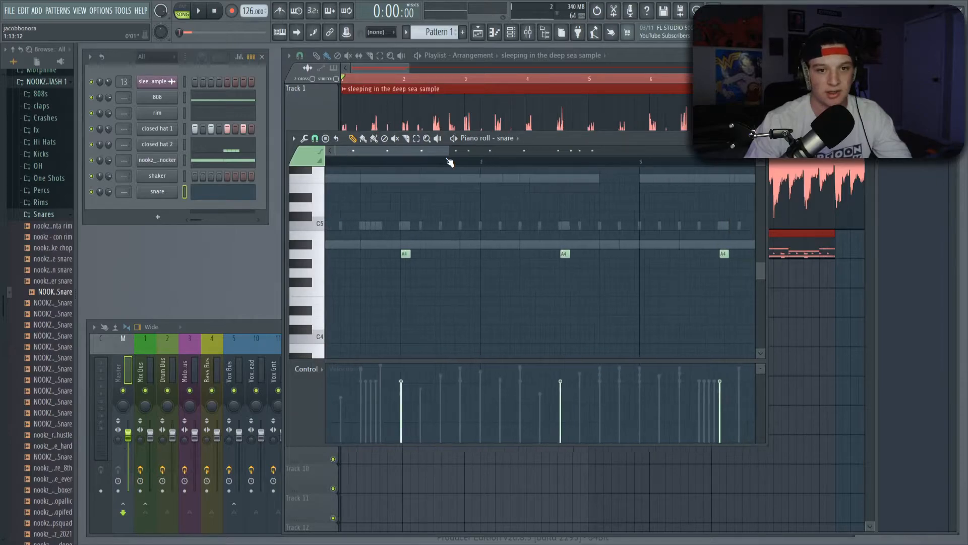
scroll(385, 157, "up", 1)
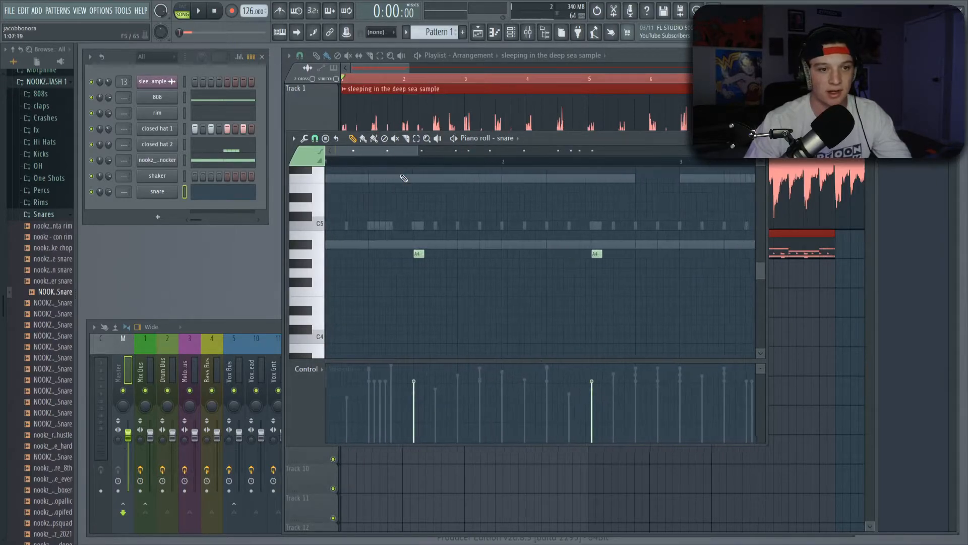
key("space")
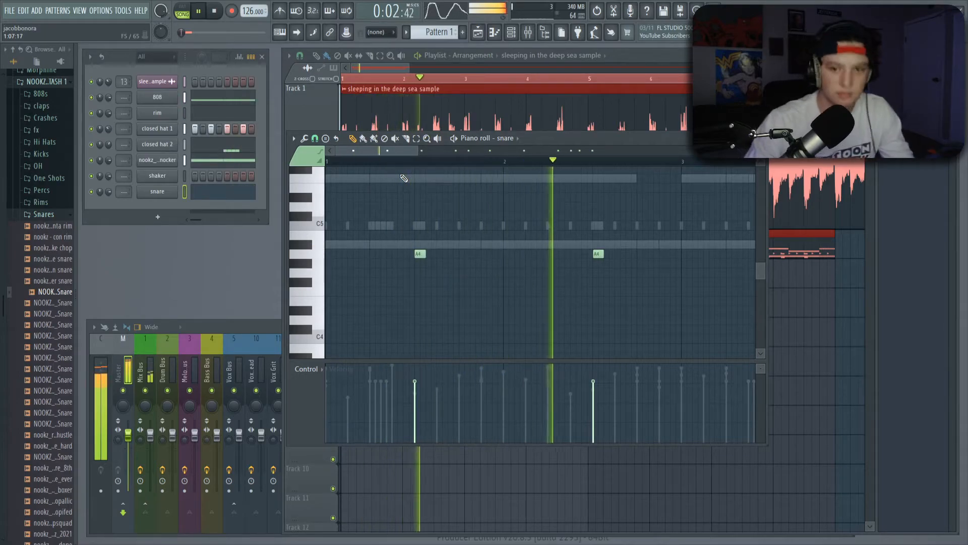
key("space")
Review the placement of the shaker notes on C5 across the pattern.
scroll(398, 166, "down", 1)
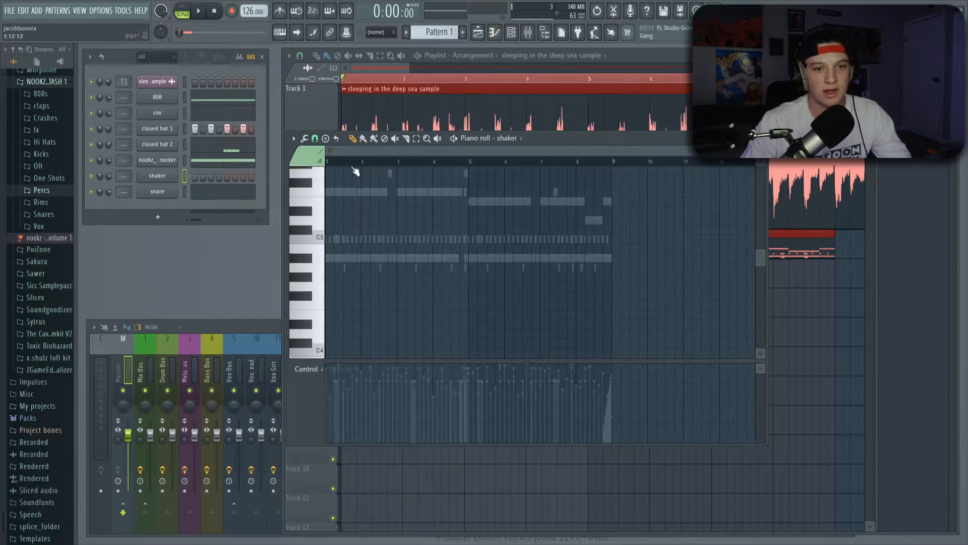
scroll(364, 155, "down", 3)
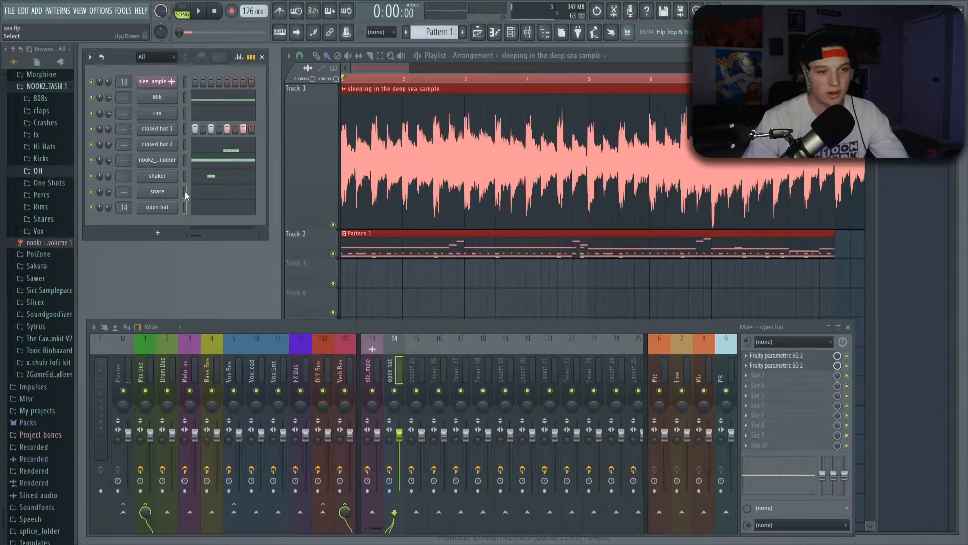
left_click(233, 175)
left_click_drag(381, 163, 282, 166)
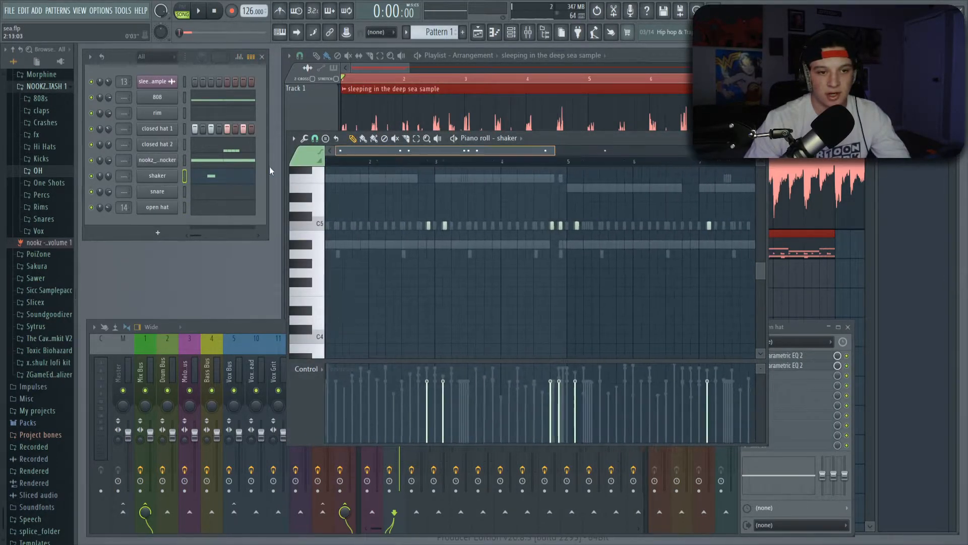
Duplicate the two-bar open hat pattern on C5 three times to fill all eight bars, and clear the selection.
left_click(222, 209)
scroll(375, 165, "down", 4)
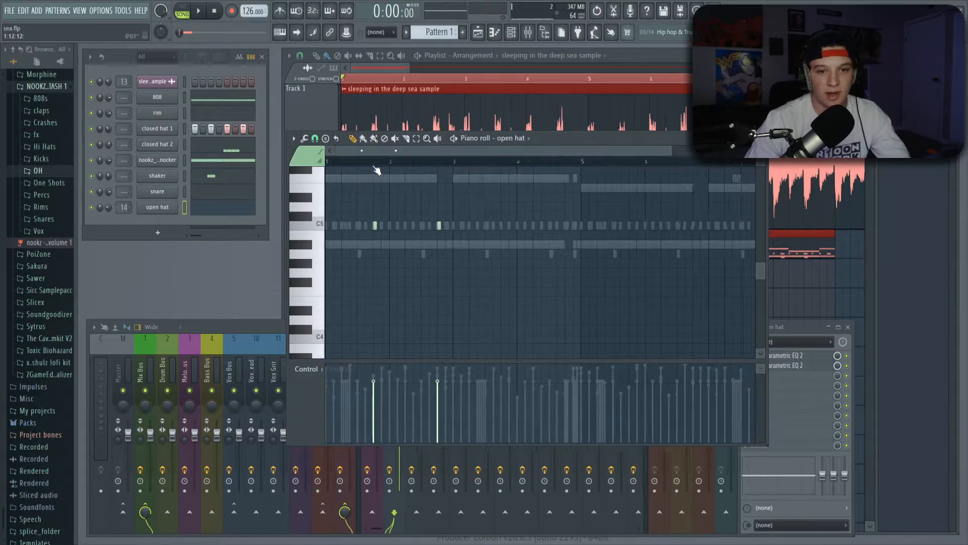
left_click_drag(397, 163, 328, 178)
key("ctrl+b")
key("ctrl+b")
key("ctrl+b")
key("ctrl+d")
scroll(397, 153, "up", 4)
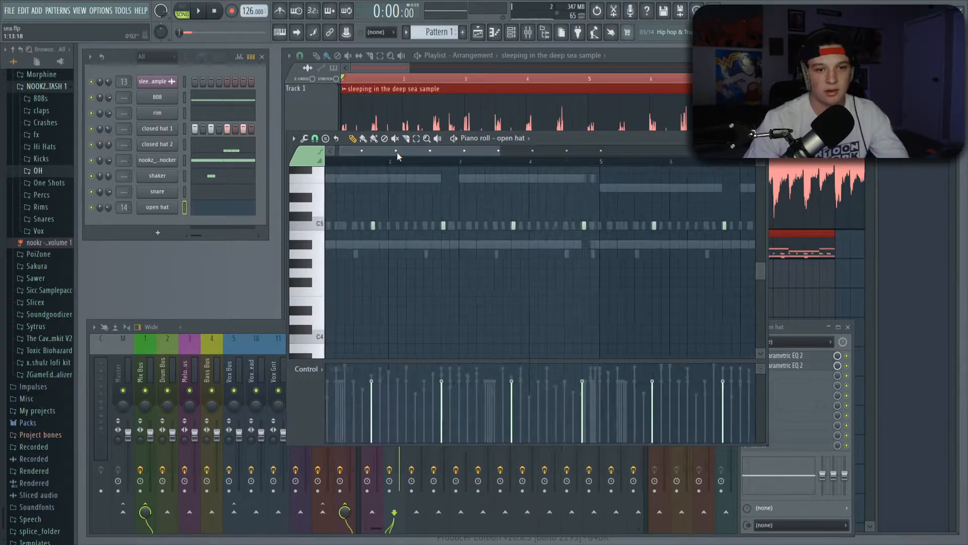
scroll(397, 152, "up", 3)
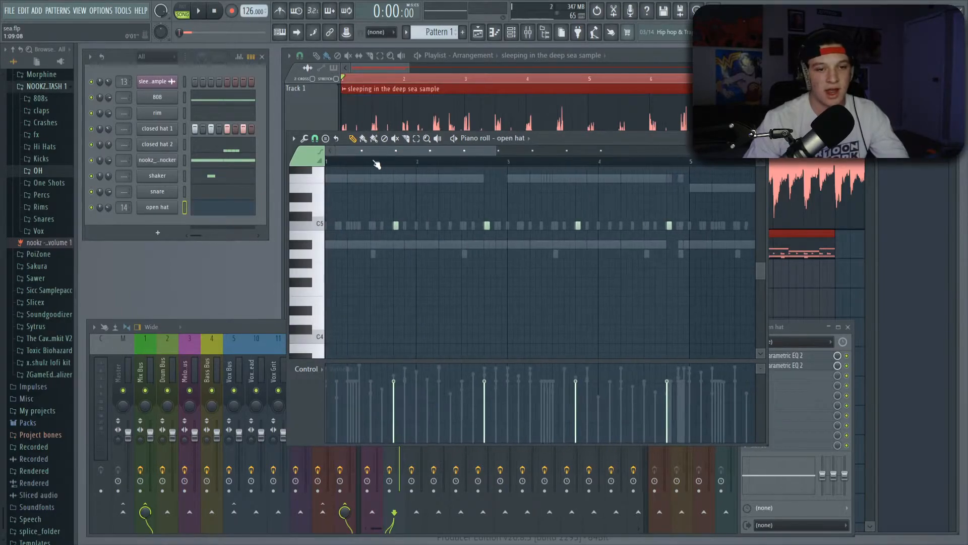
Play the loop with the open hat's mixer track selected and add an extra C5 open hat note near the end of bar 8.
key("space")
scroll(394, 165, "down", 3)
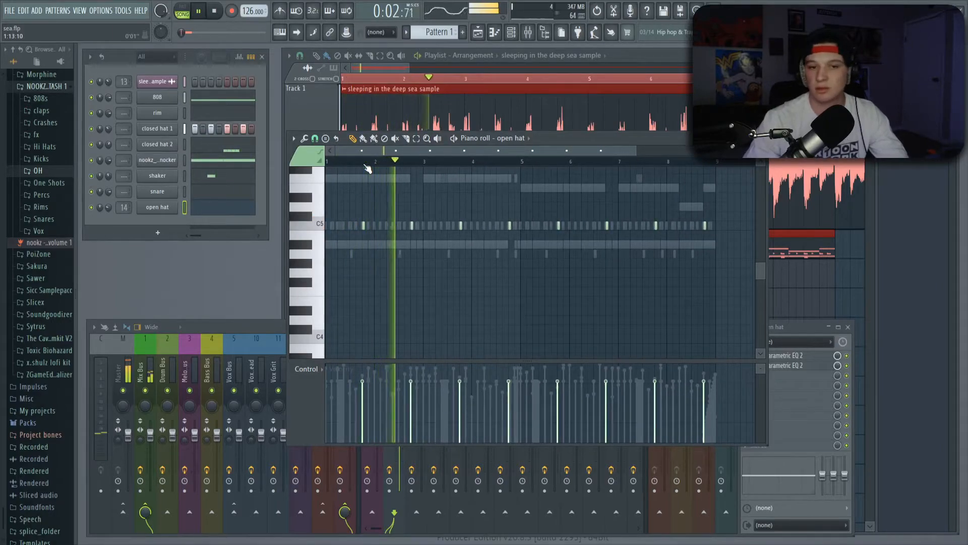
left_click(262, 371)
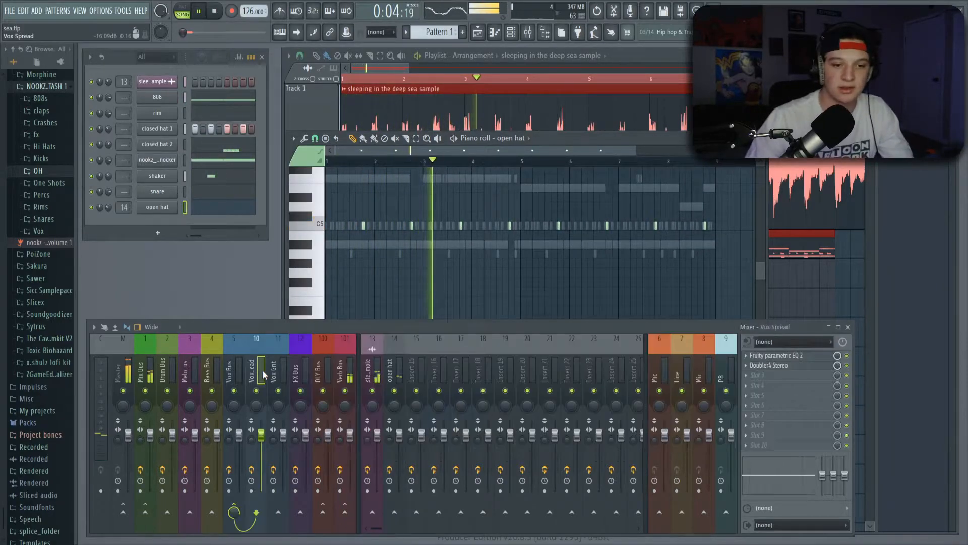
left_click(396, 371)
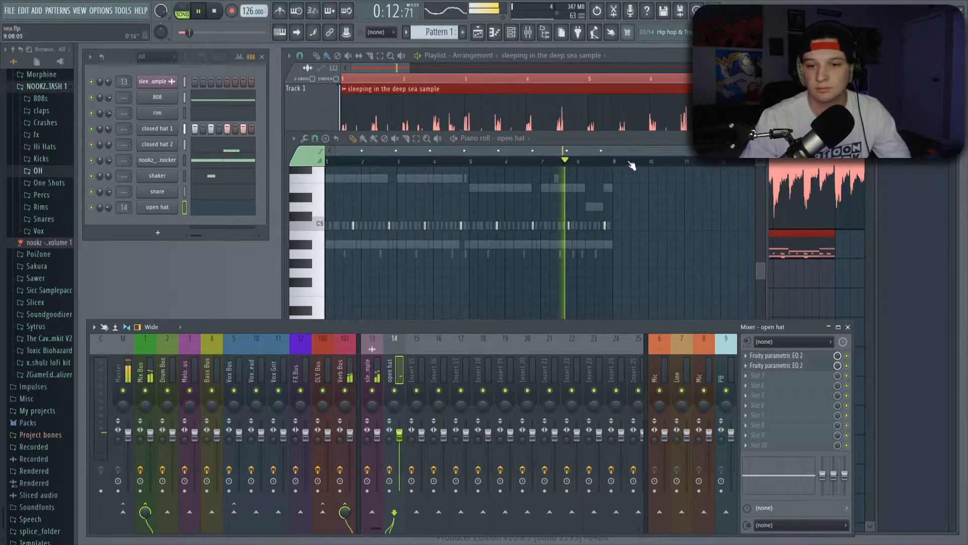
left_click(572, 227)
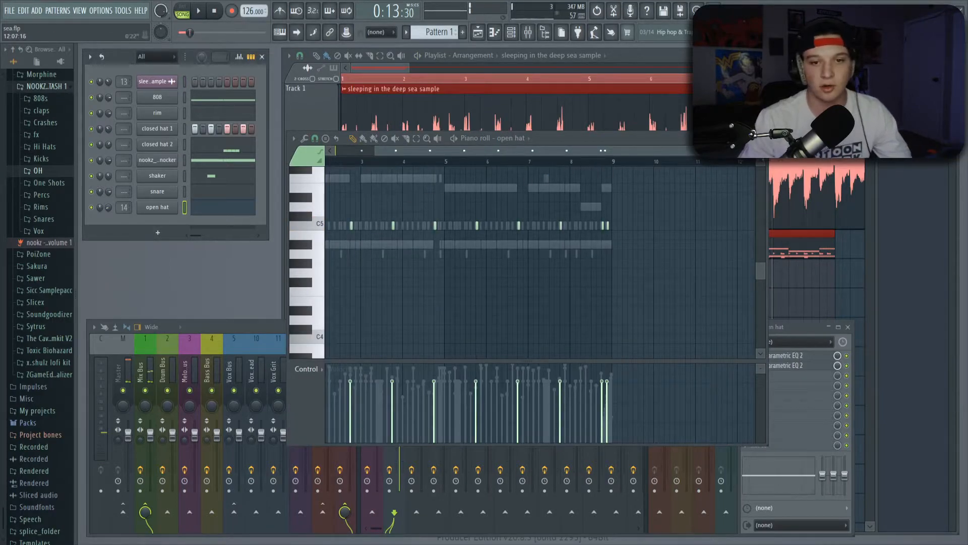
key("F6")
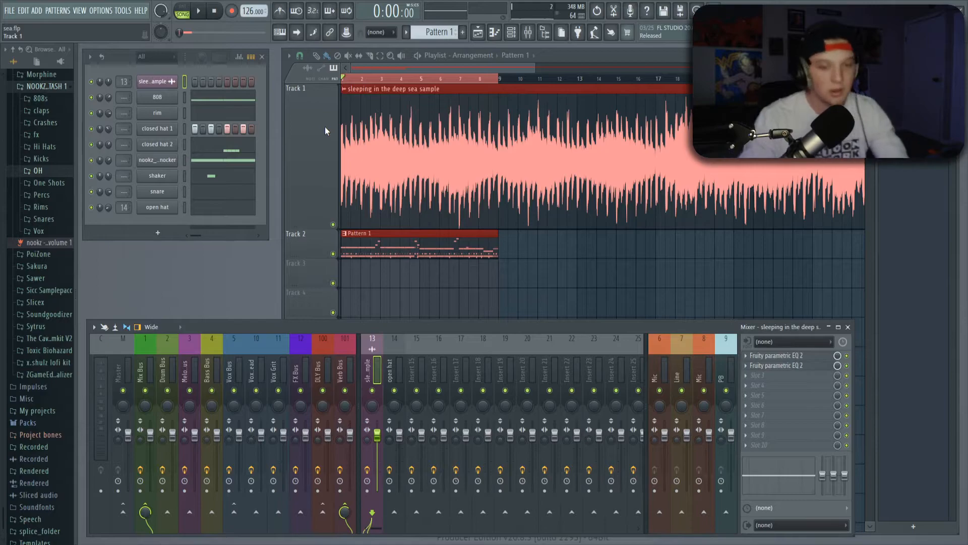
Examine the curves of the two Fruity parametric EQ 2 effects on the sample's mixer track.
scroll(379, 80, "up", 4)
left_click_drag(379, 81, 332, 85)
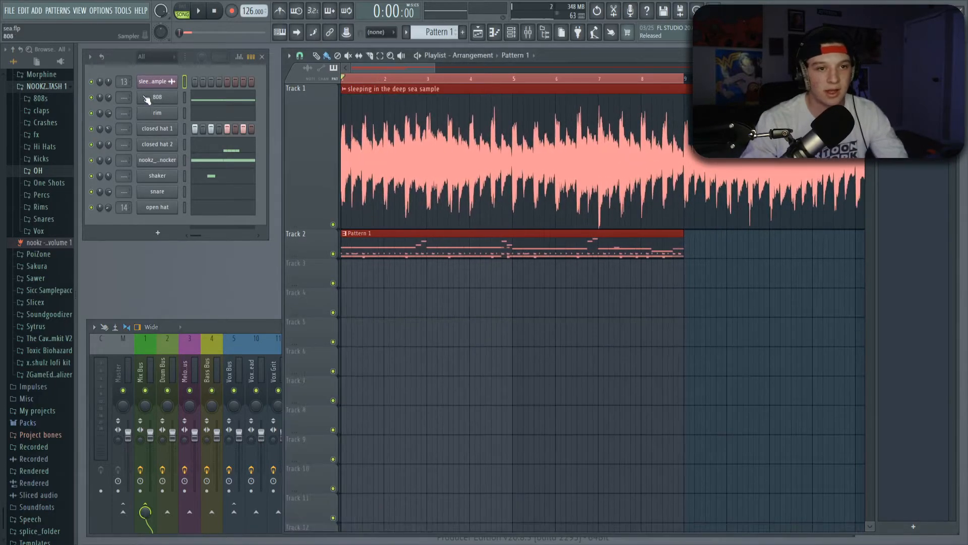
left_click(152, 98)
left_click(146, 99)
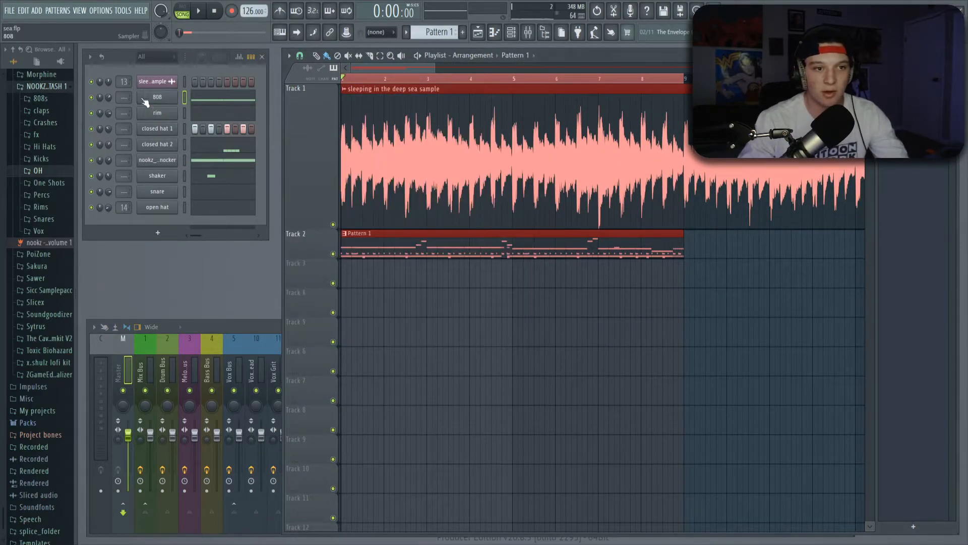
double_click(461, 131)
key("Escape")
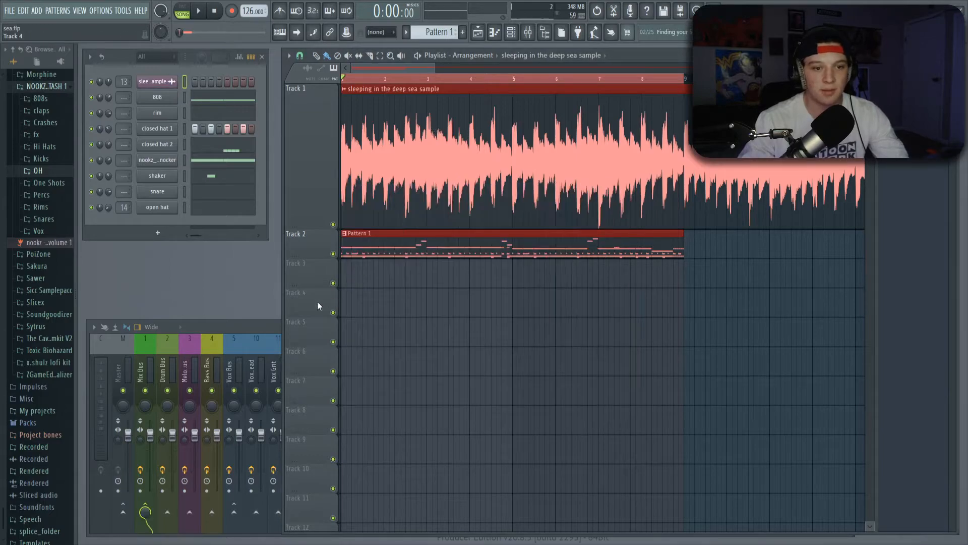
left_click(233, 374)
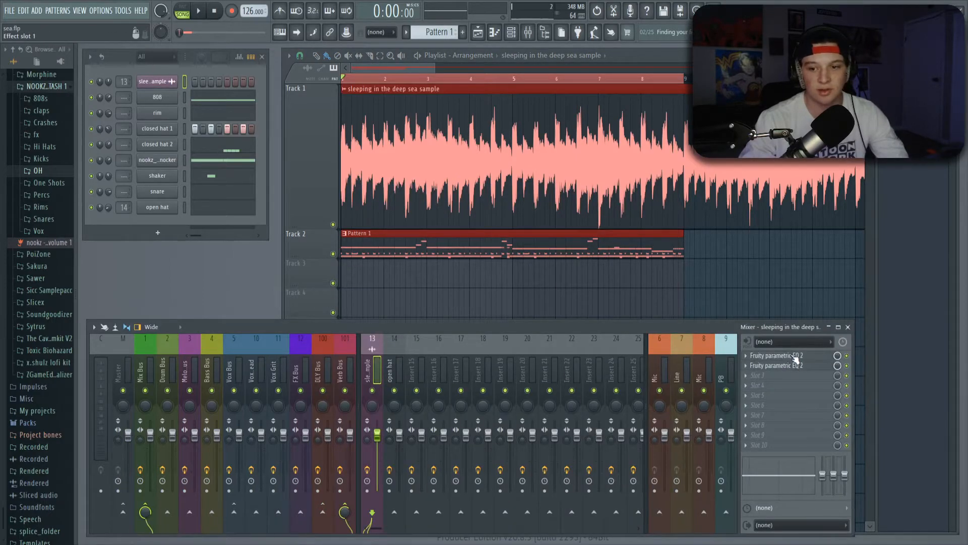
left_click(796, 356)
left_click_drag(274, 123, 333, 130)
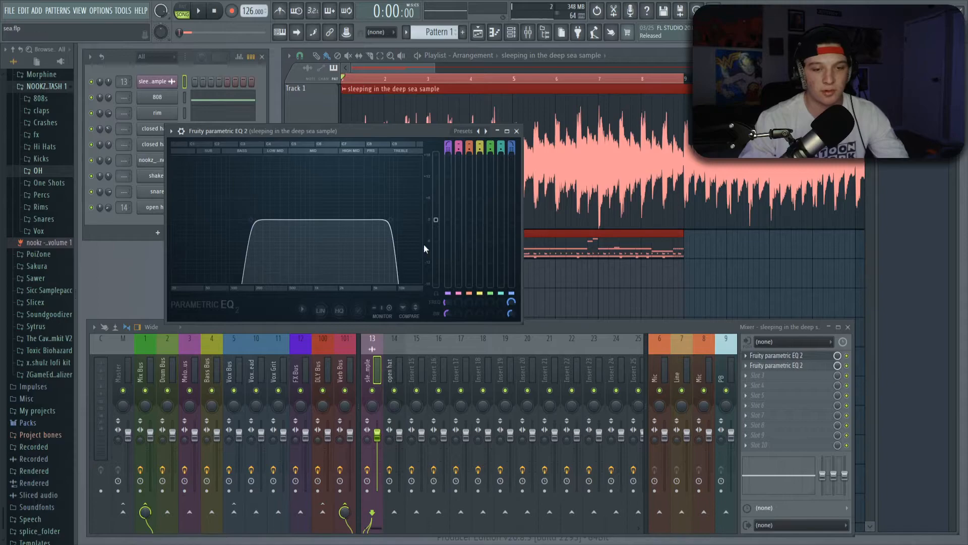
key("Escape")
left_click(797, 366)
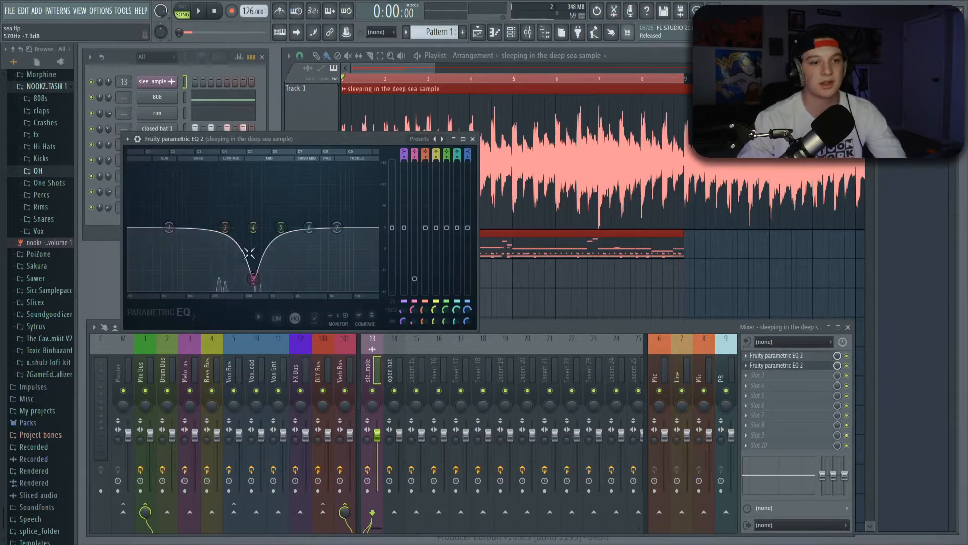
left_click_drag(292, 144, 476, 173)
Play the song from the start with Track 1 soloed and check the sample's second Fruity parametric EQ 2.
scroll(395, 80, "up", 2)
left_click(382, 88)
key("space")
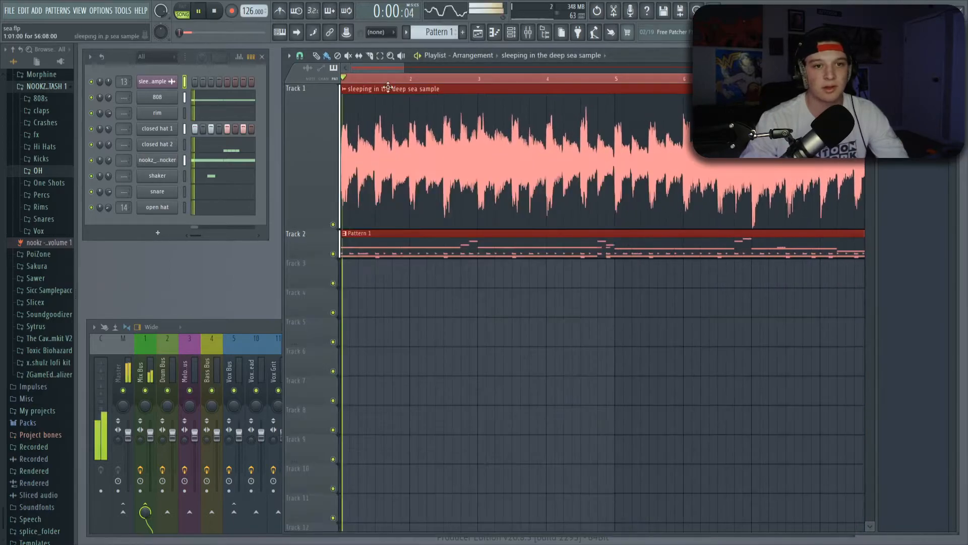
right_click(332, 224)
left_click(243, 361)
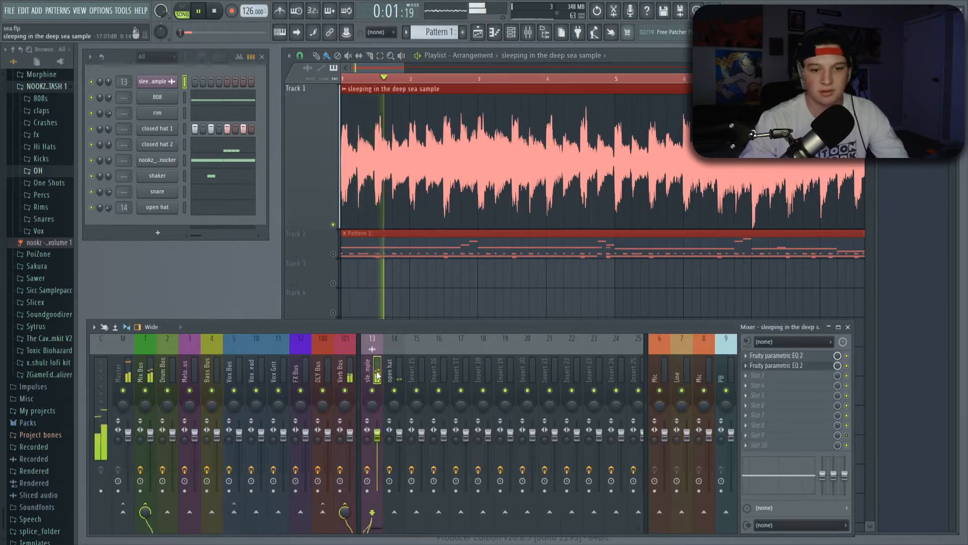
left_click(801, 367)
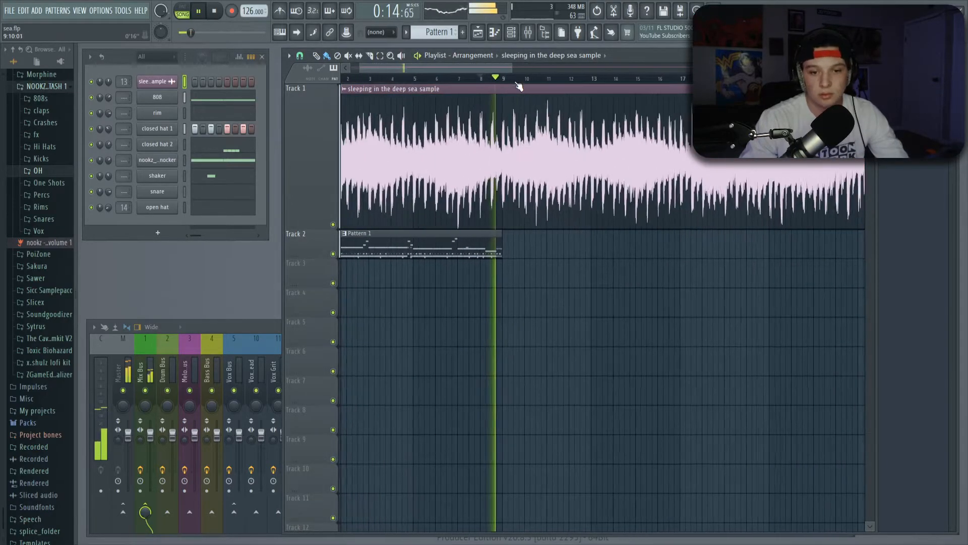
Play the arrangement past bar 8, compare the sample's length with Pattern 1, and stop playback.
double_click(511, 100)
left_click_drag(507, 192, 465, 225)
left_click_drag(454, 69, 430, 71)
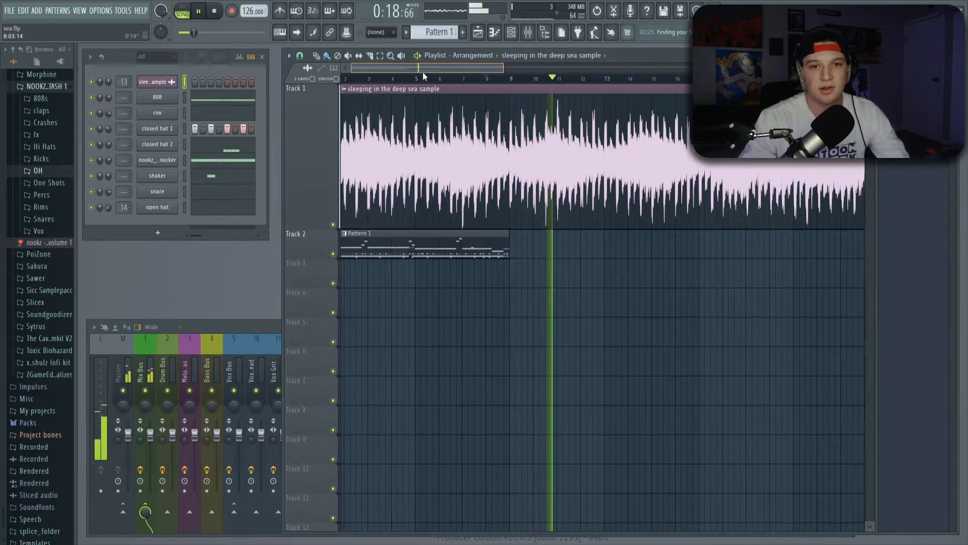
scroll(411, 80, "down", 5)
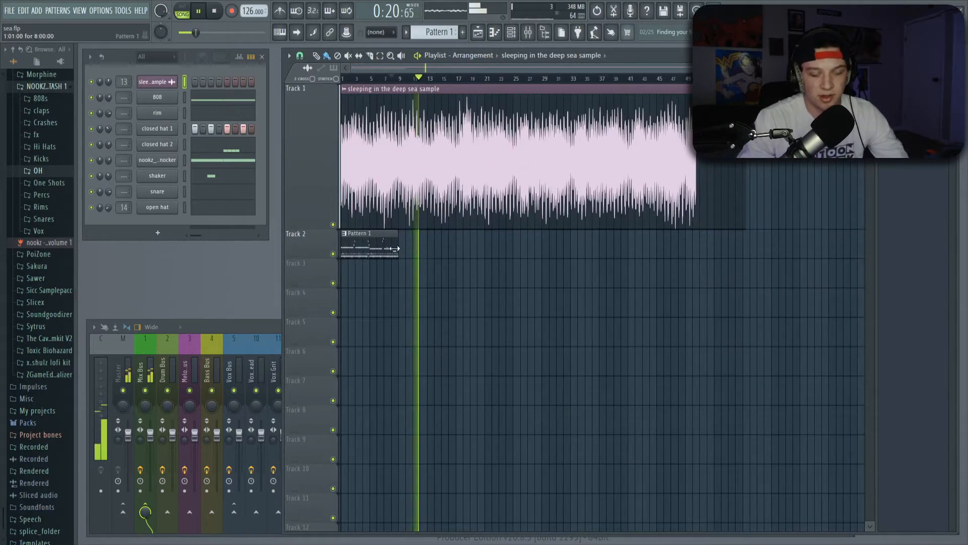
scroll(379, 80, "up", 3)
key("space")
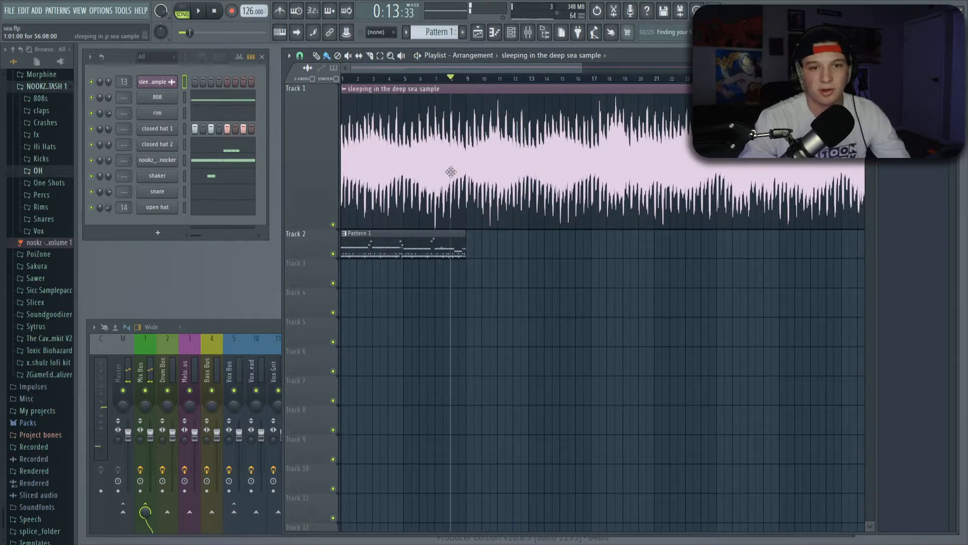
Move the sample clip on Track 1 to start at bar 9 and duplicate Pattern 1 beside the original on Track 2.
left_click_drag(450, 172, 515, 146)
scroll(464, 78, "down", 4)
scroll(450, 70, "up", 3)
left_click_drag(449, 69, 424, 71)
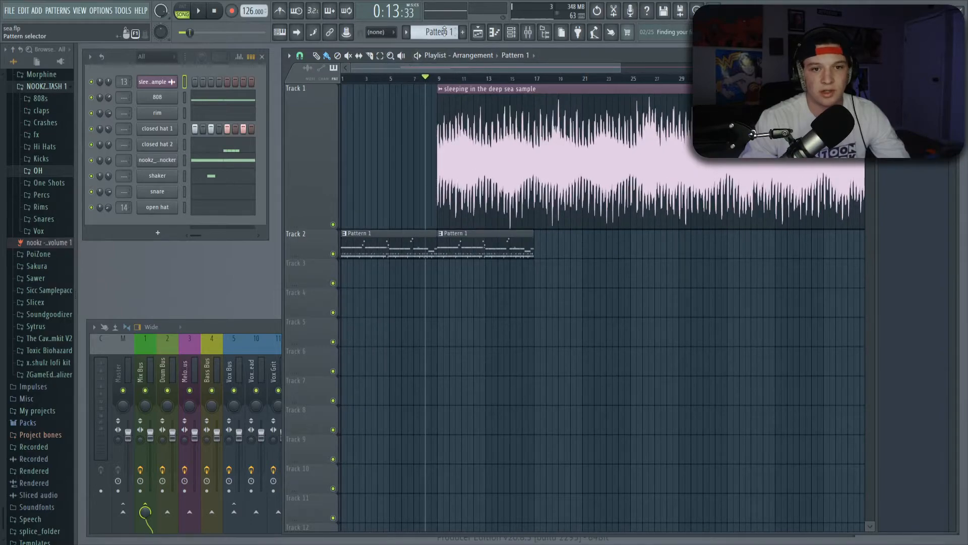
Split Pattern 1 by channel, leaving one eight-bar clip per instrument on Tracks 2 to 9.
left_click(443, 31)
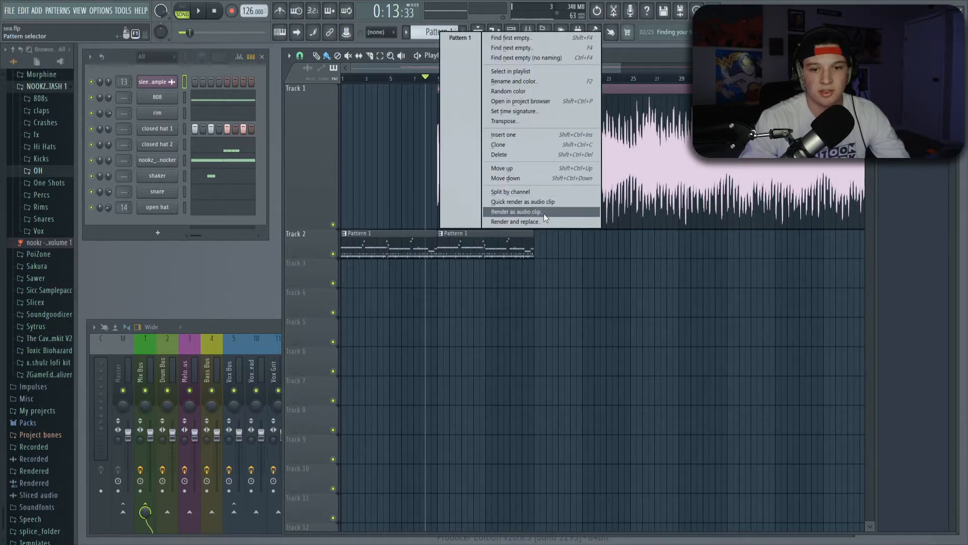
left_click(521, 190)
left_click_drag(382, 256, 407, 476)
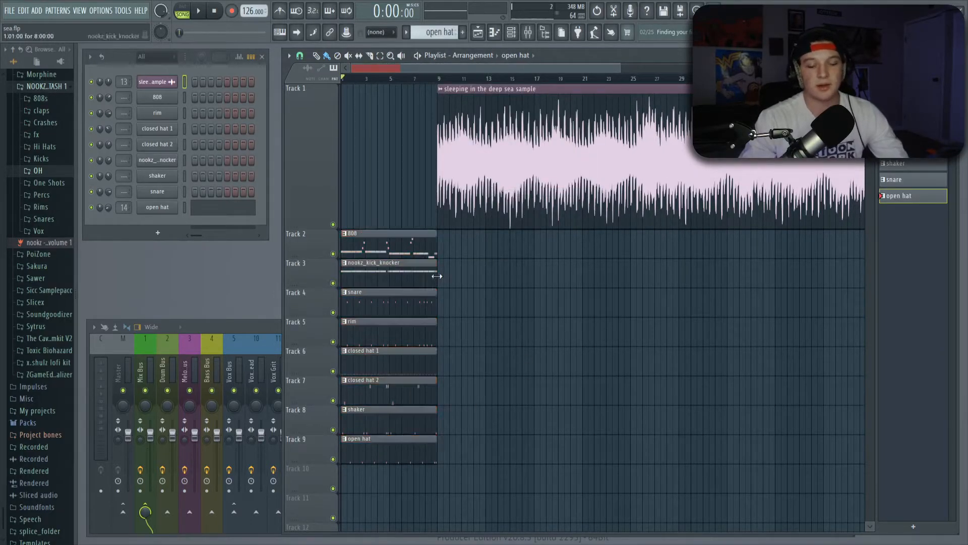
Select all the 808 and drum clips on Tracks 2 to 9 and move them to bar 9.
scroll(368, 78, "up", 4)
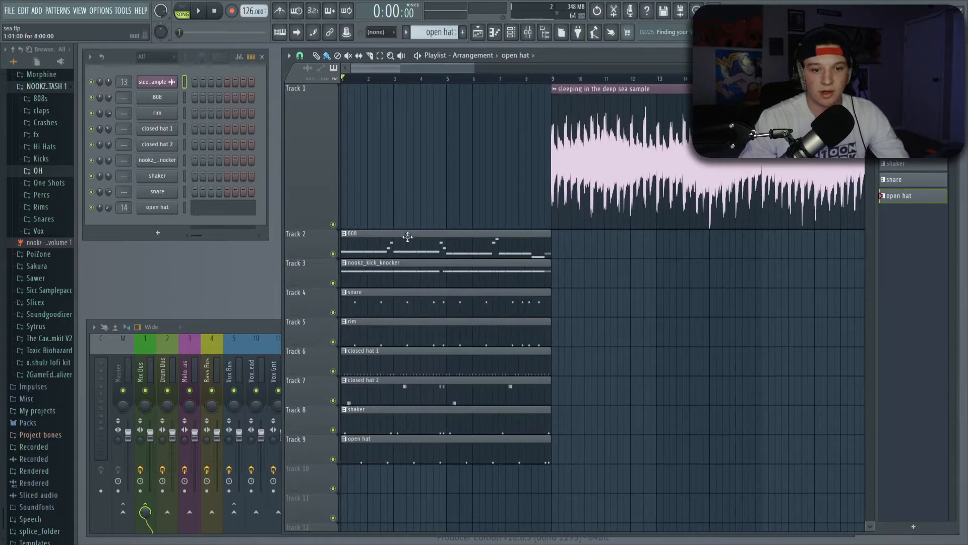
left_click_drag(407, 234, 432, 476)
left_click_drag(383, 264, 593, 264)
left_click(565, 233)
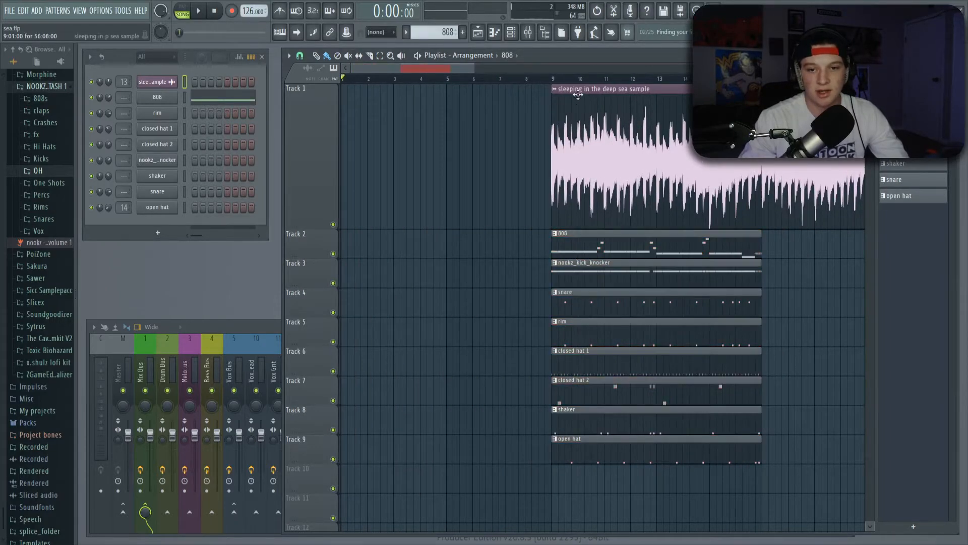
Place a unique eight-bar copy of the sample at bar 1 and add volume automation that fades it in up to bar 9.
scroll(579, 80, "down", 4)
scroll(579, 79, "down", 2)
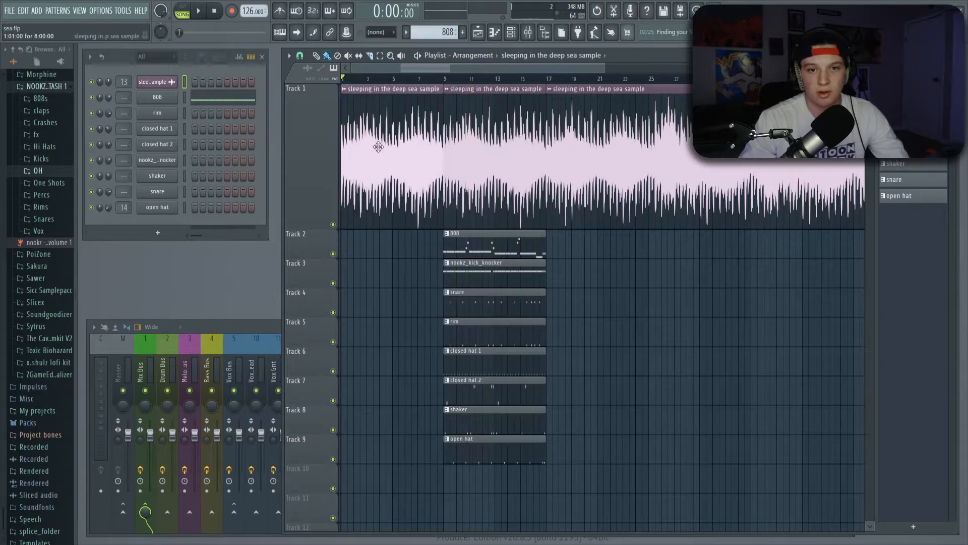
scroll(365, 101, "up", 2)
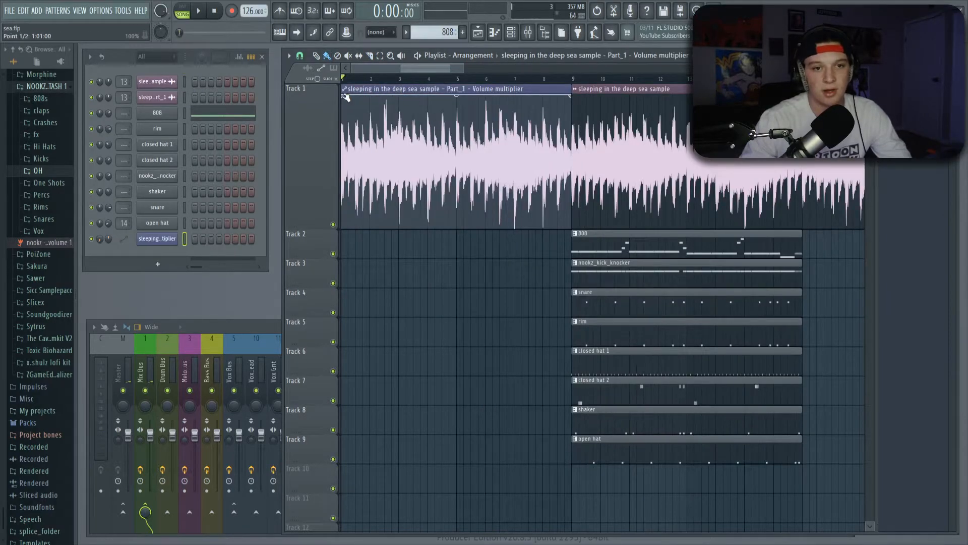
left_click_drag(346, 96, 330, 151)
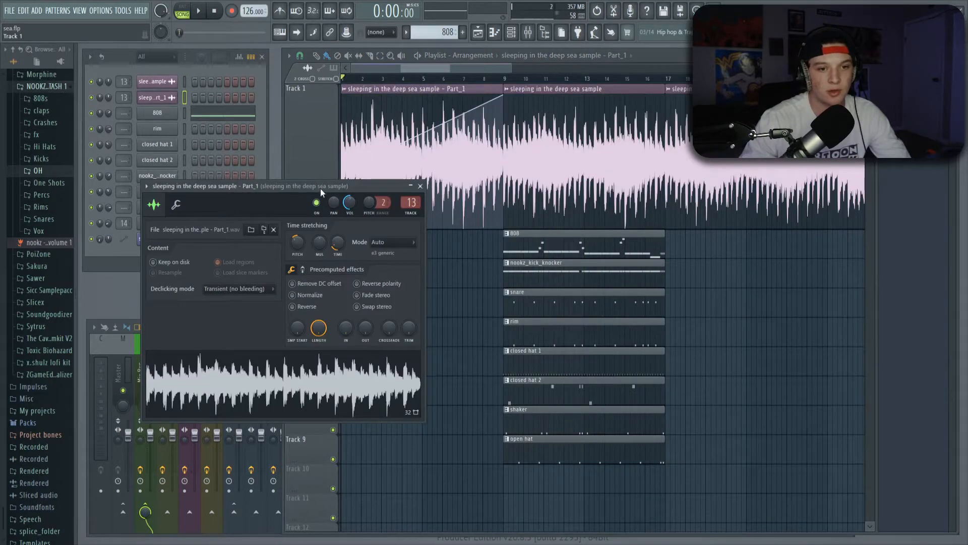
left_click_drag(319, 189, 409, 190)
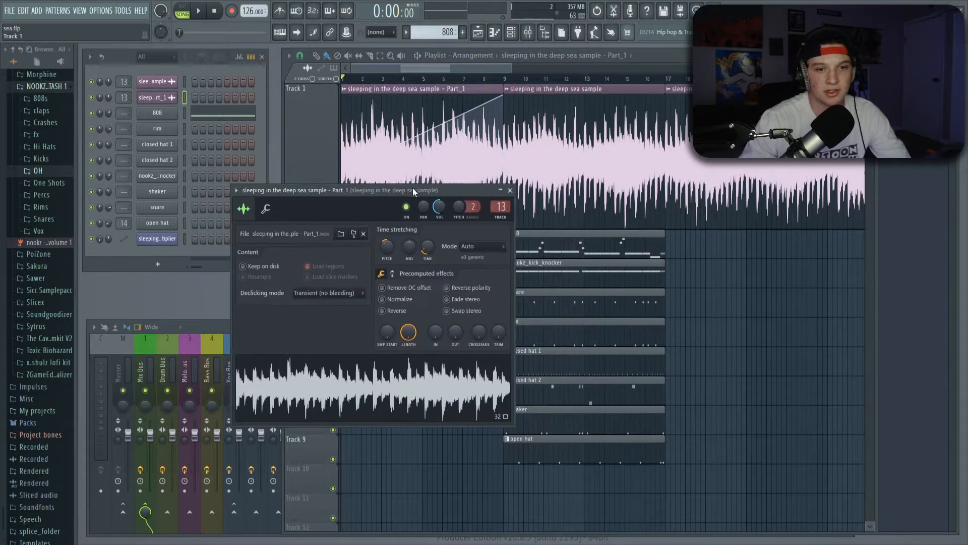
left_click(510, 191)
right_click(307, 87)
mouse_move(350, 242)
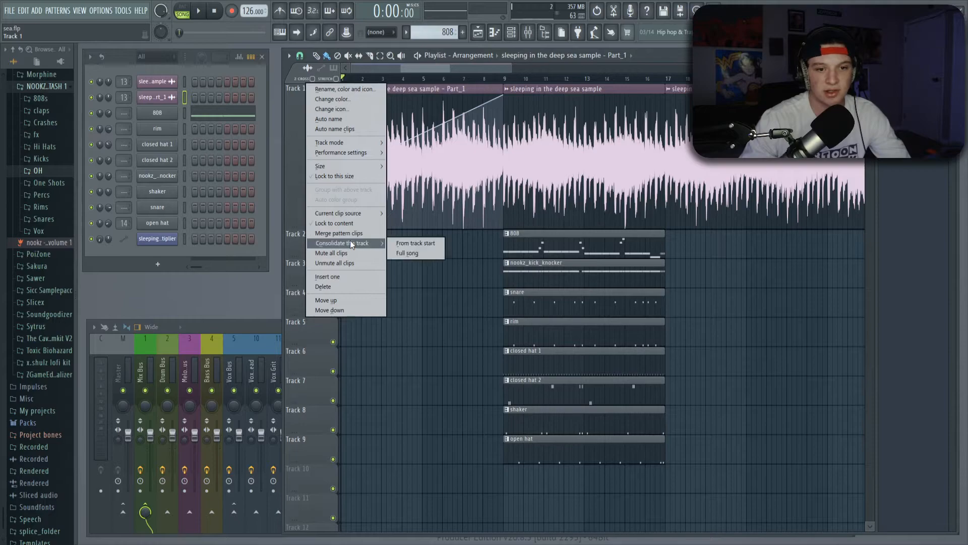
left_click(440, 243)
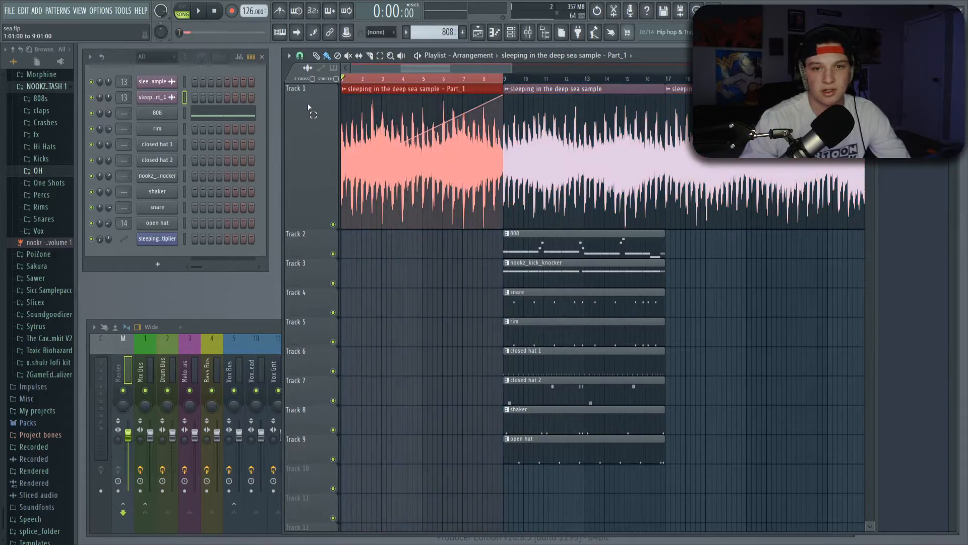
Consolidate the first eight bars of Track 1 into one audio clip, using the From track start option.
right_click(321, 87)
mouse_move(371, 244)
left_click(440, 244)
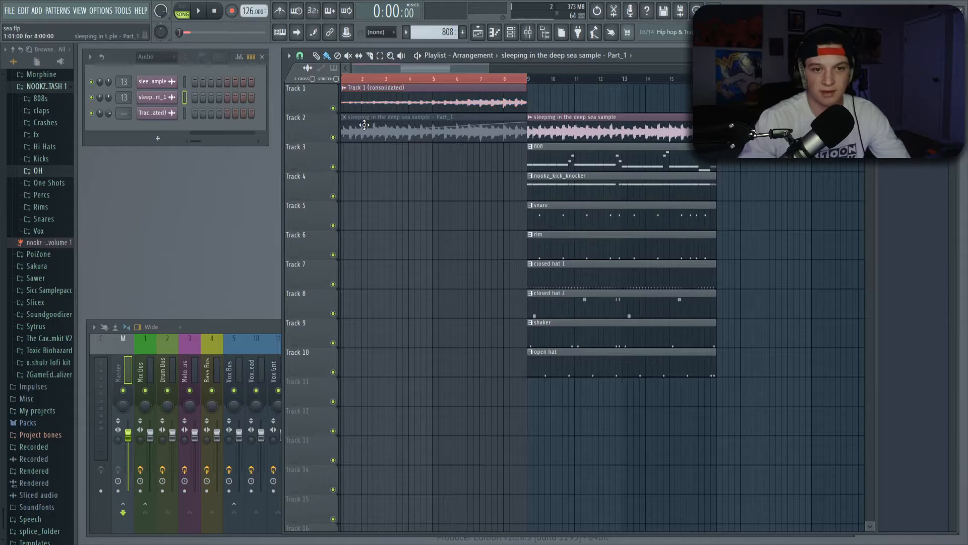
Delete the sample's Part_1 channel and its volume automation from the project.
right_click(171, 100)
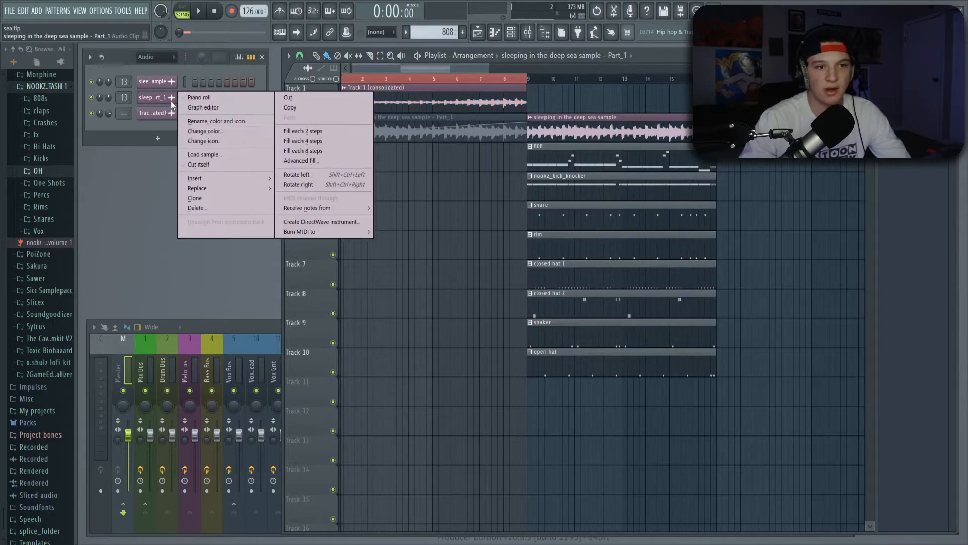
left_click(213, 207)
left_click(907, 179)
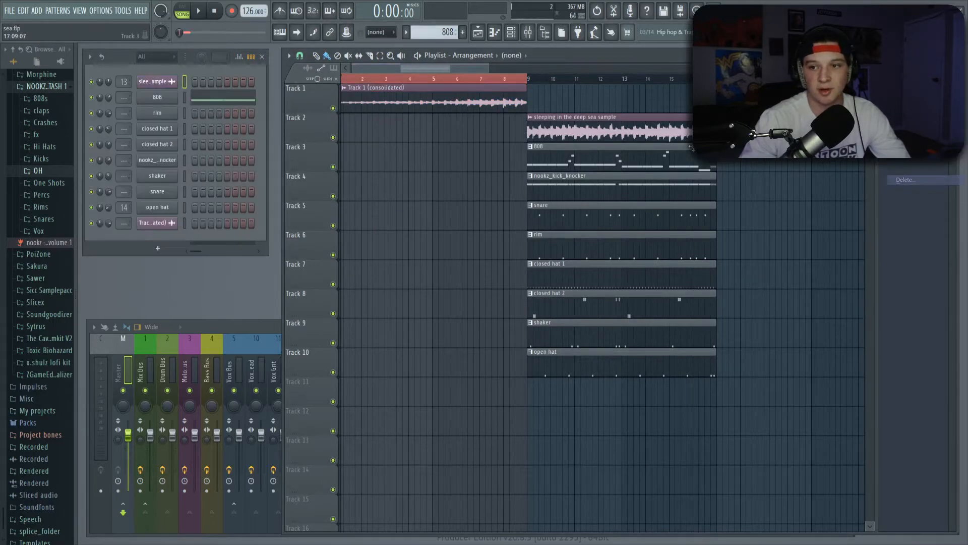
Clear the time selection and set the pitch shift of the Track 1 (consolidated) clip to -1200 cents.
left_click_drag(361, 80, 357, 87)
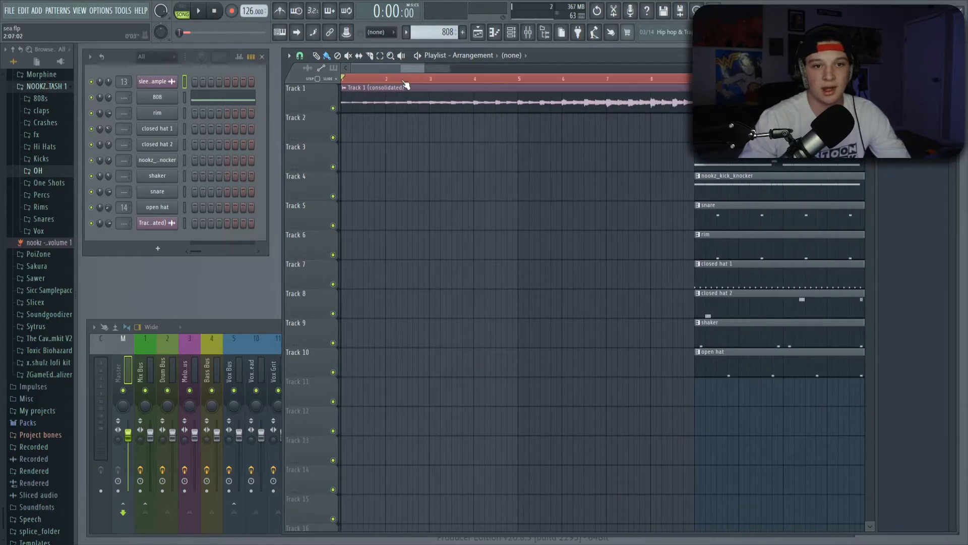
scroll(405, 83, "down", 4)
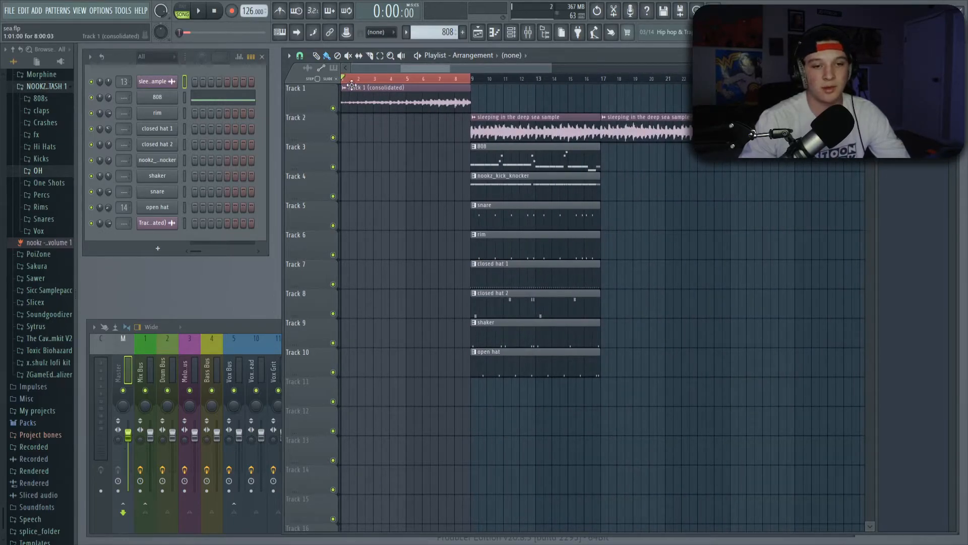
scroll(411, 68, "up", 5)
left_click(560, 129, "ctrl")
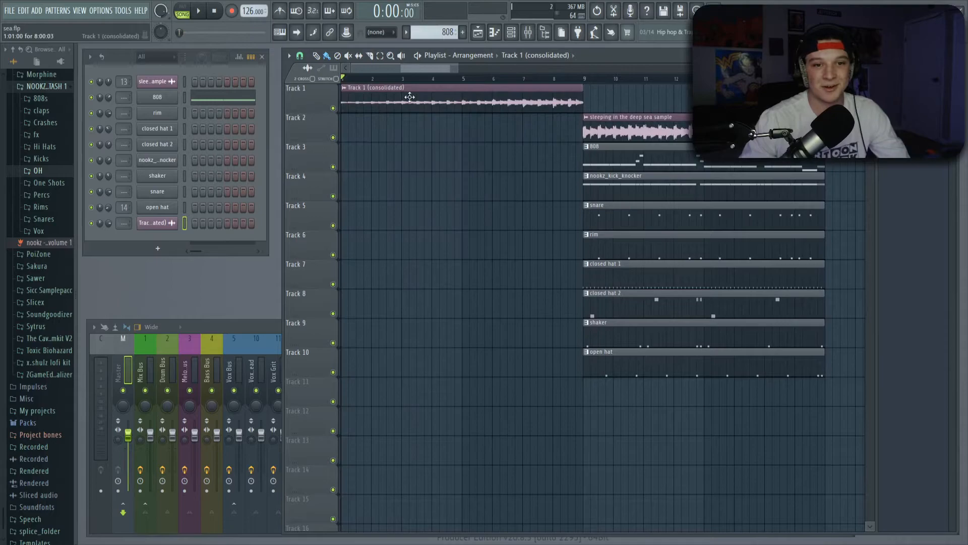
double_click(409, 94)
left_click_drag(241, 151, 241, 181)
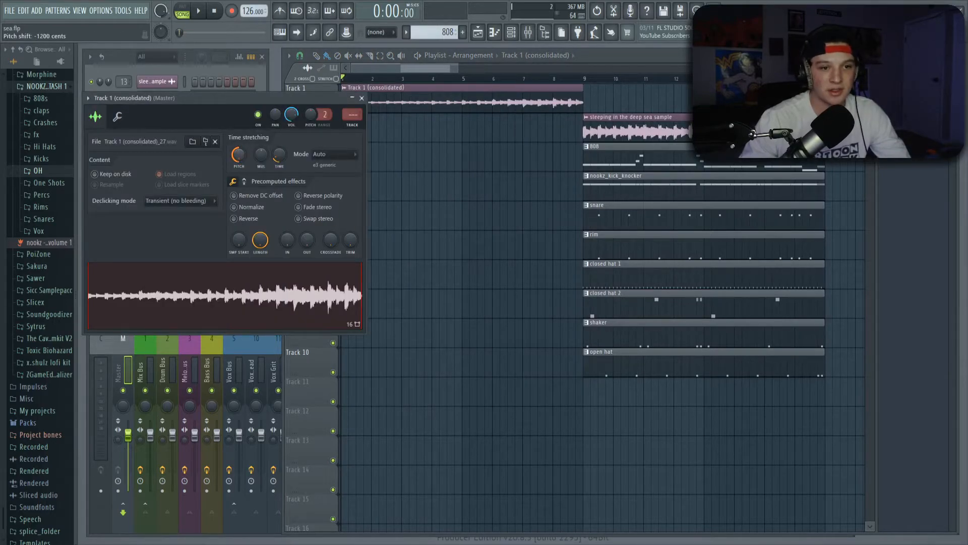
left_click(362, 98)
Play the arrangement from bar 1 to hear the pitched-down intro clip.
key("space")
scroll(383, 75, "down", 4)
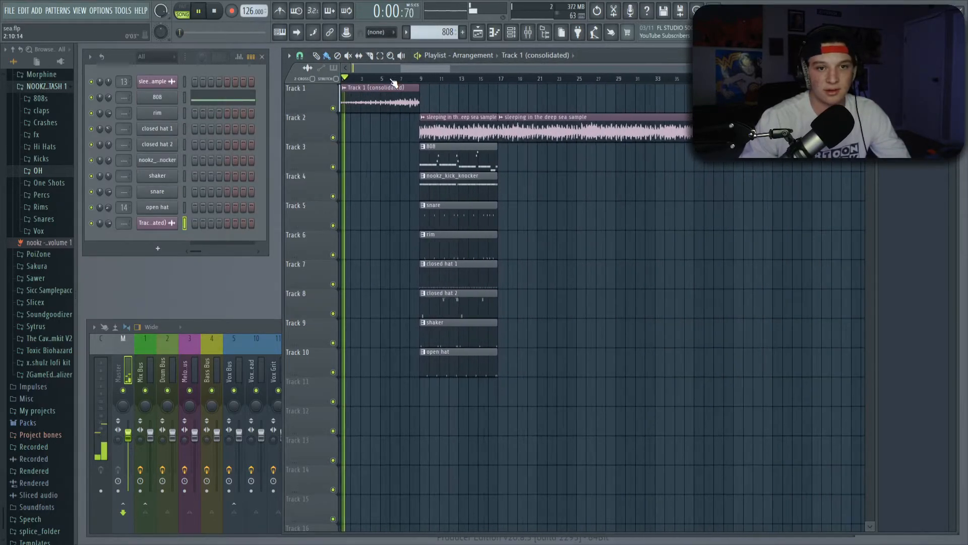
scroll(383, 75, "up", 3)
scroll(384, 79, "down", 4)
scroll(377, 81, "up", 4)
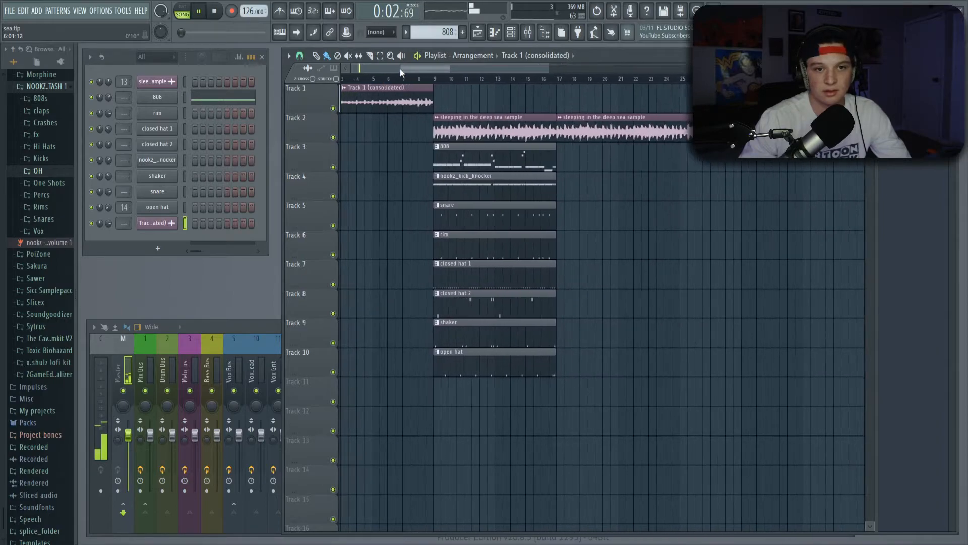
left_click_drag(400, 68, 386, 69)
Reduce Track 1's height to 75% and move the consolidated intro clip to bar 1 of Track 2.
left_click_drag(320, 111, 292, 103)
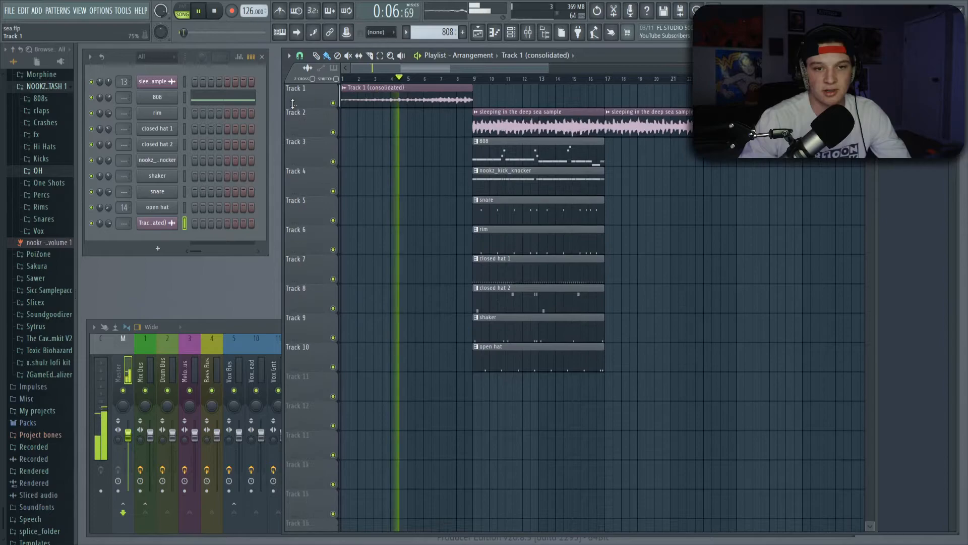
left_click(384, 94)
left_click_drag(384, 93, 391, 118)
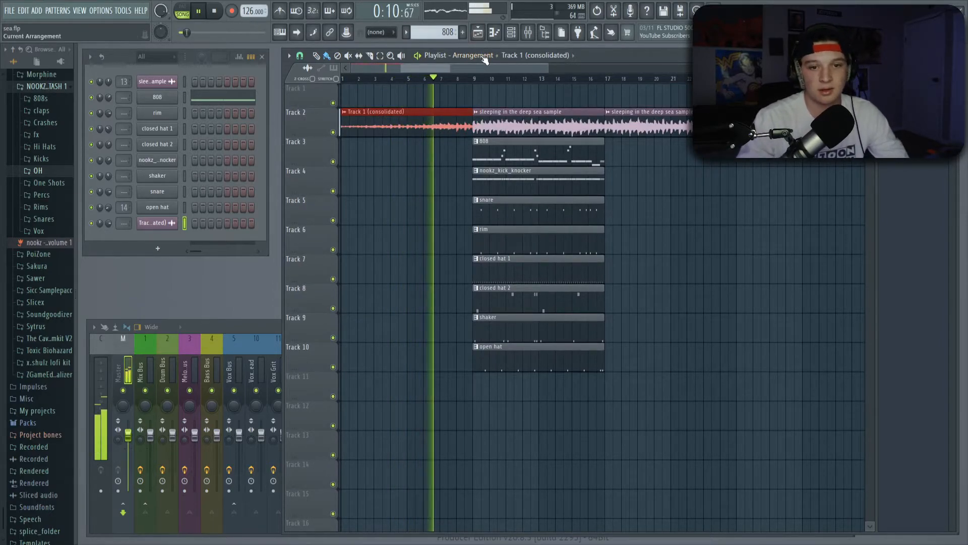
scroll(476, 82, "up", 4)
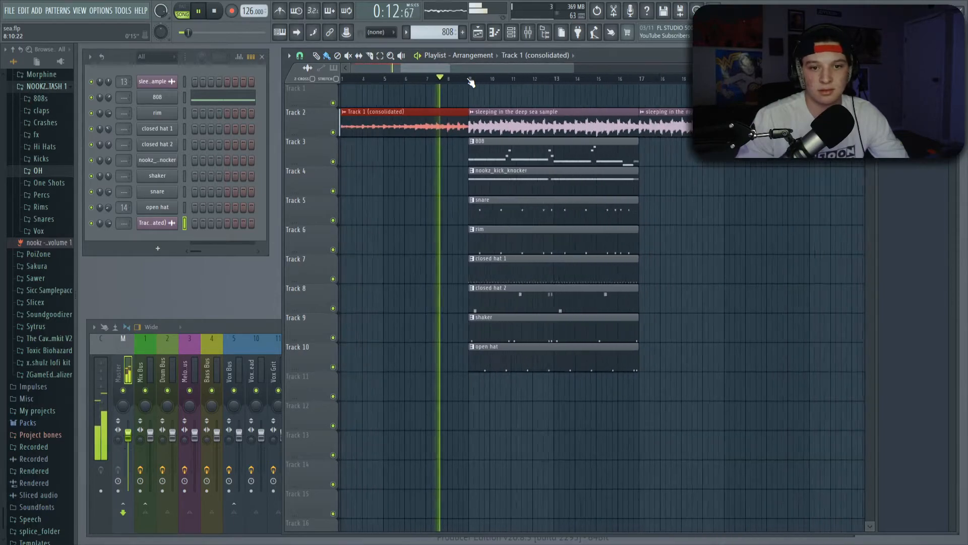
Listen to the transition from the pitched-down intro into the drop at bar 9.
scroll(439, 80, "down", 4)
scroll(436, 79, "up", 5)
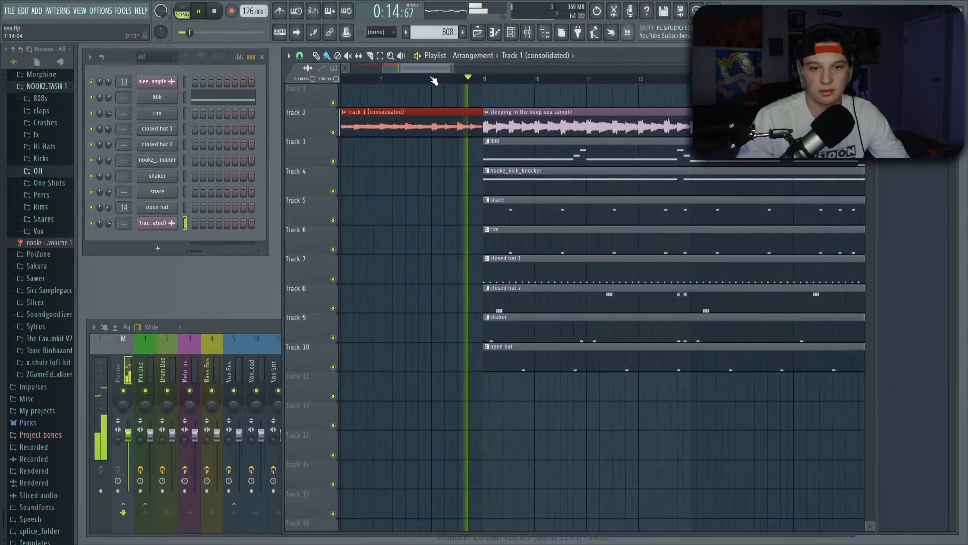
scroll(434, 80, "down", 5)
scroll(435, 81, "up", 2)
scroll(437, 80, "down", 2)
scroll(449, 80, "up", 4)
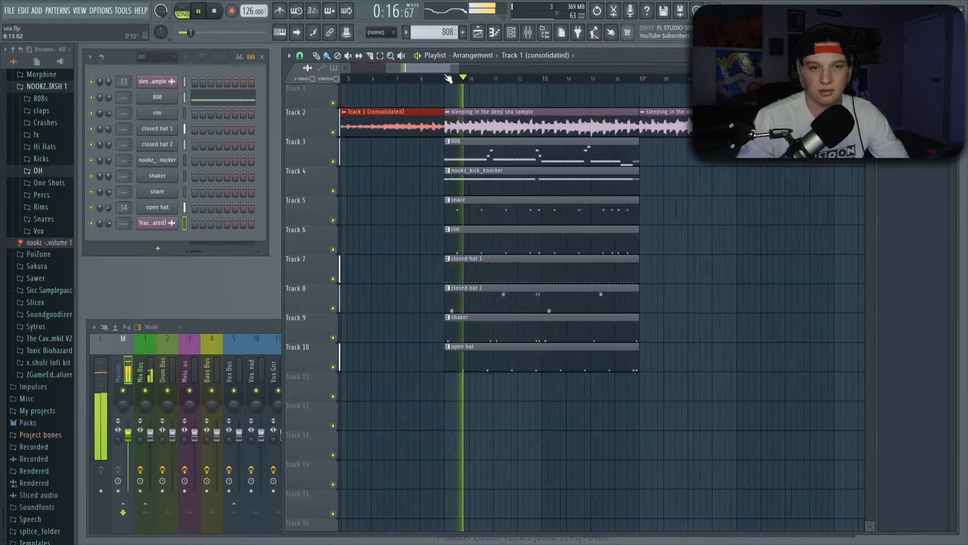
scroll(459, 80, "down", 5)
key("space")
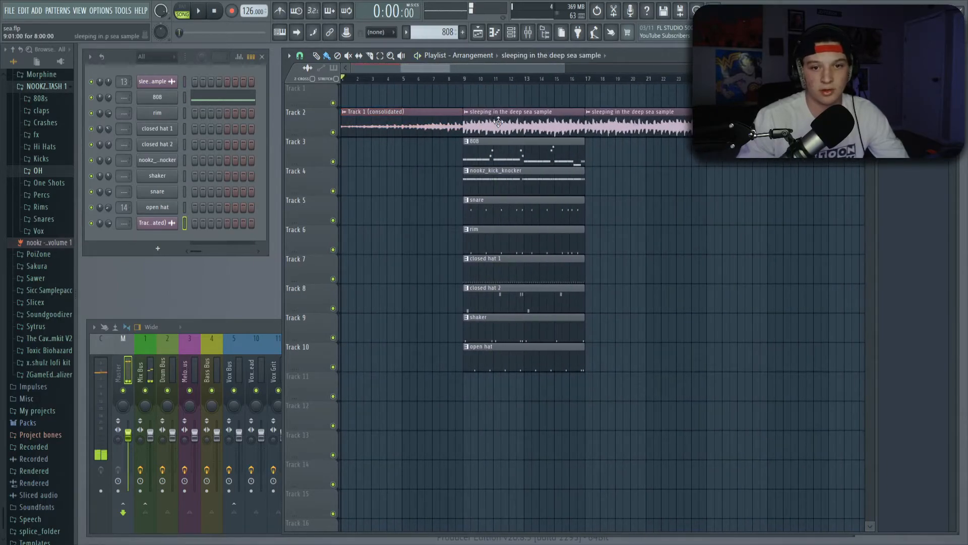
Copy the sample clip onto Track 1 across bars 5 to 9 and automate its volume as a fade-in.
scroll(401, 80, "up", 3)
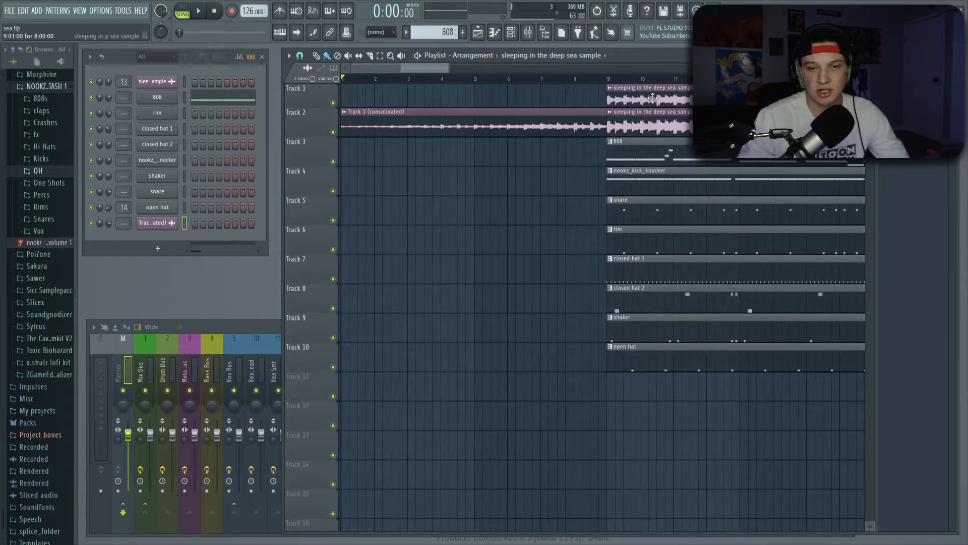
left_click(391, 89)
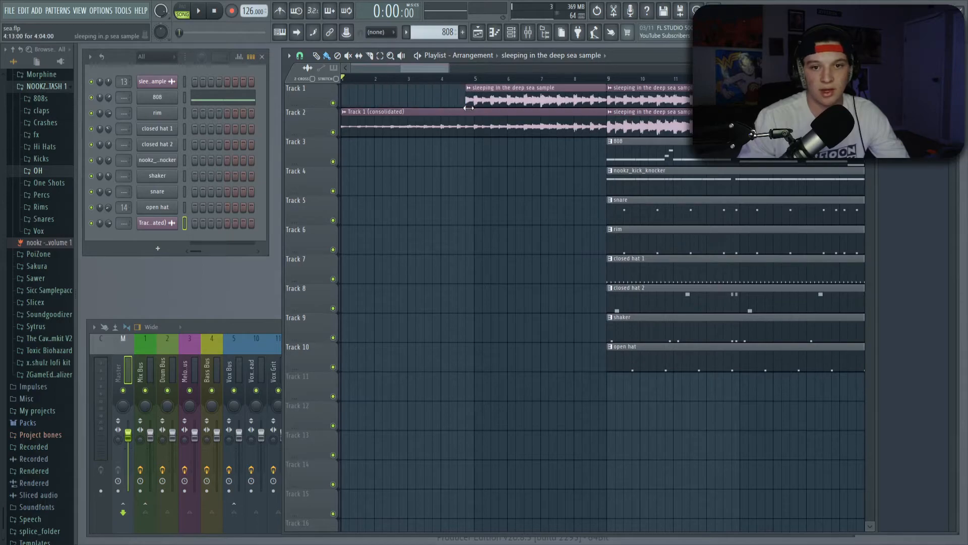
left_click_drag(466, 108, 475, 107)
left_click(477, 88)
left_click(643, 185)
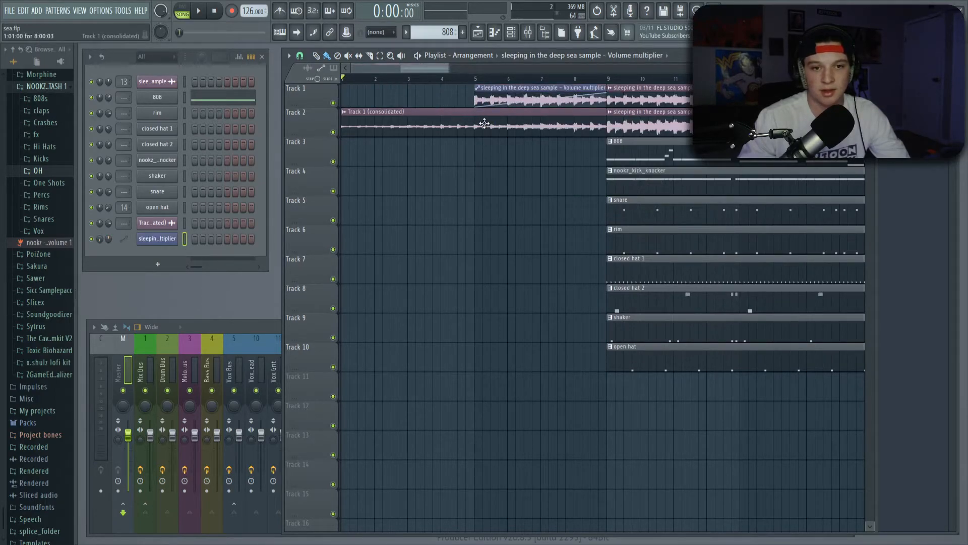
Split the Track 1 (consolidated) intro clip at bar 5 and automate the second part's volume as a fade-out.
left_click(478, 112)
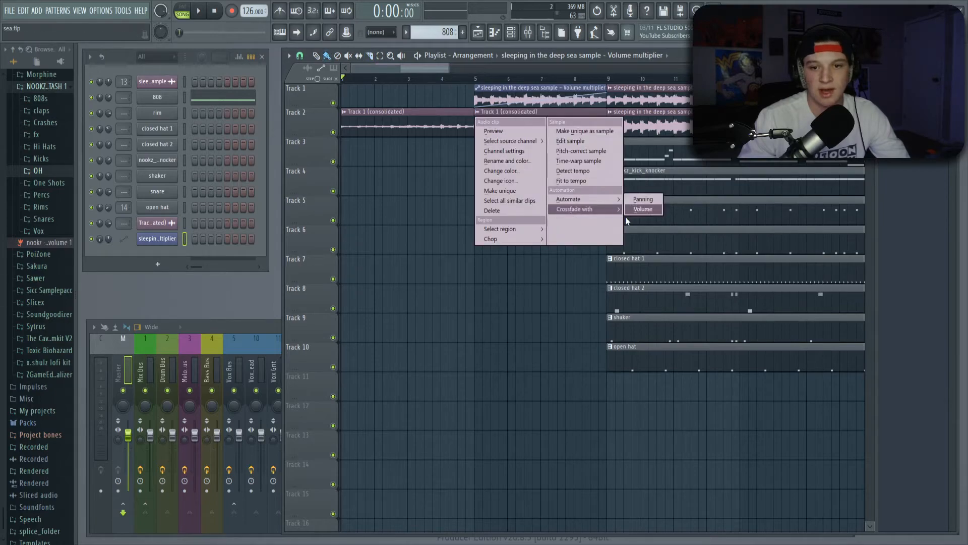
left_click(643, 209)
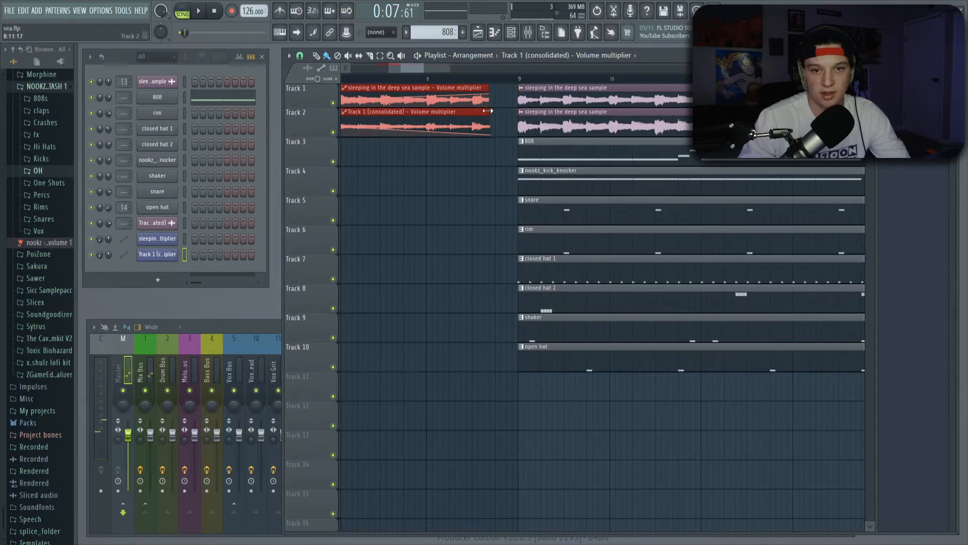
Trim both fading intro clips to end together at about 8:09, leaving a pause before bar 9.
key("ctrl+d")
left_click(429, 80)
key("space")
scroll(462, 82, "down", 5)
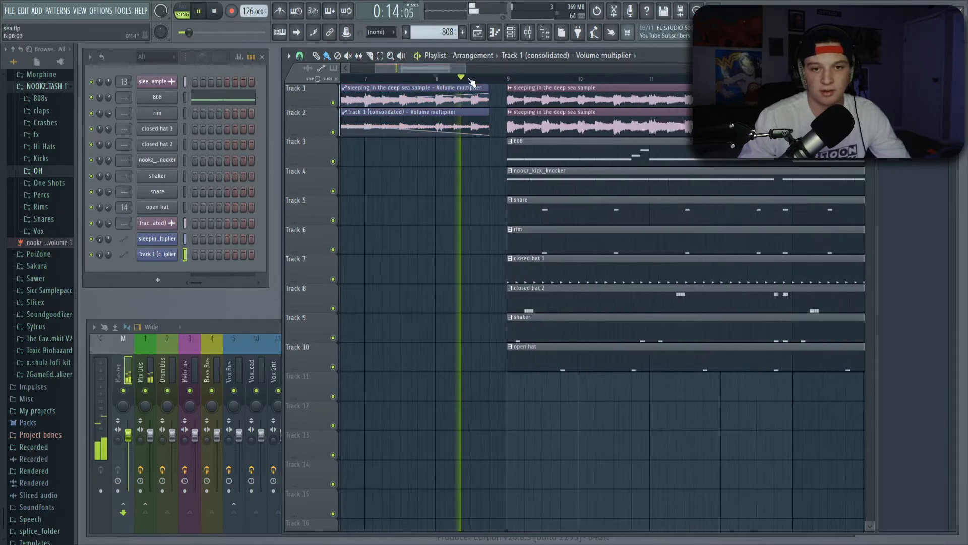
scroll(469, 83, "up", 4)
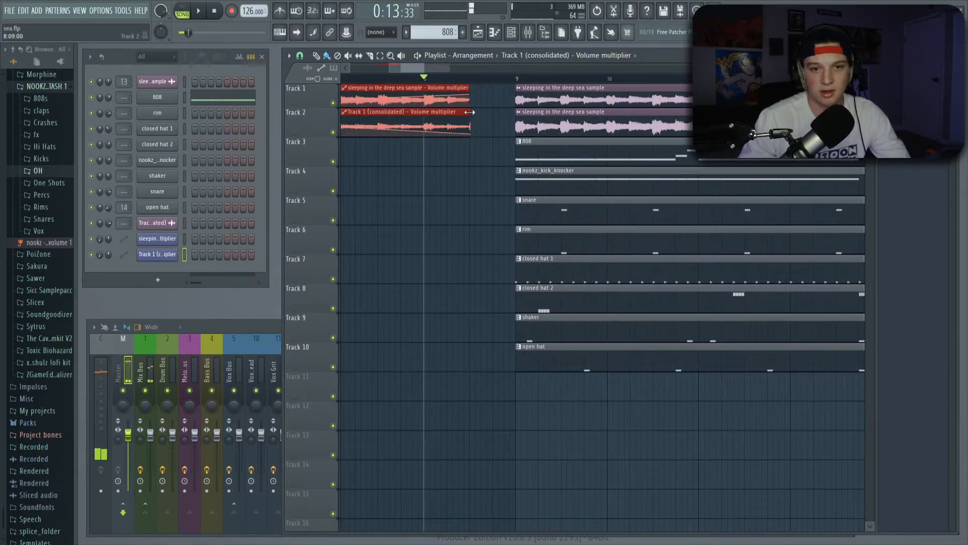
scroll(478, 83, "up", 8)
key("ctrl+d")
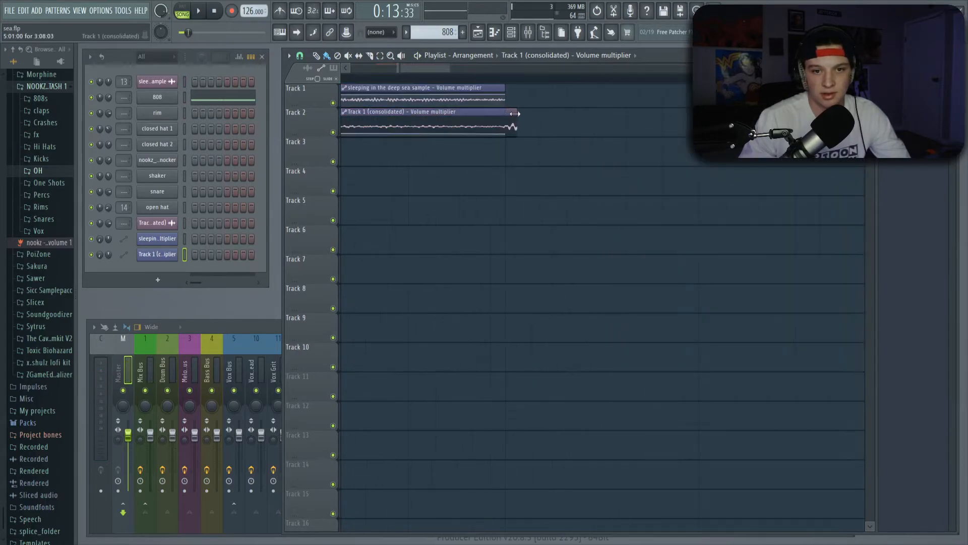
scroll(513, 82, "down", 8)
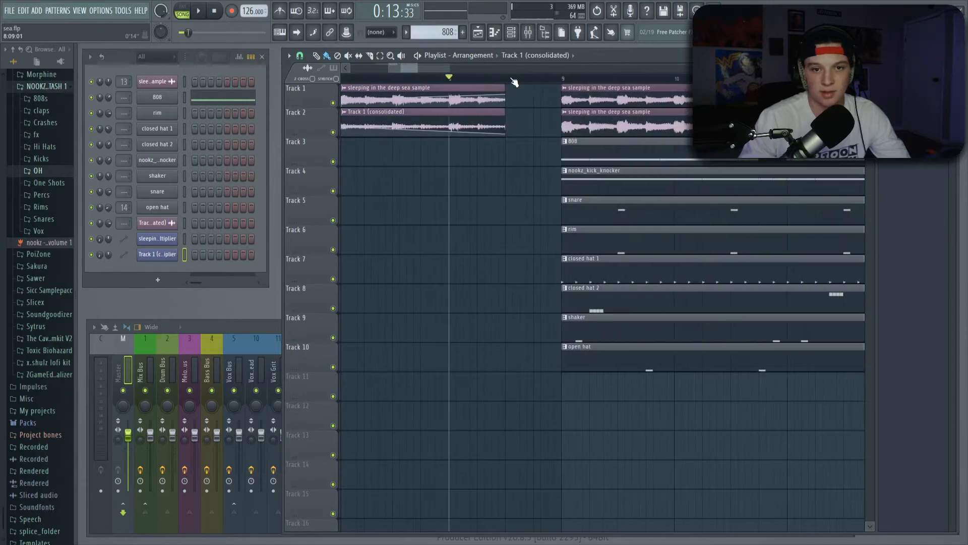
Play the shortened intro ending from bar 8 into the drop.
left_click(463, 79)
key("space")
scroll(469, 80, "up", 4)
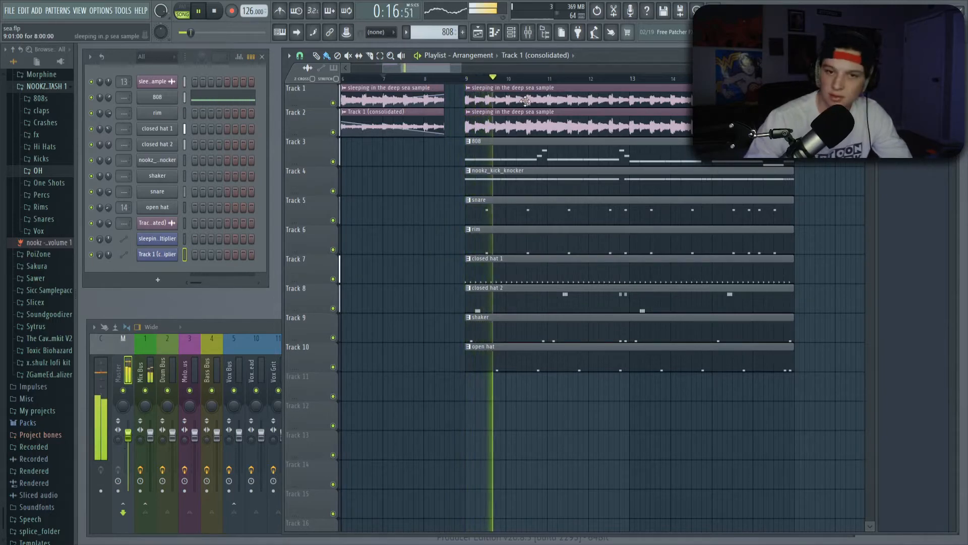
scroll(526, 81, "down", 4)
scroll(528, 81, "down", 5)
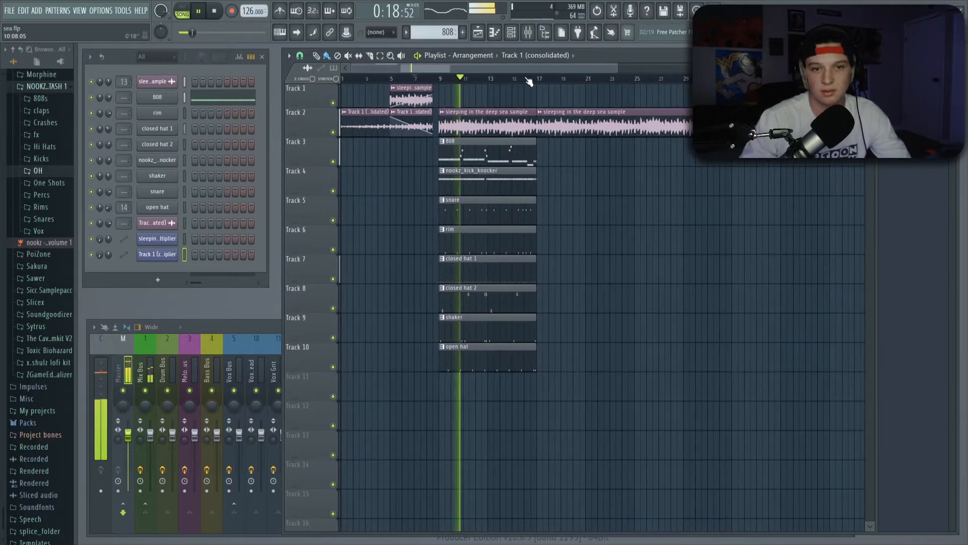
key("space")
Move the sample, 808 and drum clips from bar 9 onward up by one track.
left_click_drag(408, 122, 687, 394)
key("shift+Up")
key("ctrl+d")
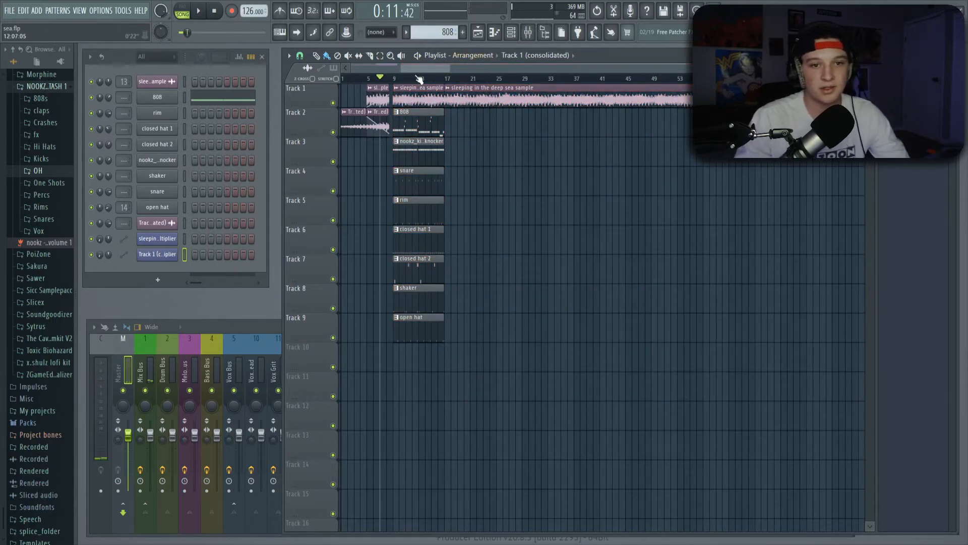
Duplicate the 808 and drum patterns of bars 9 to 17 onto bars 17 to 25.
scroll(419, 79, "up", 4)
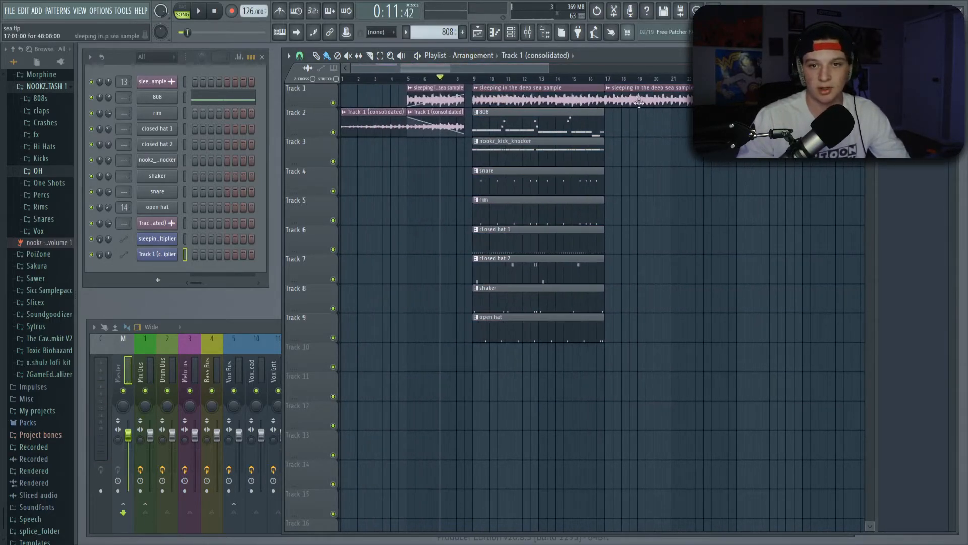
left_click_drag(604, 82, 477, 82)
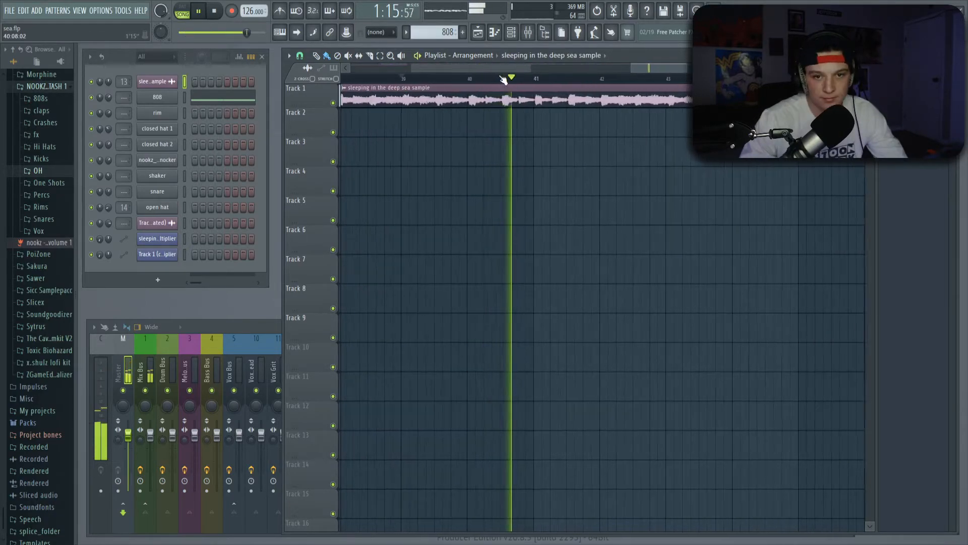
Split the sample at bar 40, place a short slice from there at bar 25, and repeat it on Track 1.
scroll(503, 79, "up", 1)
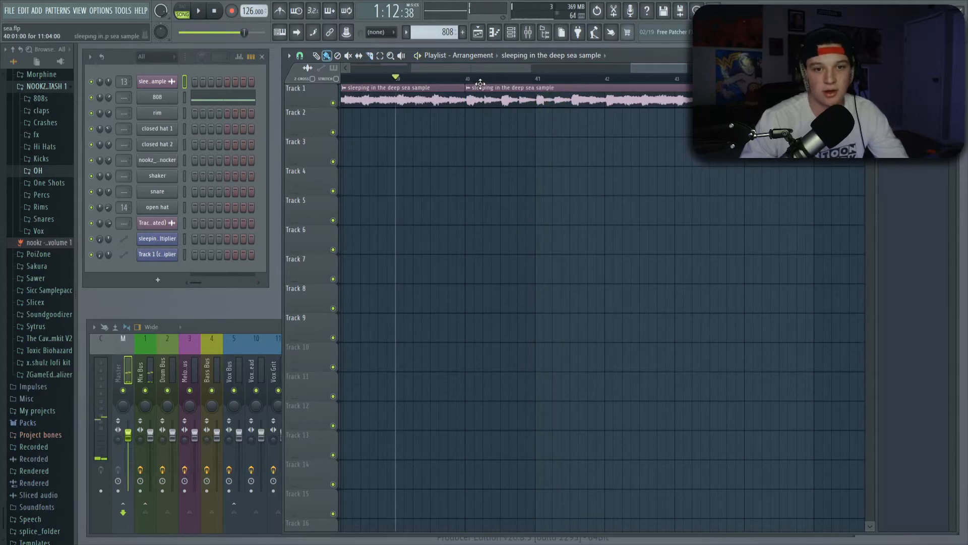
scroll(532, 83, "down", 5)
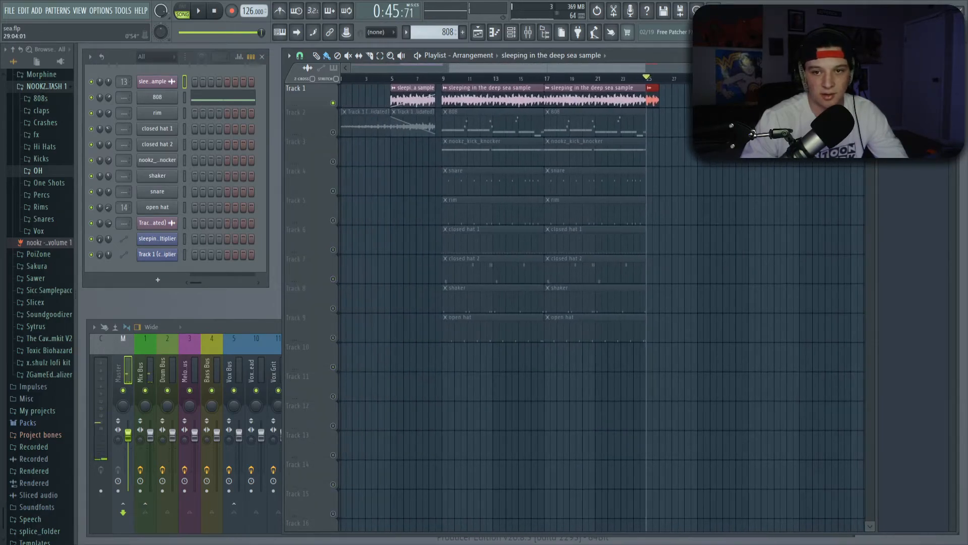
scroll(662, 68, "up", 4)
key("ctrl+b")
key("ctrl+b")
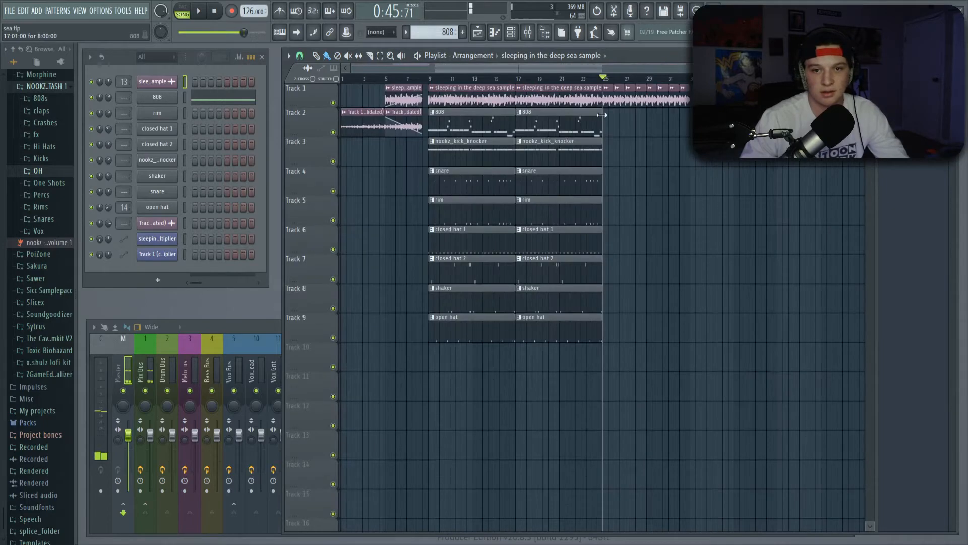
Trim the sample slice to exactly one bar and repeat it in line with the bars from bar 25.
scroll(615, 79, "up", 6)
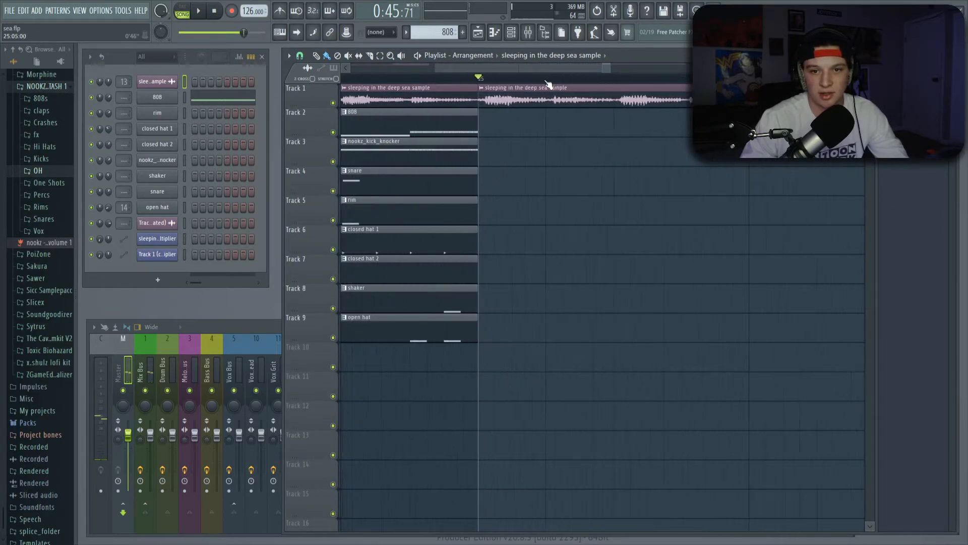
scroll(406, 80, "down", 4)
scroll(426, 98, "up", 3)
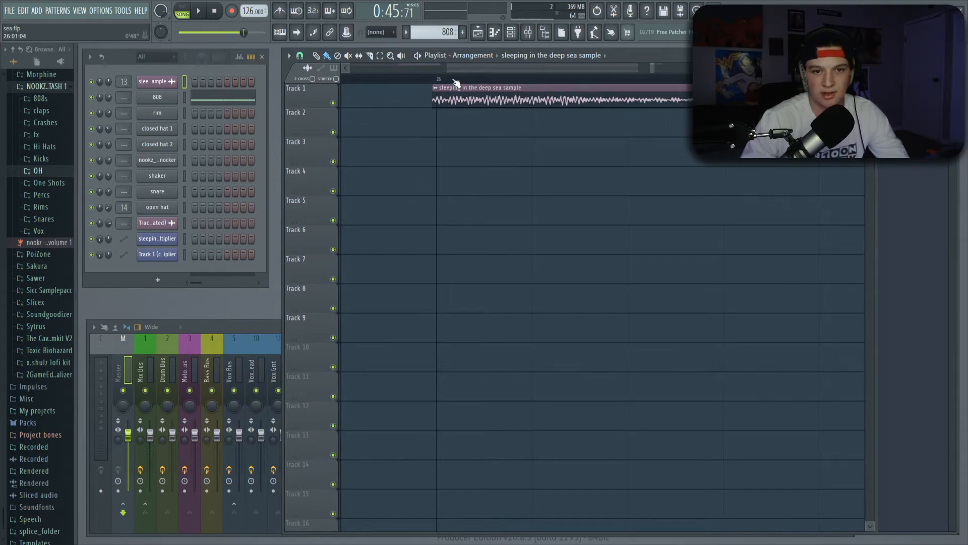
scroll(456, 82, "down", 2)
scroll(446, 84, "up", 2)
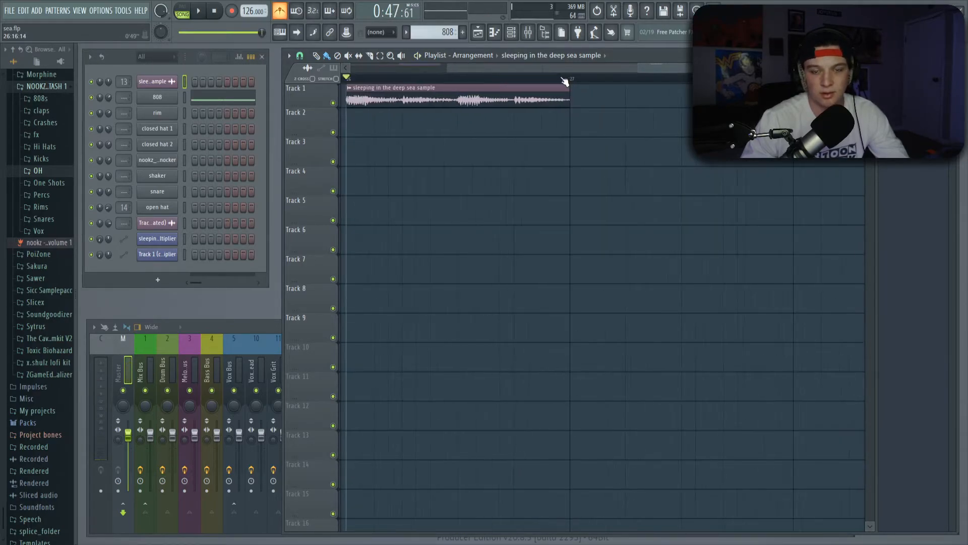
scroll(565, 82, "down", 6)
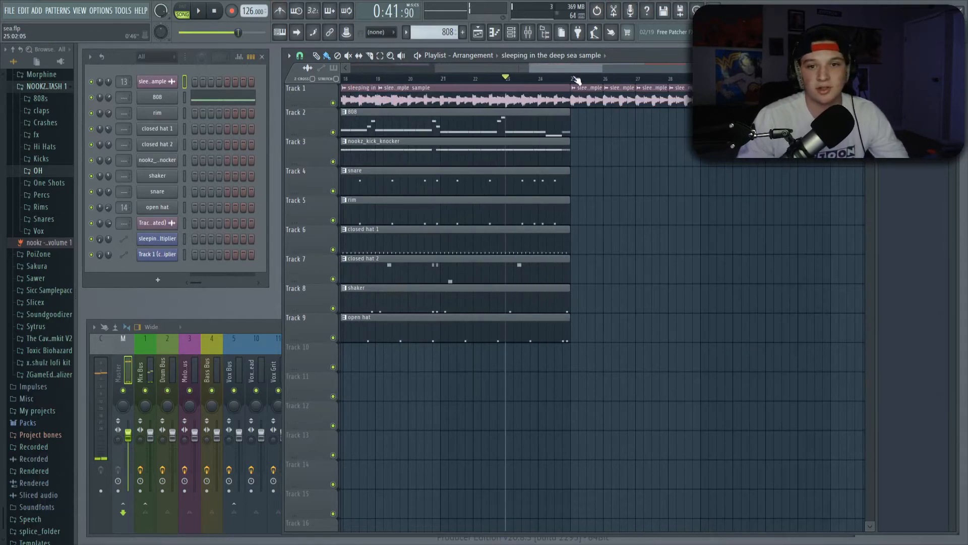
Copy the 808 and drum patterns of bars 17 to 25 to bar 29 and play the break before them.
scroll(576, 81, "down", 5)
left_click_drag(527, 109, 593, 337)
mouse_move(532, 302)
left_mouse_down("shift")
mouse_move(622, 293)
mouse_move(668, 303)
left_mouse_up("shift")
key("space")
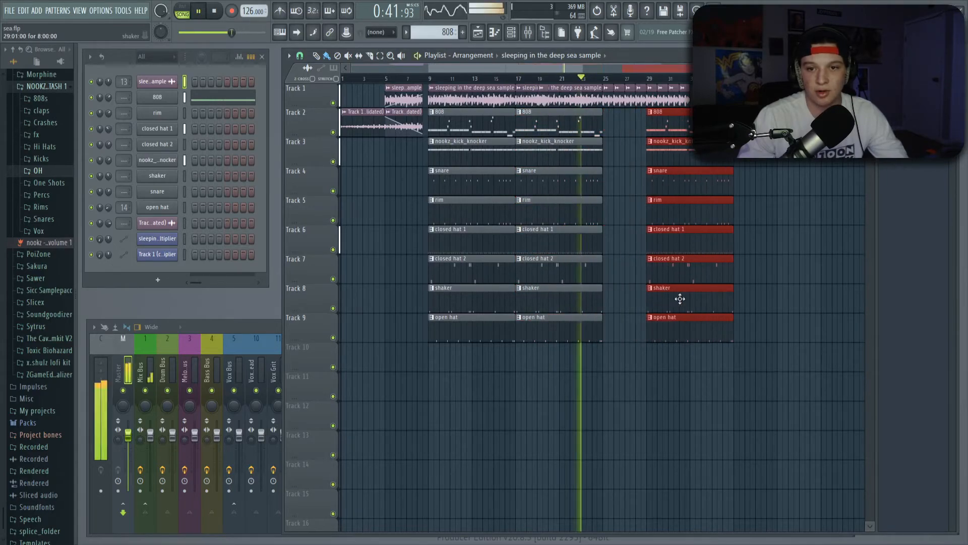
scroll(672, 75, "up", 3)
left_click_drag(611, 70, 672, 70)
key("ctrl+d")
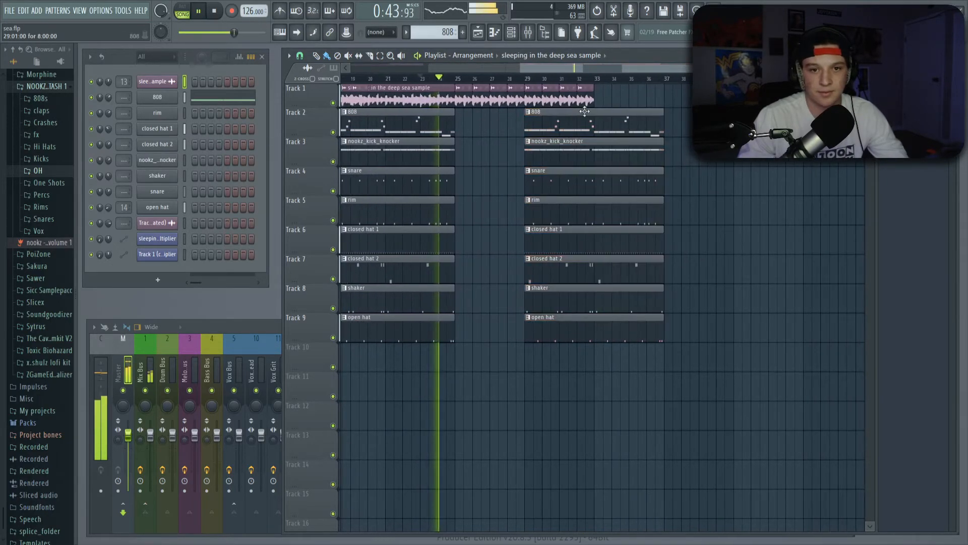
Move the copied 808 and drum patterns to start at bar 27.
left_click_drag(538, 99, 589, 97, "ctrl")
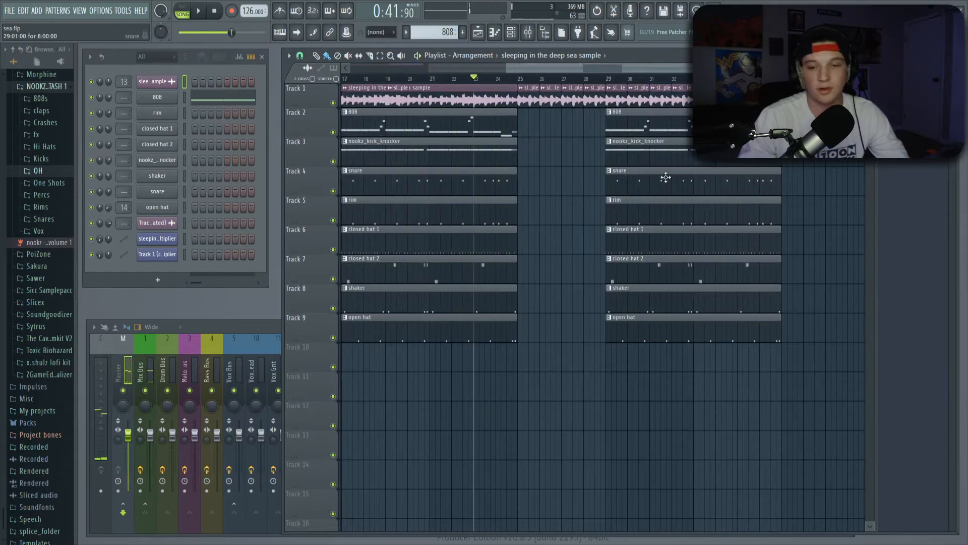
left_click_drag(645, 139, 662, 368, "ctrl")
left_click_drag(612, 110, 794, 399, "ctrl")
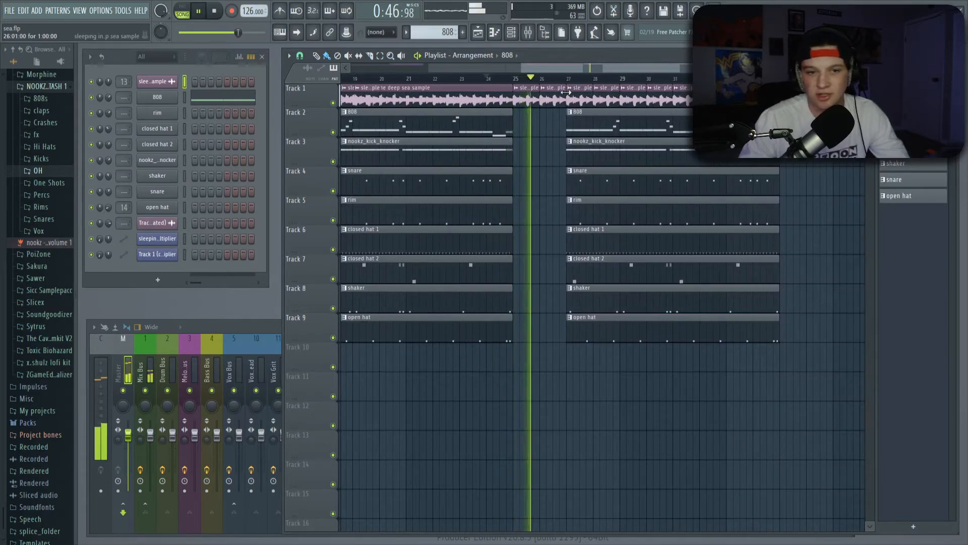
Start the full patterns at bar 29, preceded by drums from bar 27 cut at about 28:13 and a short 808 pickup.
right_click(592, 130)
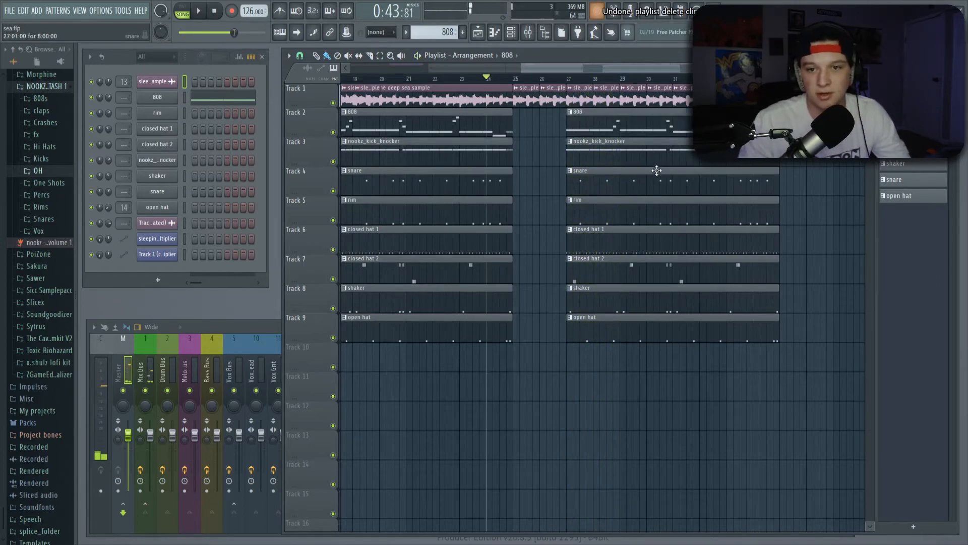
scroll(579, 177, "up", 3)
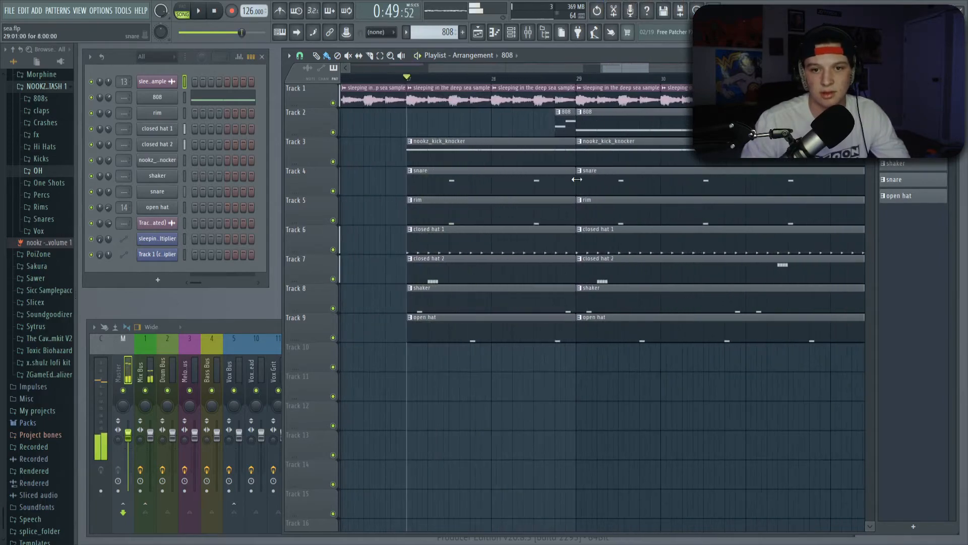
left_click_drag(549, 152, 556, 333)
left_click(545, 335)
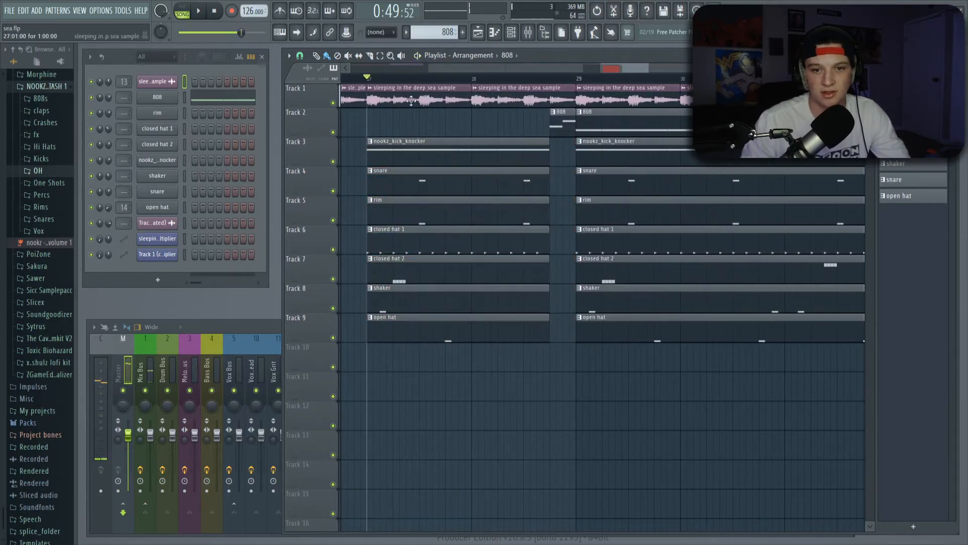
Play from bar 27 to hear the drum cut and 808 pickup leading into bar 29.
key("space")
scroll(501, 80, "down", 3)
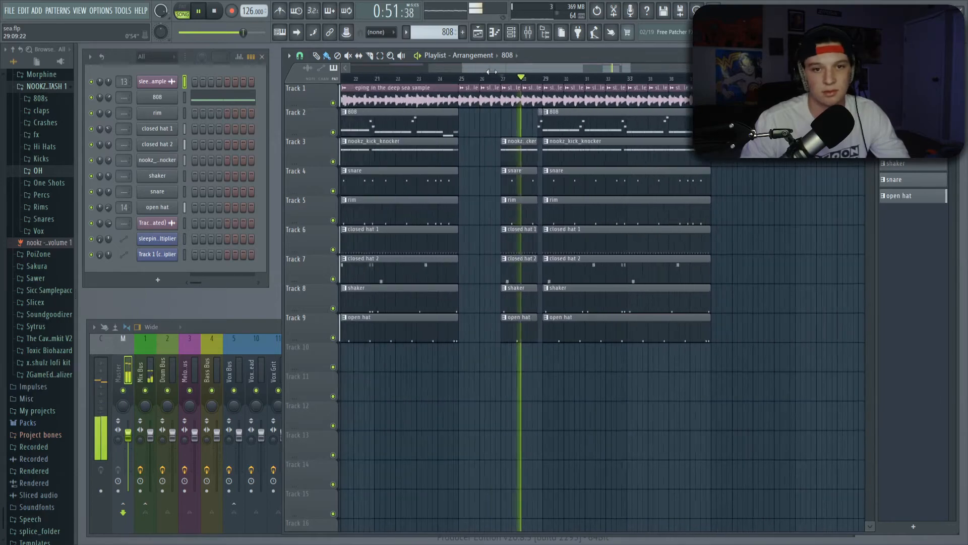
scroll(591, 80, "up", 4)
scroll(591, 80, "down", 7)
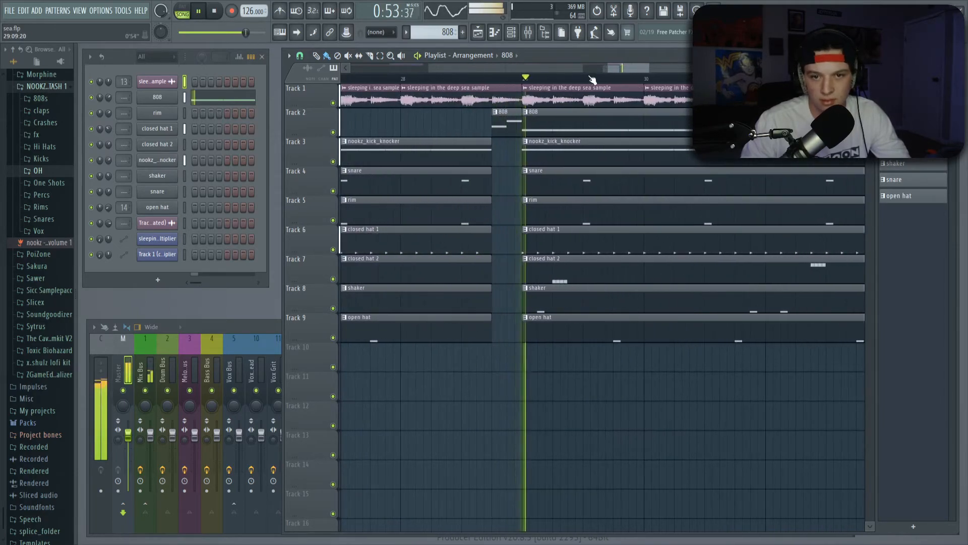
key("space")
Copy the sample, 808 and drum clips of bars 9 to 25 to bar 37.
left_click_drag(435, 85, 481, 329)
left_click_drag(443, 292, 726, 275)
left_click(700, 96, "ctrl")
scroll(700, 96, "down", 2)
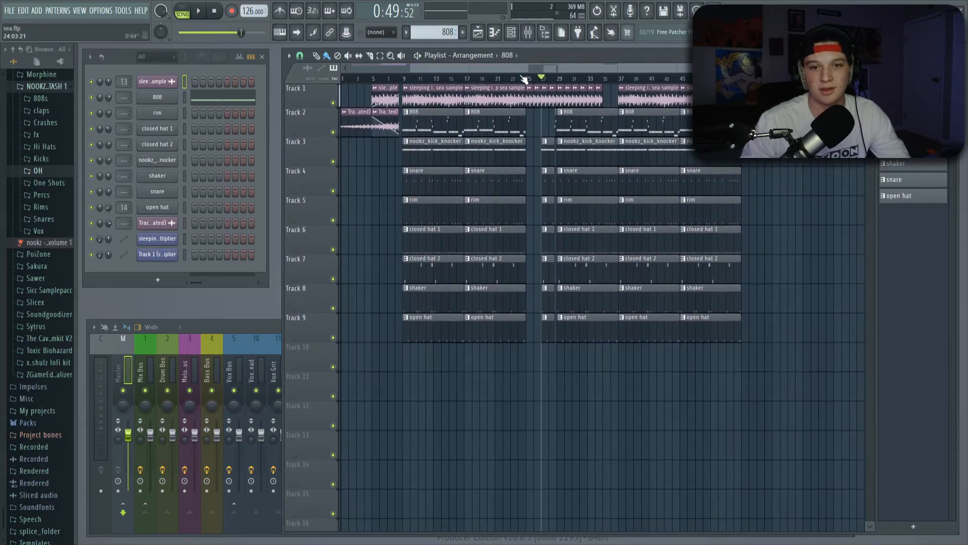
scroll(525, 80, "up", 2)
scroll(536, 79, "up", 1)
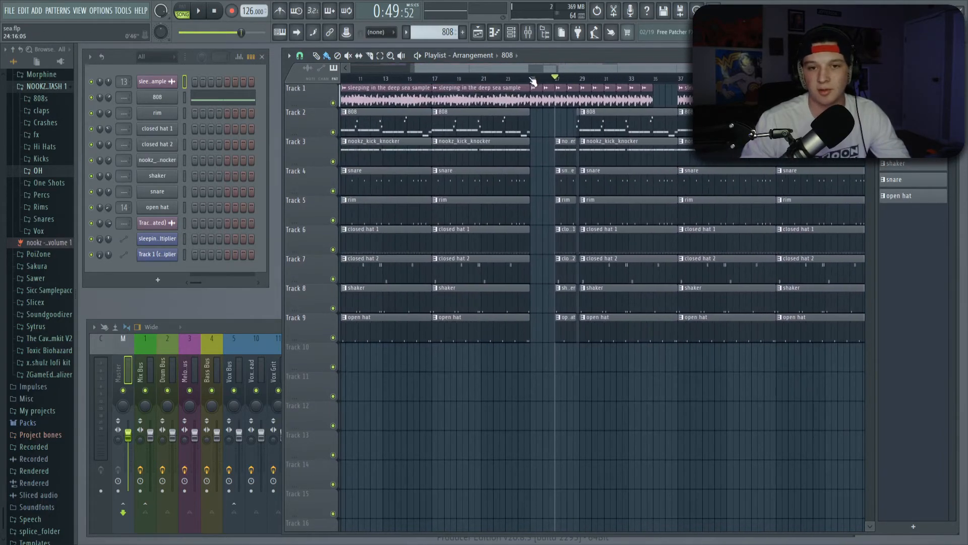
Shorten the first drop to bars 9 to 17 and move the following clips eight bars earlier, with drums resuming at bar 19.
scroll(534, 80, "down", 3)
scroll(518, 80, "up", 2)
scroll(499, 81, "down", 2)
scroll(529, 75, "up", 2)
right_click(552, 94)
scroll(591, 81, "down", 2)
left_click_drag(515, 93, 727, 353)
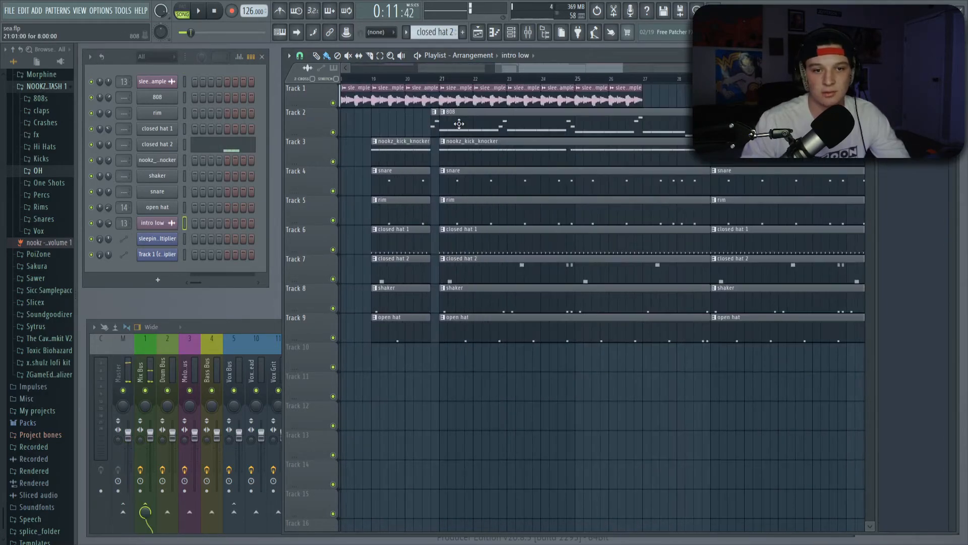
Make the 808 clip at bar 21 a unique pattern and open it in the piano roll.
right_click(441, 111)
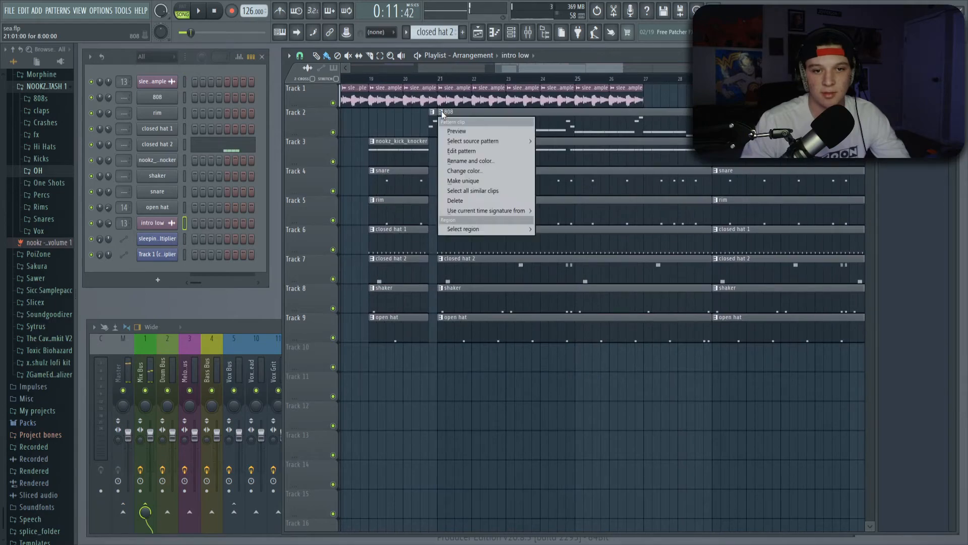
left_click(480, 181)
double_click(487, 126)
scroll(495, 165, "down", 2)
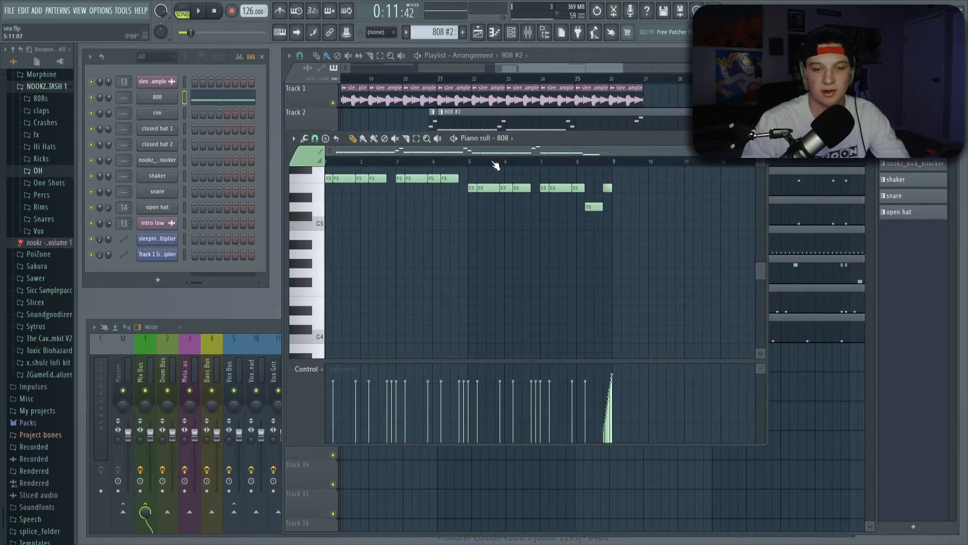
scroll(372, 231, "up", 2)
Transpose all notes of the unique 808 pattern down three semitones.
key("ctrl+a")
key("shift+Down")
key("shift+Down")
key("shift+Down")
left_click(627, 242, "ctrl")
Play the section from bar 21 to hear the transposed 808 under the sliced sample.
key("space")
scroll(372, 164, "up", 3)
scroll(366, 184, "up", 4)
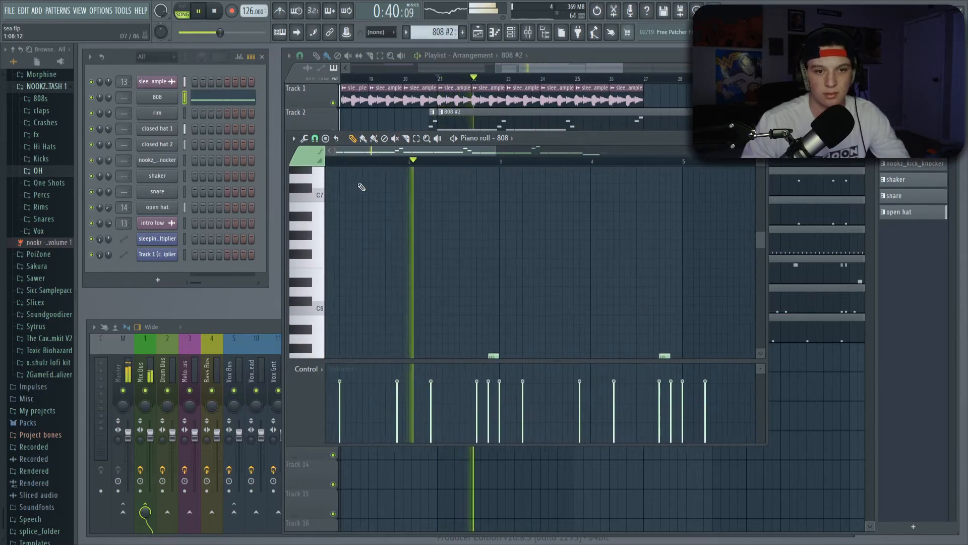
scroll(364, 186, "down", 7)
key("space")
Try the note before the final 808 roll at A#4 and A#5, playing the transition into bar 29.
left_click_drag(514, 303, 531, 293)
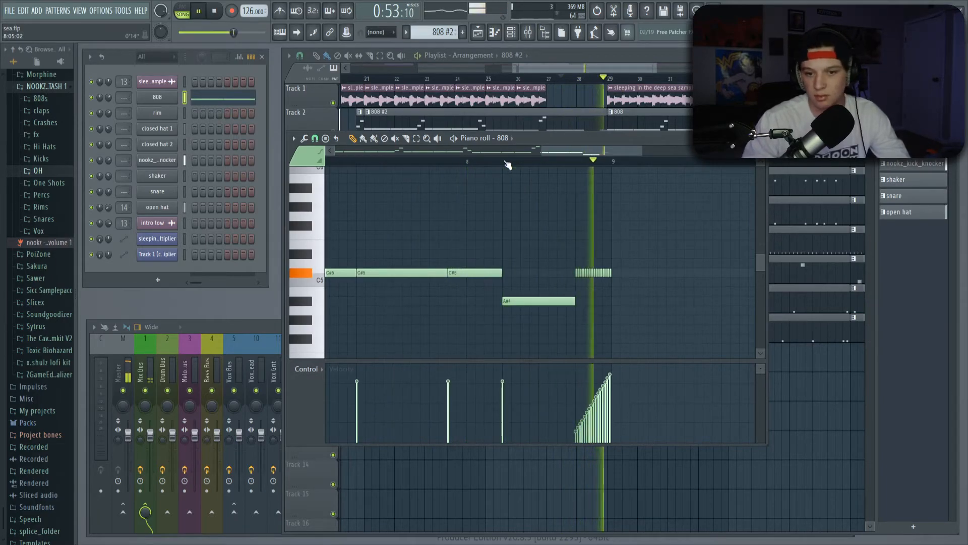
key("space")
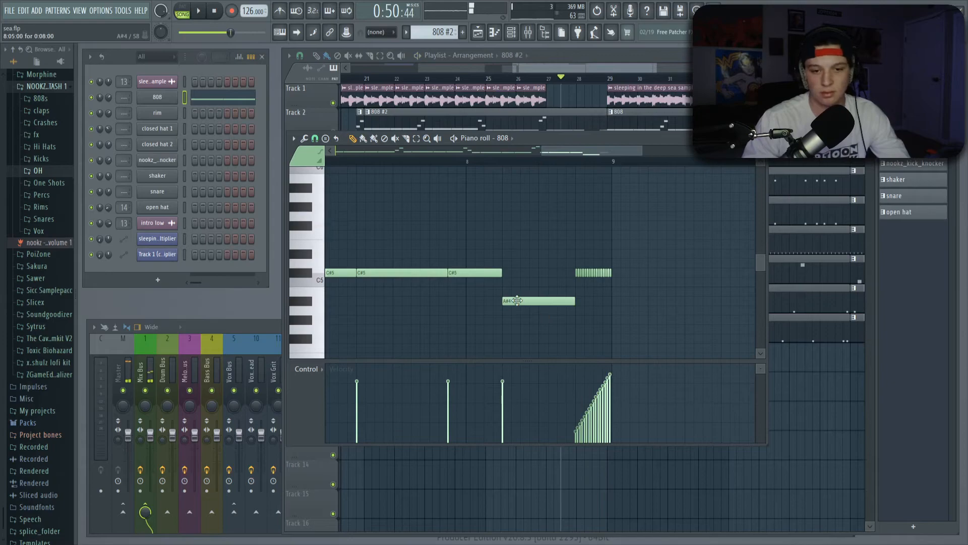
scroll(518, 169, "down", 3)
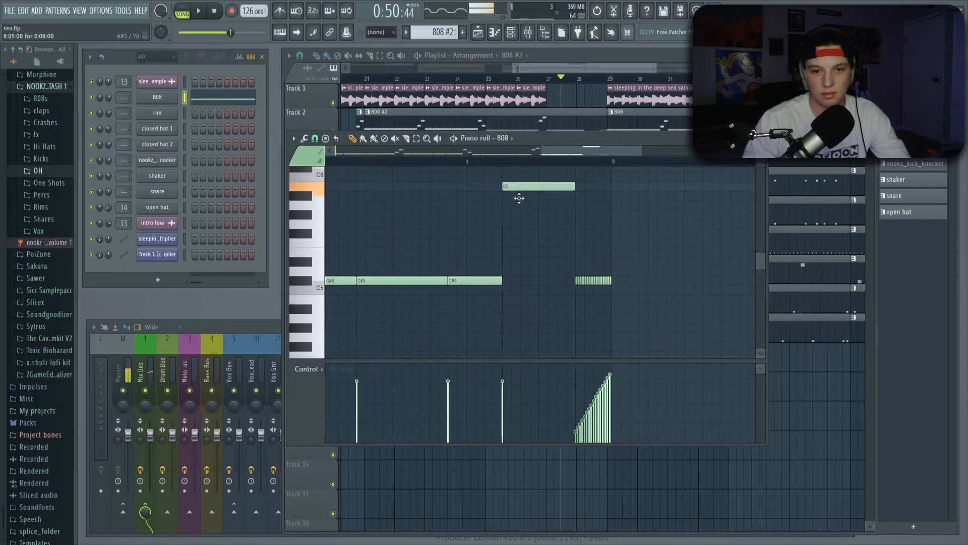
key("space")
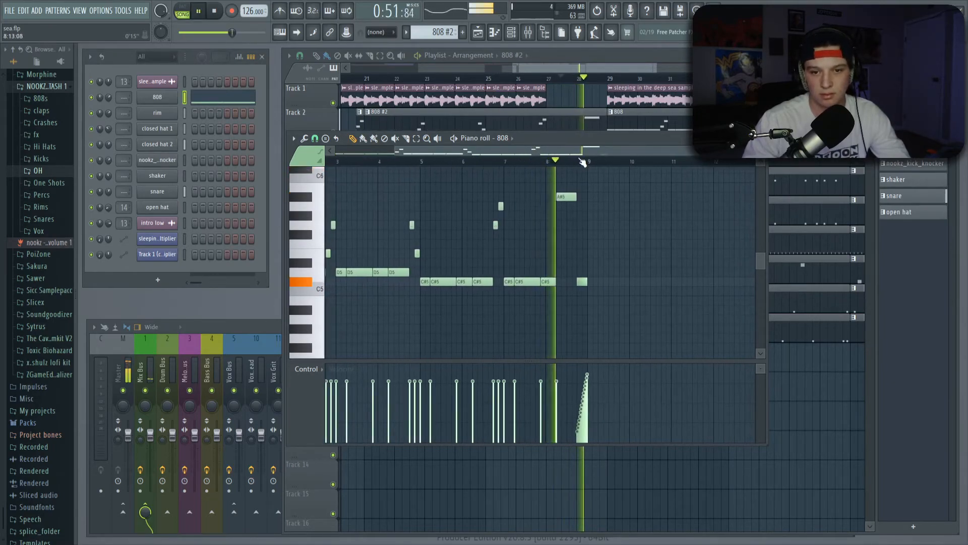
scroll(555, 162, "up", 3)
scroll(584, 163, "down", 3)
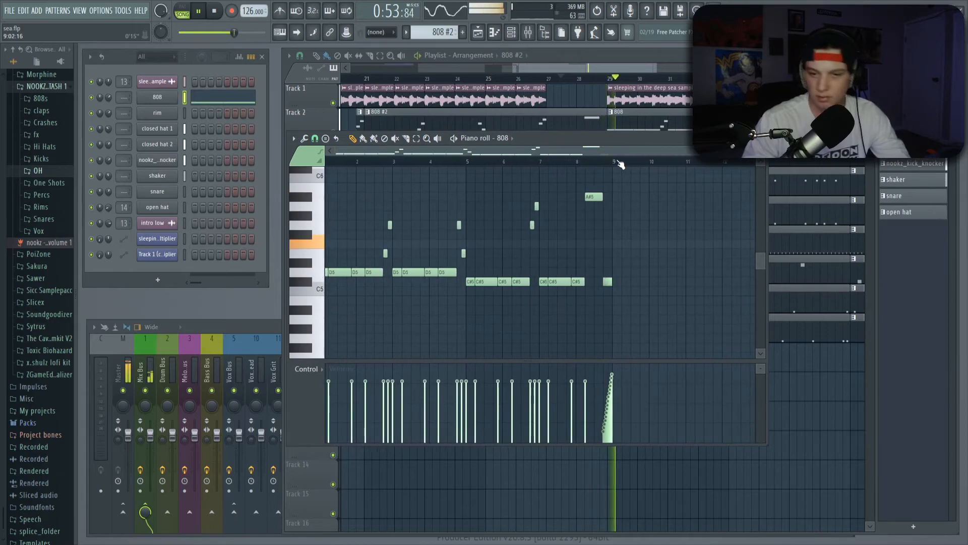
scroll(620, 164, "up", 4)
key("space")
Delete the A#5 note before the final roll and extend the preceding C#5 note up to the roll.
right_click(557, 197)
key("space")
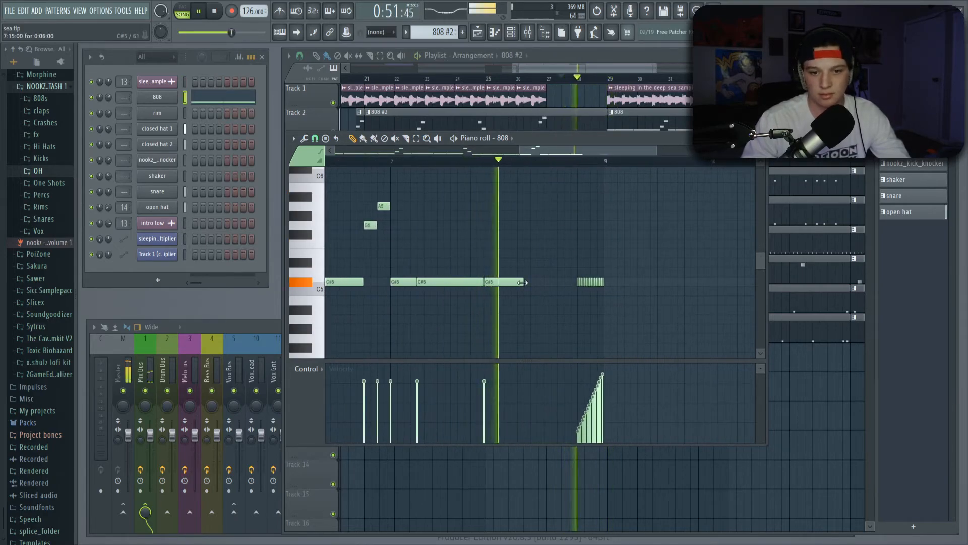
key("space")
left_click_drag(523, 282, 575, 288)
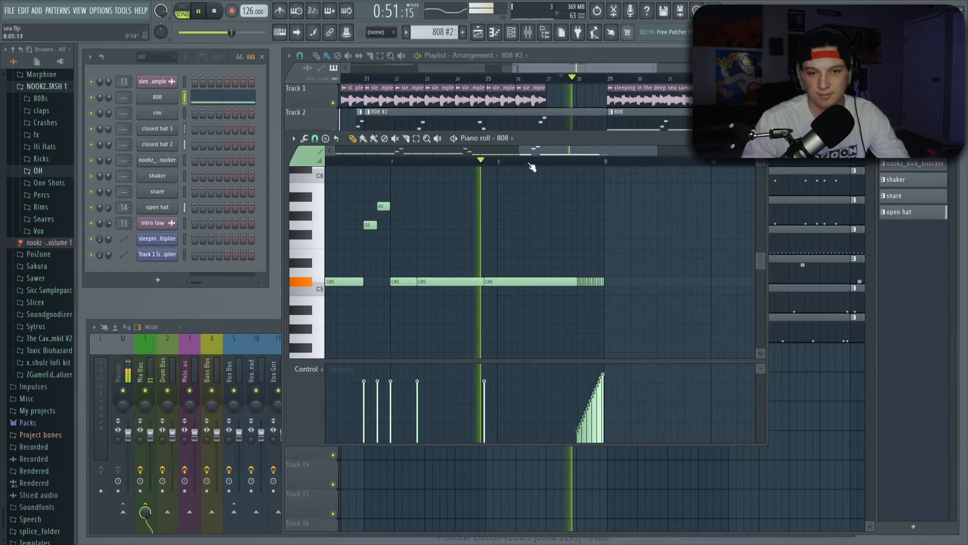
scroll(575, 164, "down", 3)
scroll(618, 165, "up", 4)
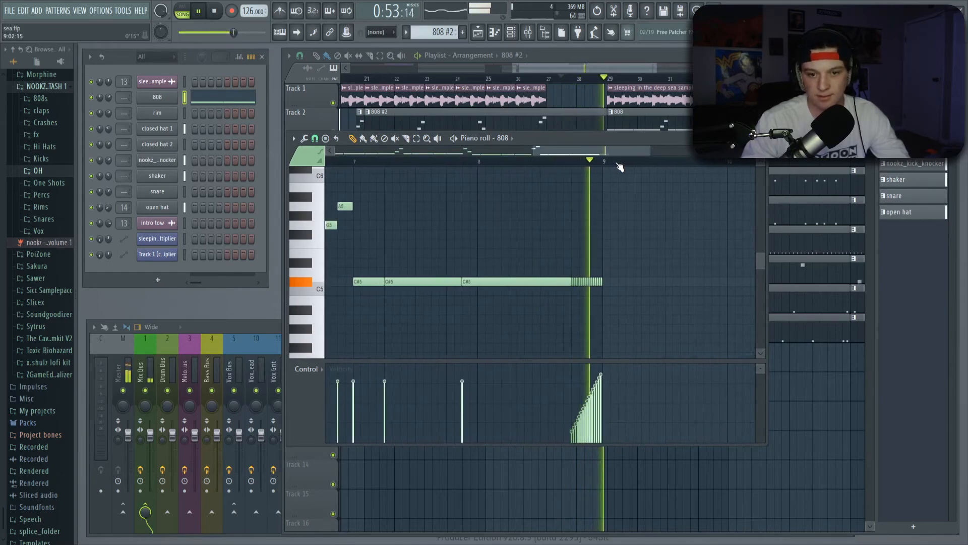
scroll(617, 165, "down", 3)
scroll(617, 165, "up", 4)
Shorten the long C#5 note to leave a small gap before the final roll, and save the project.
key("space")
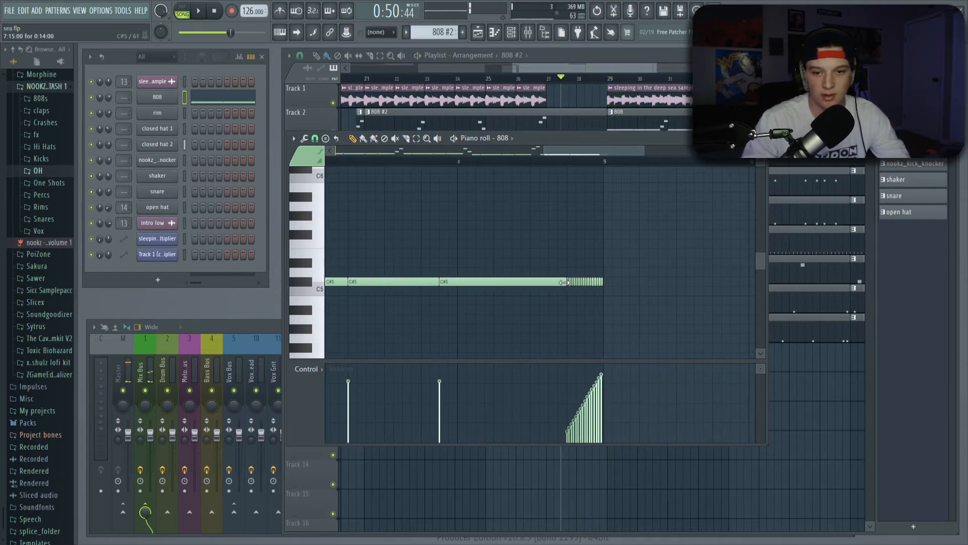
key("space")
scroll(456, 162, "down", 3)
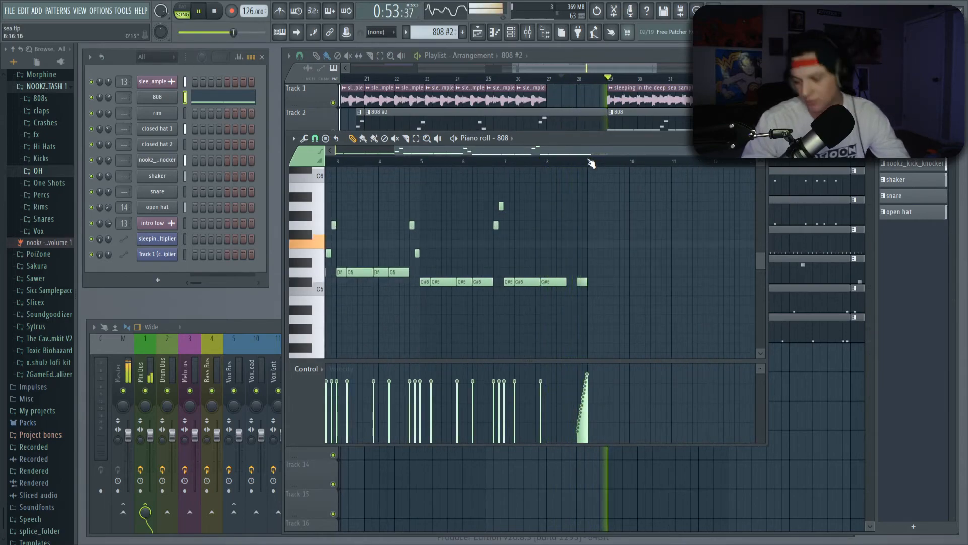
key("Escape")
Review the arrangement and the original 808 pattern's notes in the clip at bar 9.
scroll(607, 84, "down", 4)
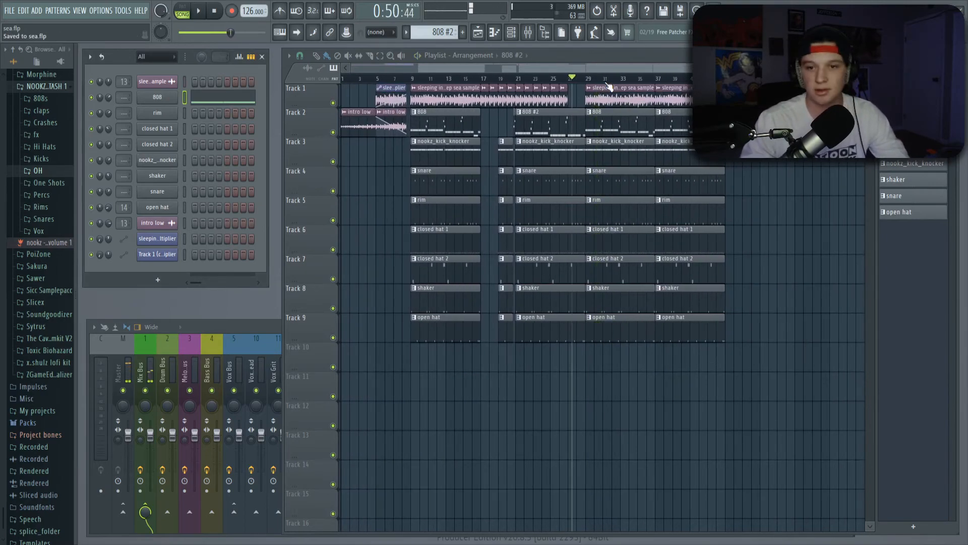
scroll(452, 84, "up", 4)
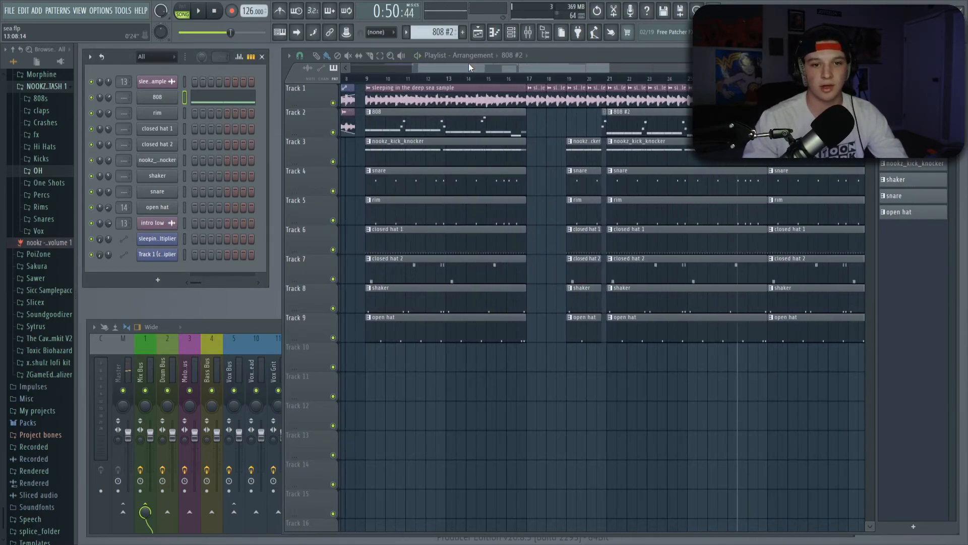
double_click(560, 126)
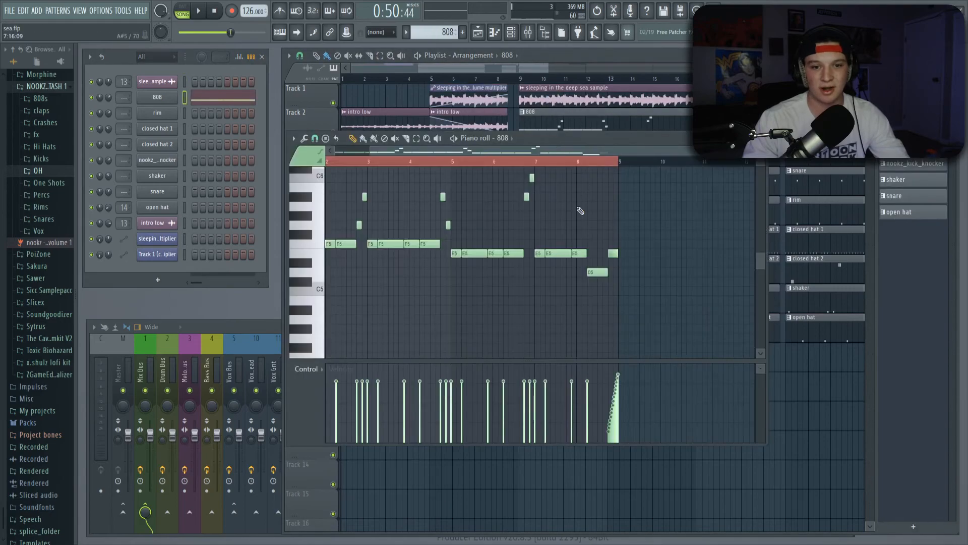
key("Escape")
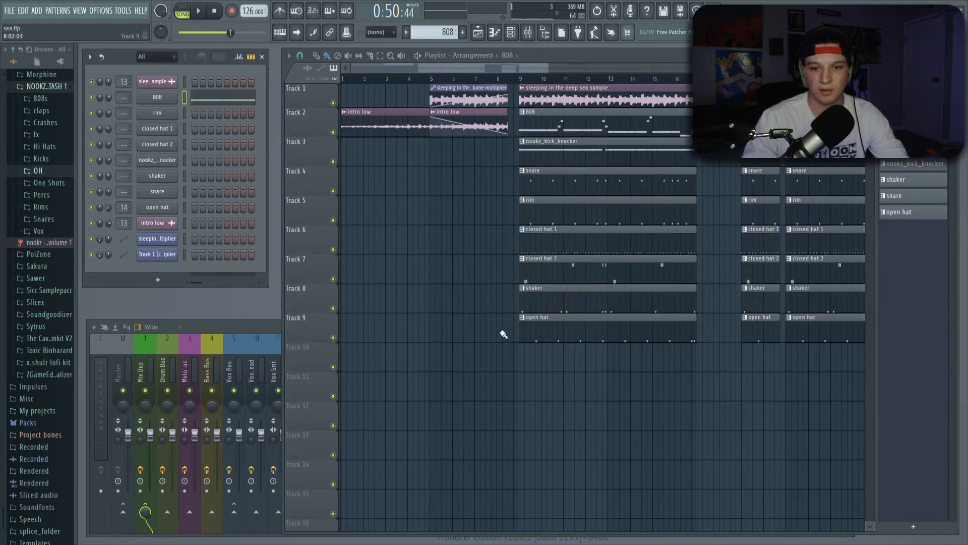
Add the steez tag sample on Track 10 around bar 3 and route its channel to mixer track 17.
scroll(497, 79, "down", 4)
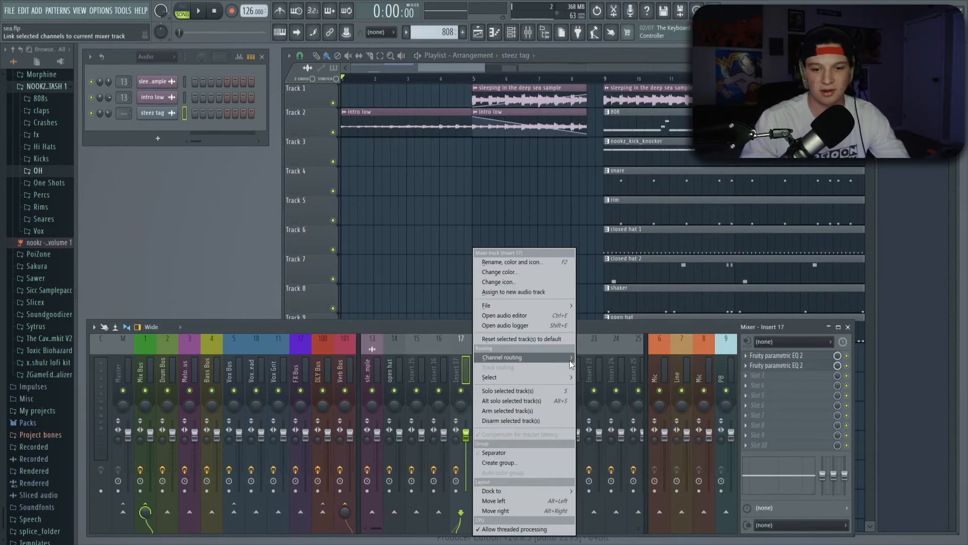
left_click(605, 357)
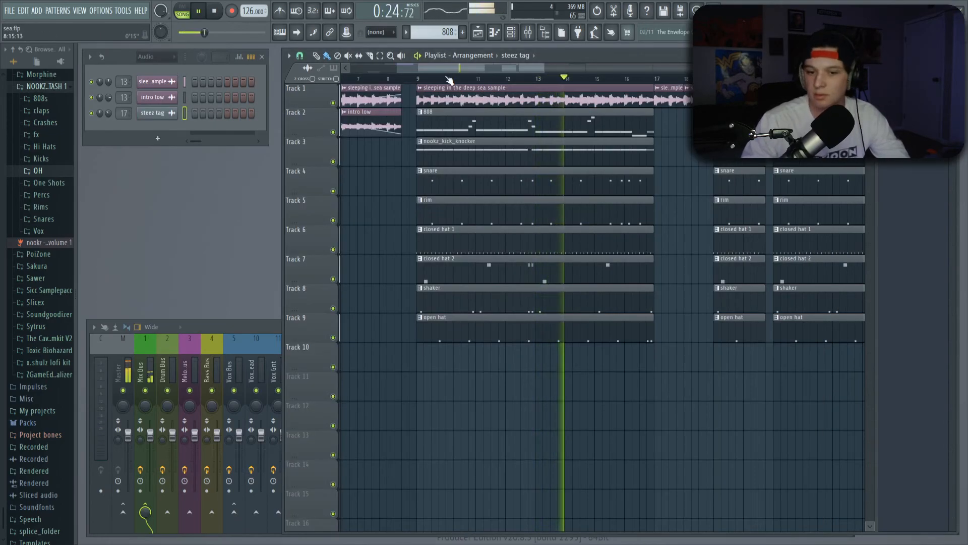
Play through the first drop to check the arrangement, and save the project.
scroll(448, 80, "down", 5)
key("space")
scroll(449, 79, "down", 2)
key("ctrl+s")
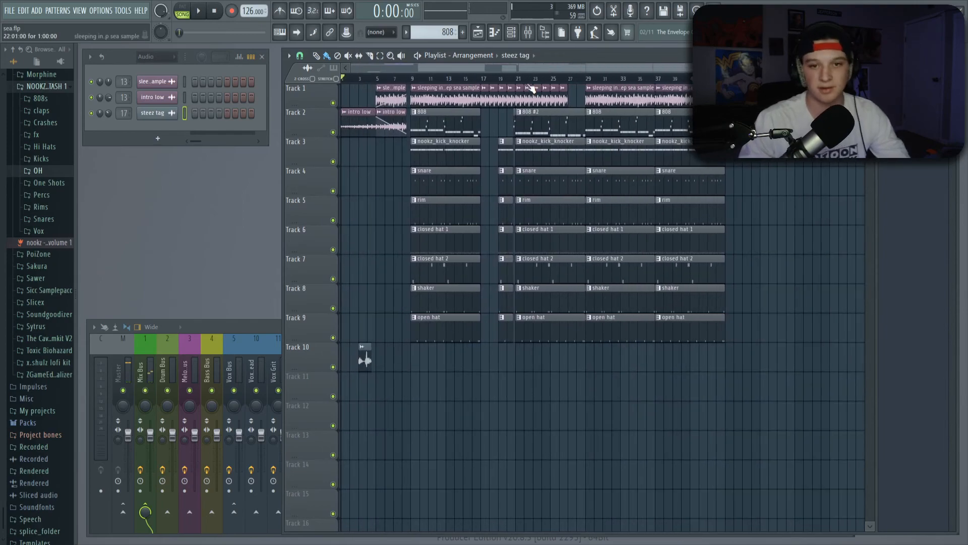